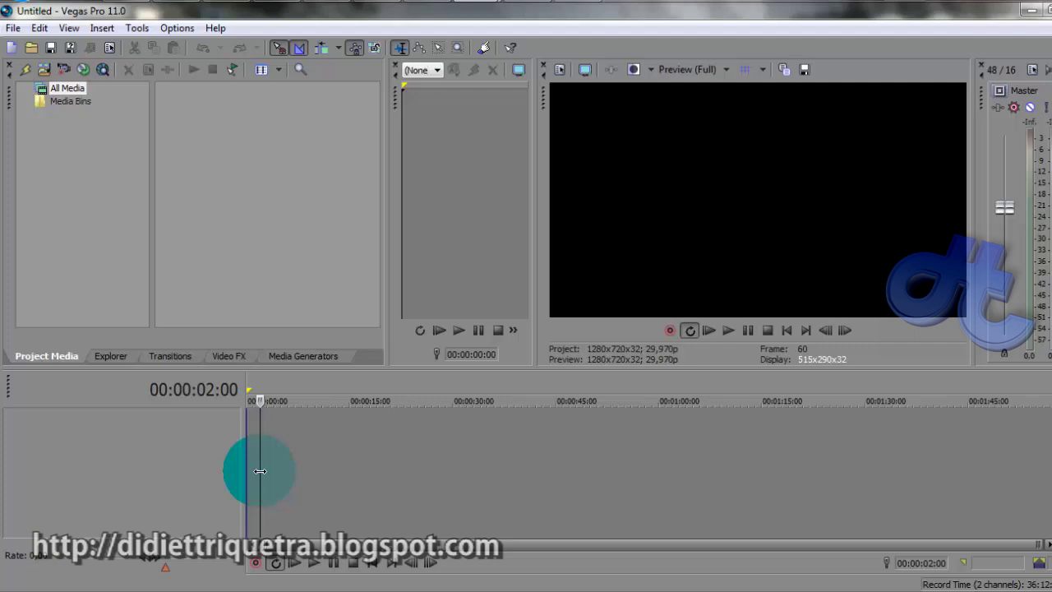
Zoom in on the Vegas timeline and move the playhead near the project start
mouse_move(260, 471)
left_mouse_down()
mouse_move(250, 456)
mouse_move(260, 451)
left_mouse_up()
left_click(255, 455)
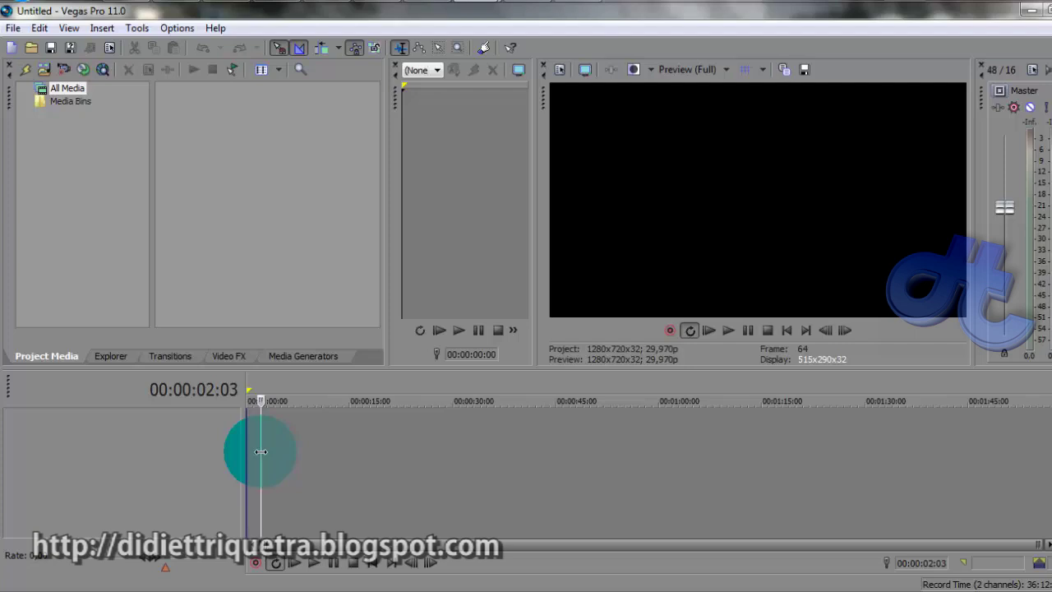
left_click_drag(261, 452, 261, 452)
scroll(296, 451, "up", 3)
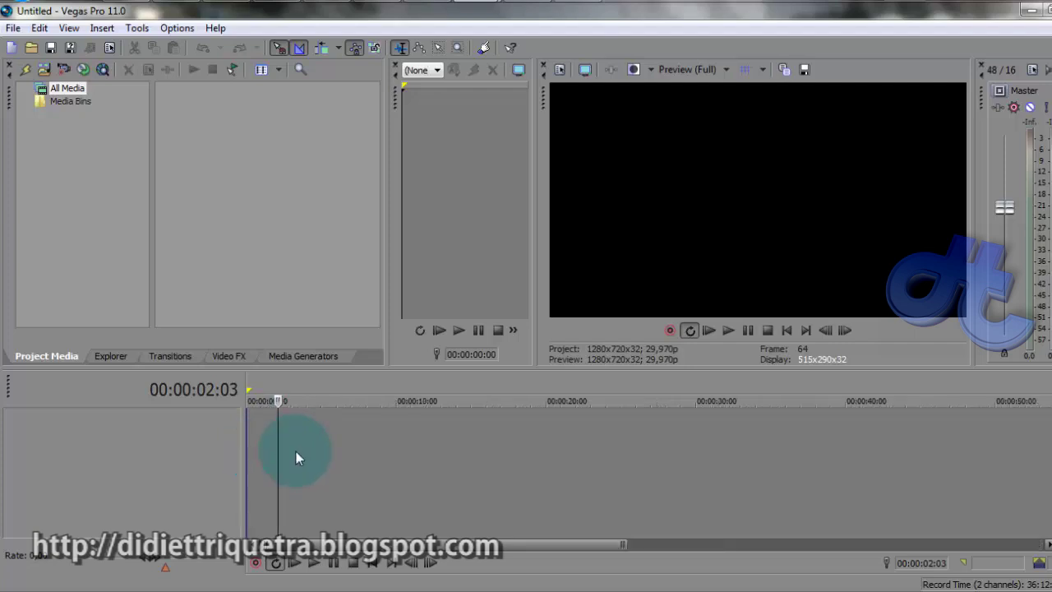
left_click_drag(277, 442, 257, 432)
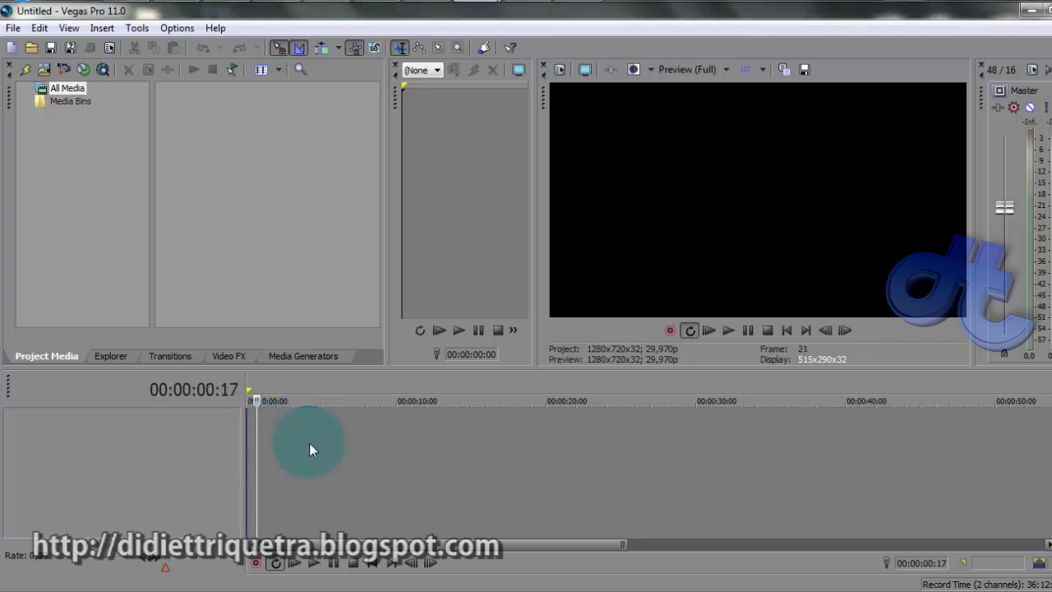
Play the sample ending-credits video, pausing on SUTRADARA and jumping back to the name cards
left_click(528, 3)
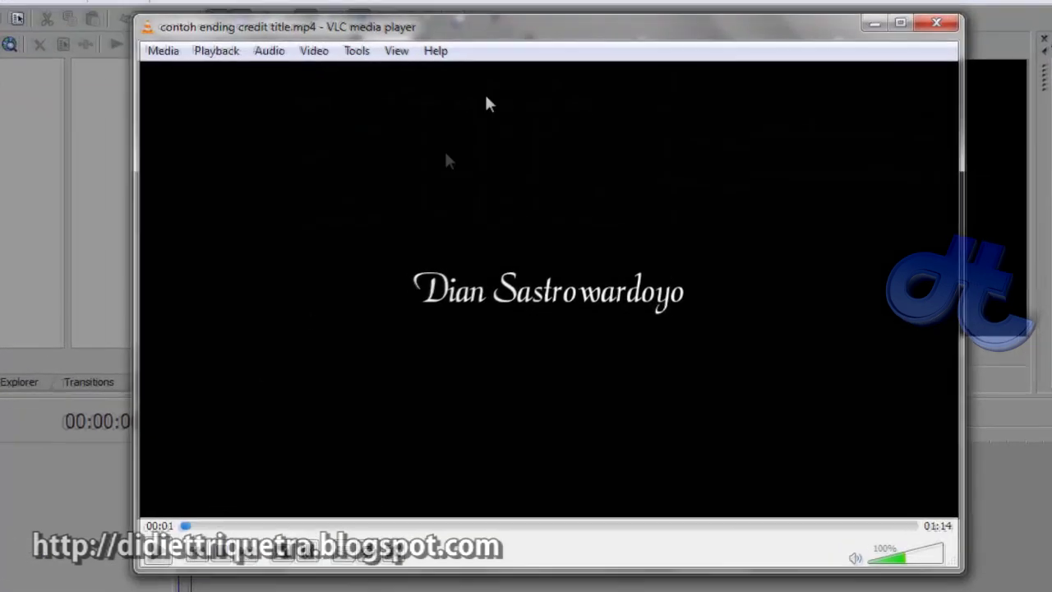
left_click(164, 557)
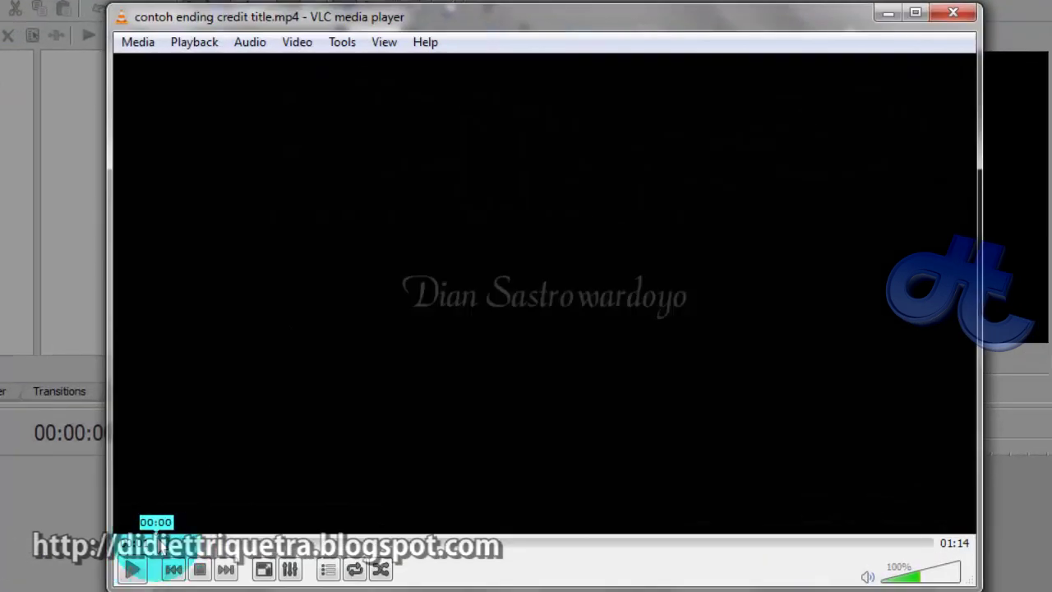
left_click(137, 578)
left_click(134, 571)
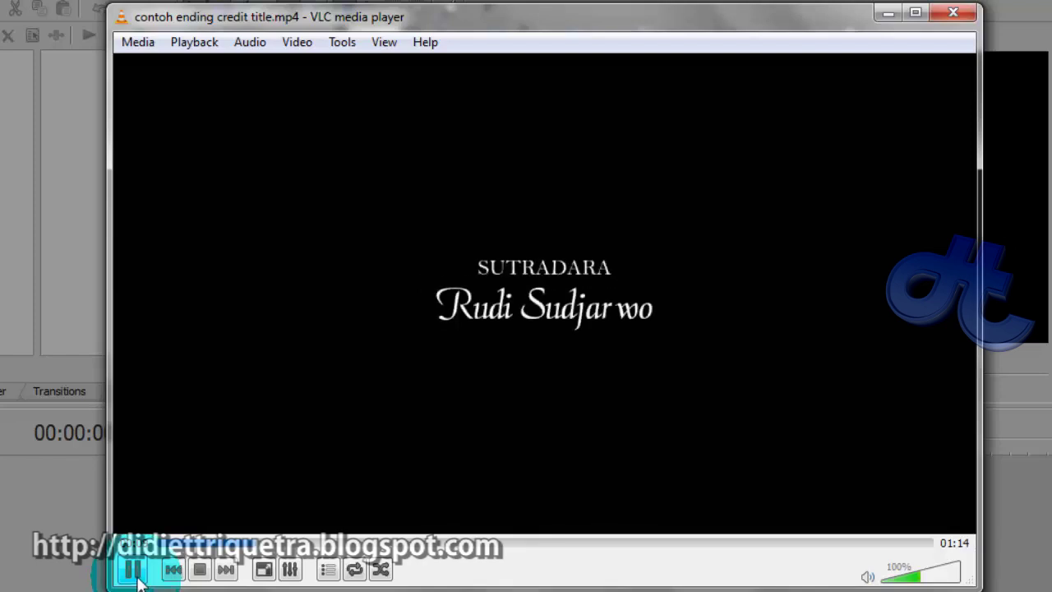
left_click(136, 575)
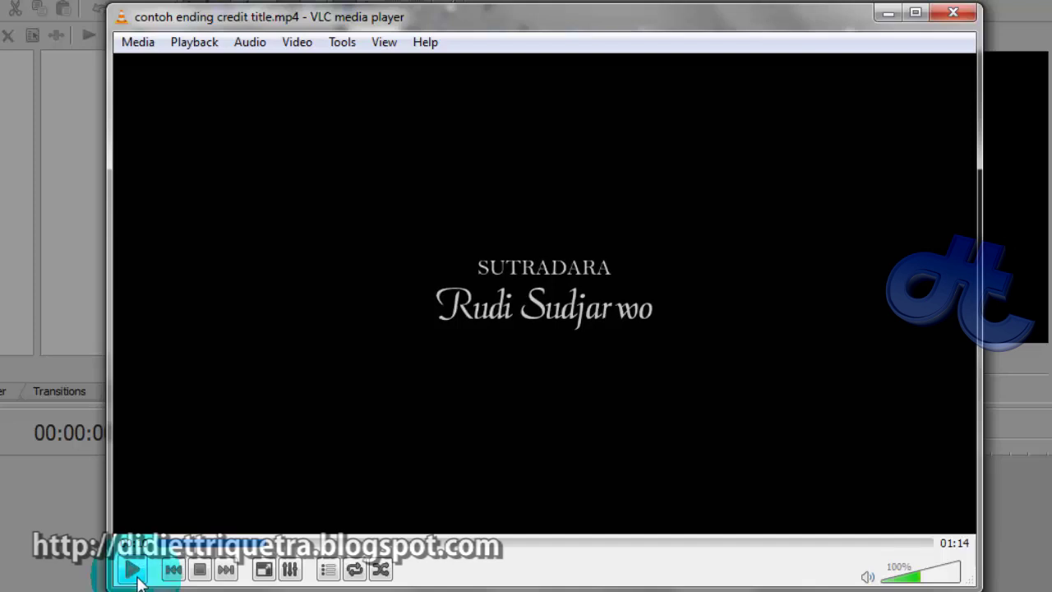
left_click(187, 544)
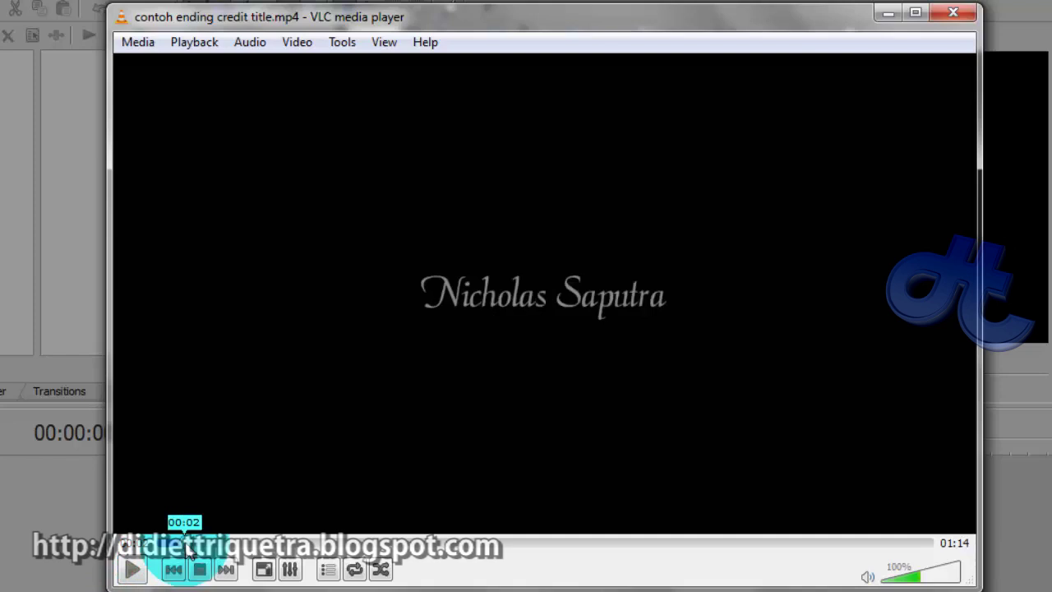
left_click(165, 544)
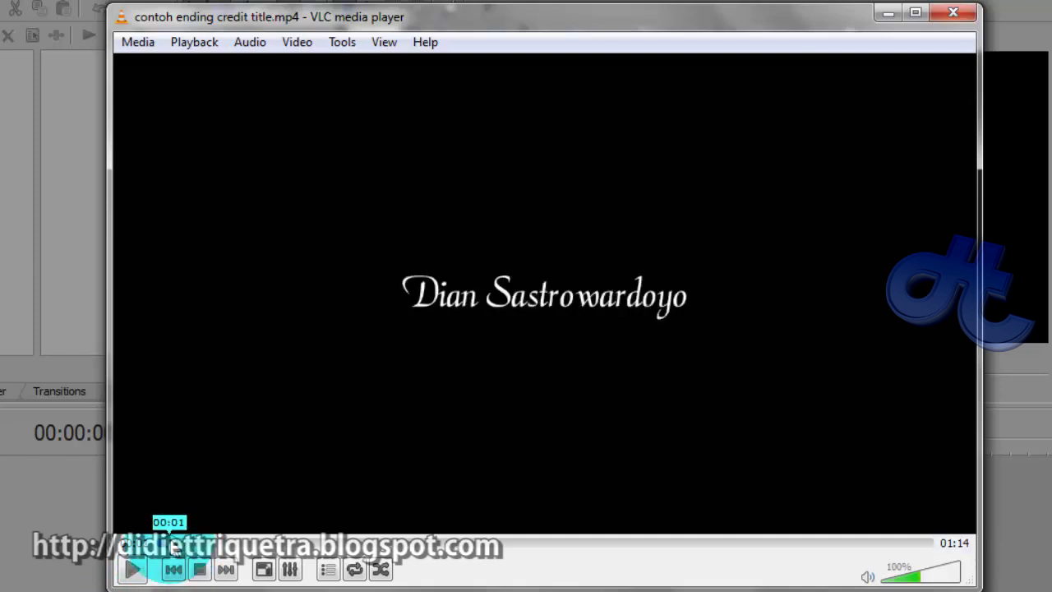
Resume the sample video, pause on EXECUTIVE PRODUCER, and jump back to the first name card
left_click(134, 571)
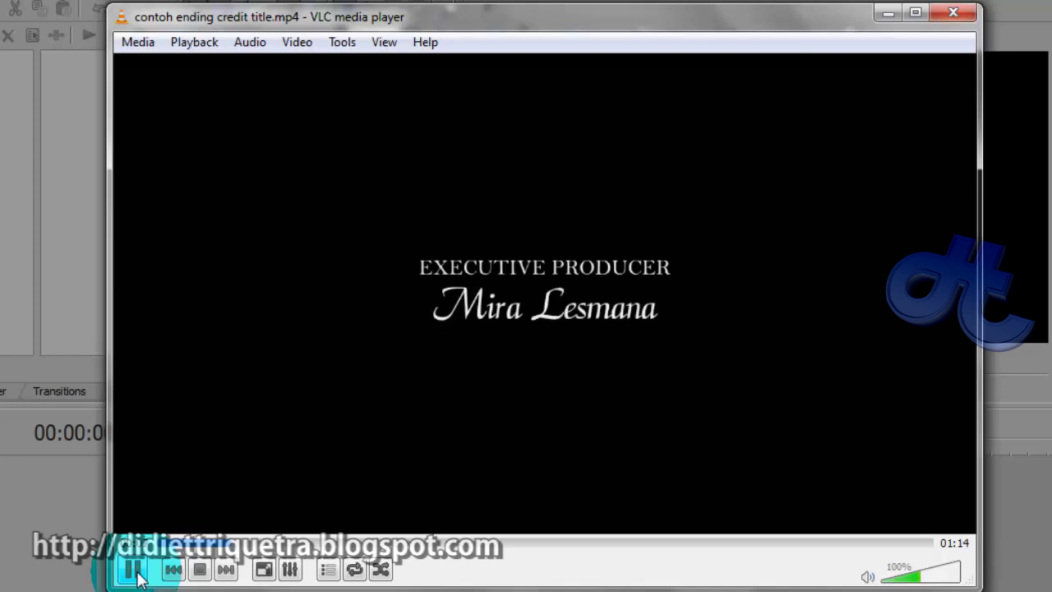
left_click(137, 576)
left_click(136, 575)
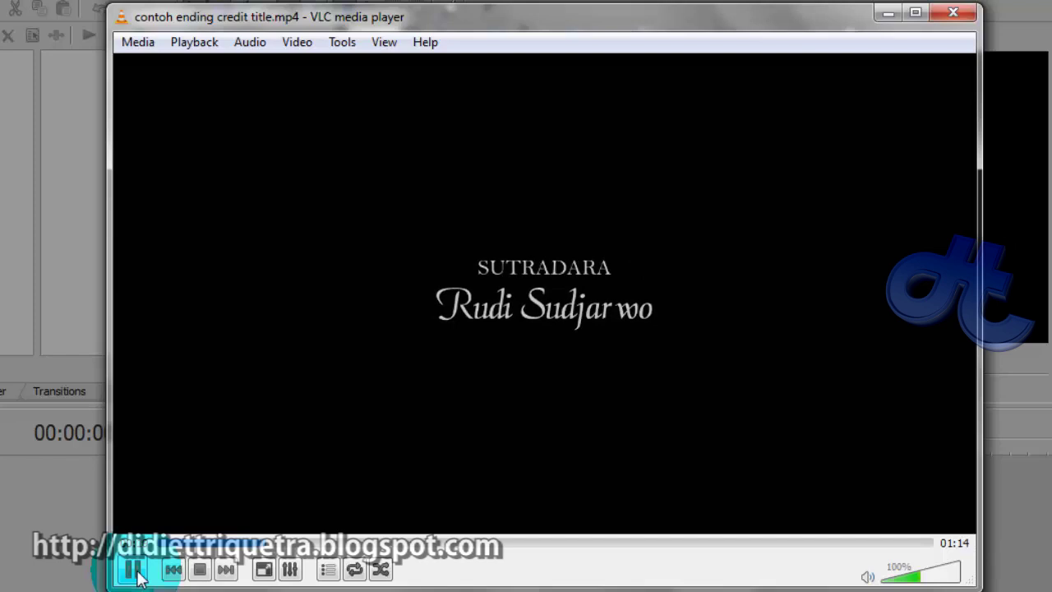
left_click(136, 576)
left_click(188, 544)
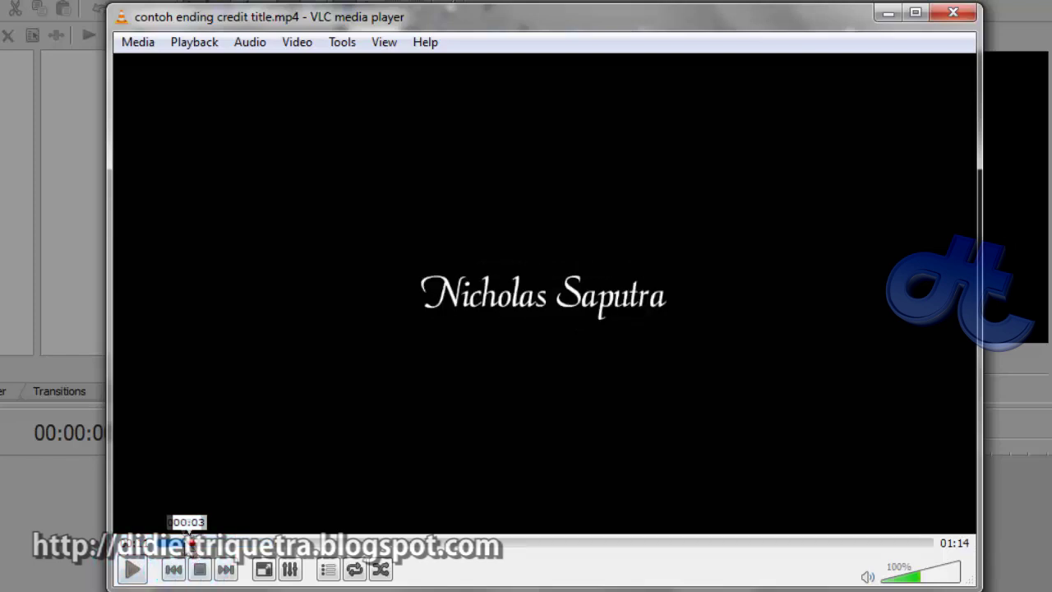
left_click(202, 543)
Minimise the video player and bring up the open Vegas windows
left_click(891, 13)
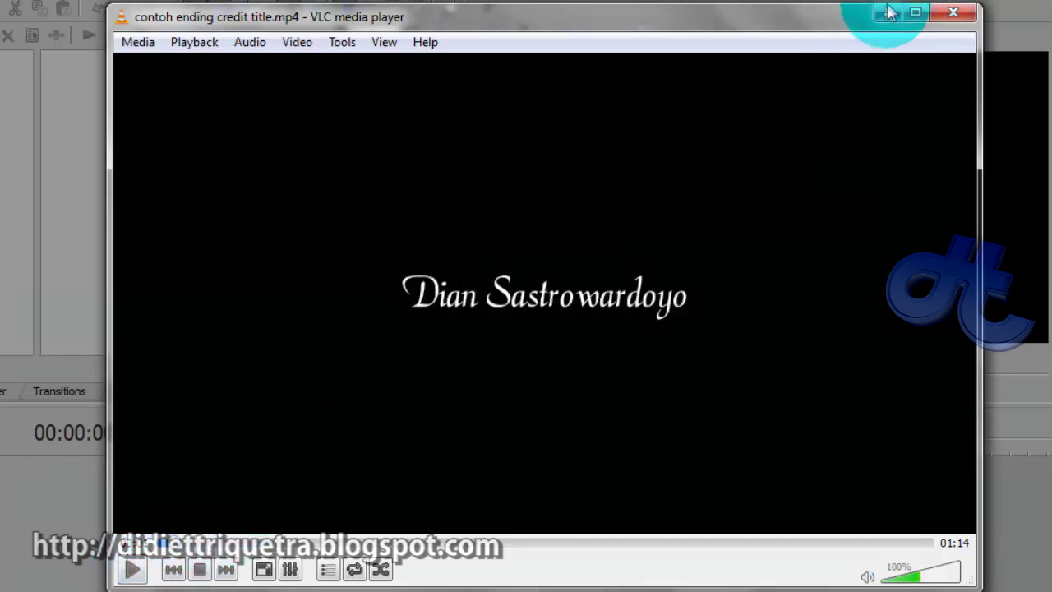
left_click(296, 453)
left_click(192, 483)
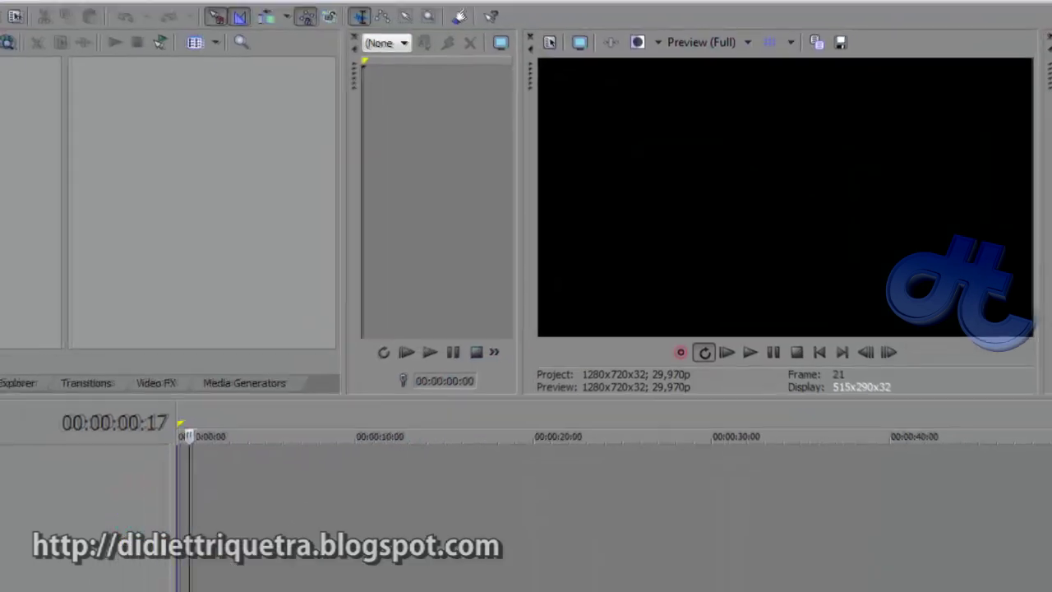
left_click(494, 7)
Switch to the unsaved credits project and select the short title event on track 4
left_click(341, 42)
left_click(639, 490)
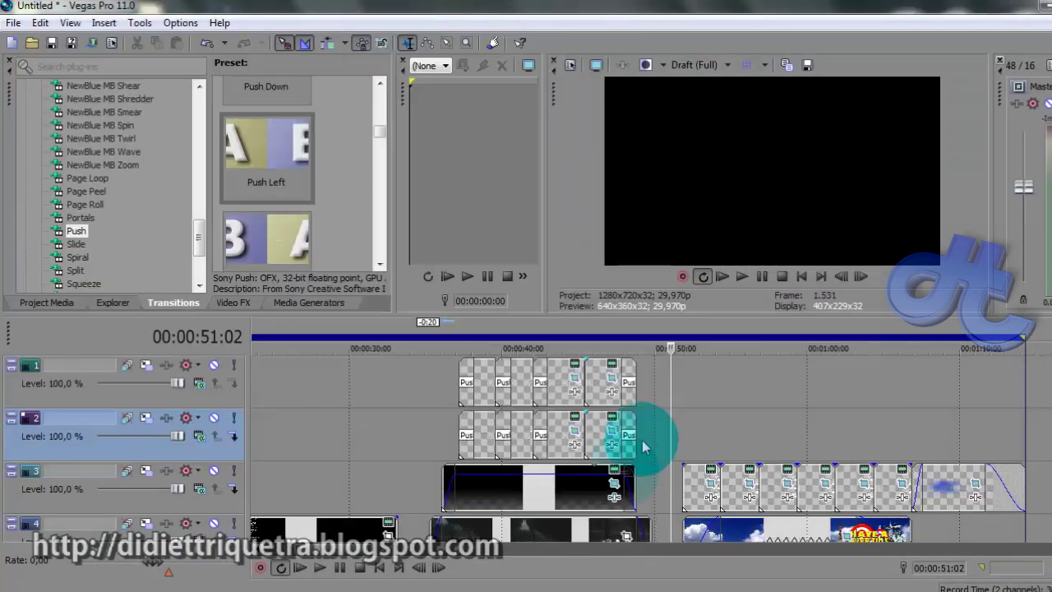
left_click(393, 424)
left_click(320, 568)
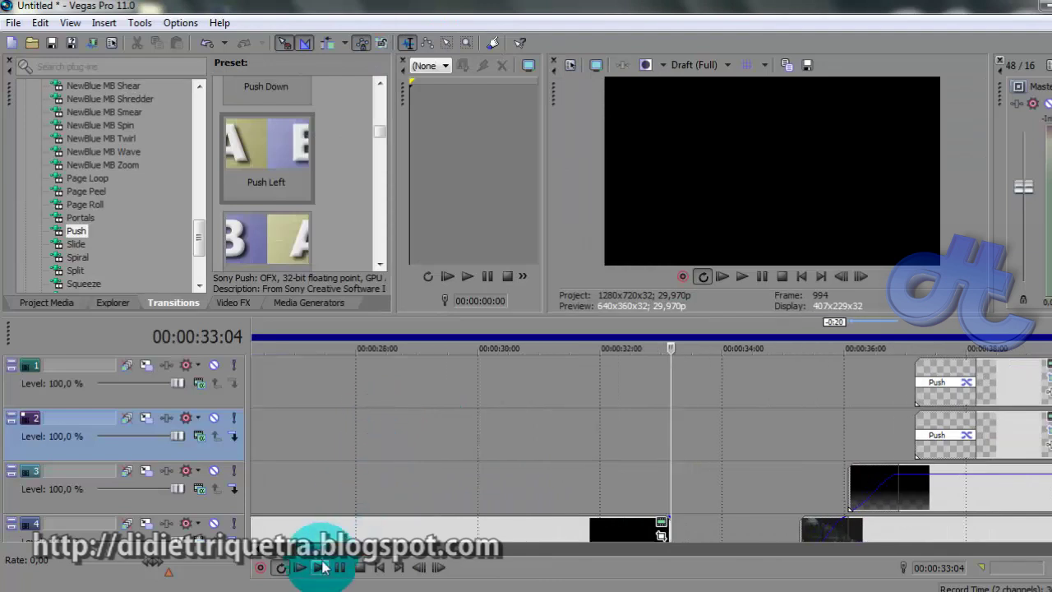
left_click(335, 417)
left_click(943, 401)
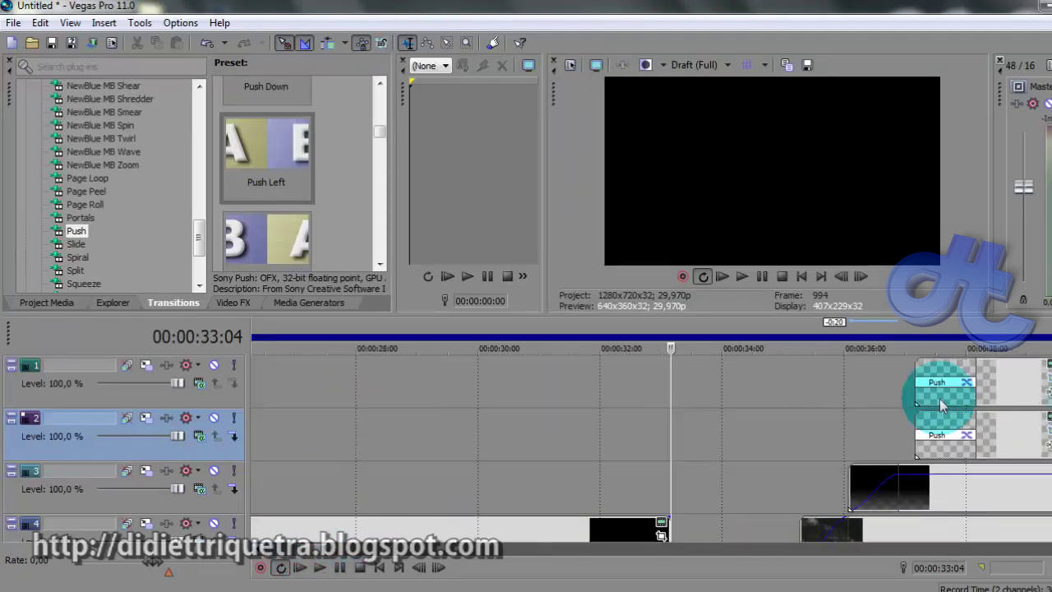
scroll(943, 403, "down", 2)
left_click(342, 462)
left_click(302, 566)
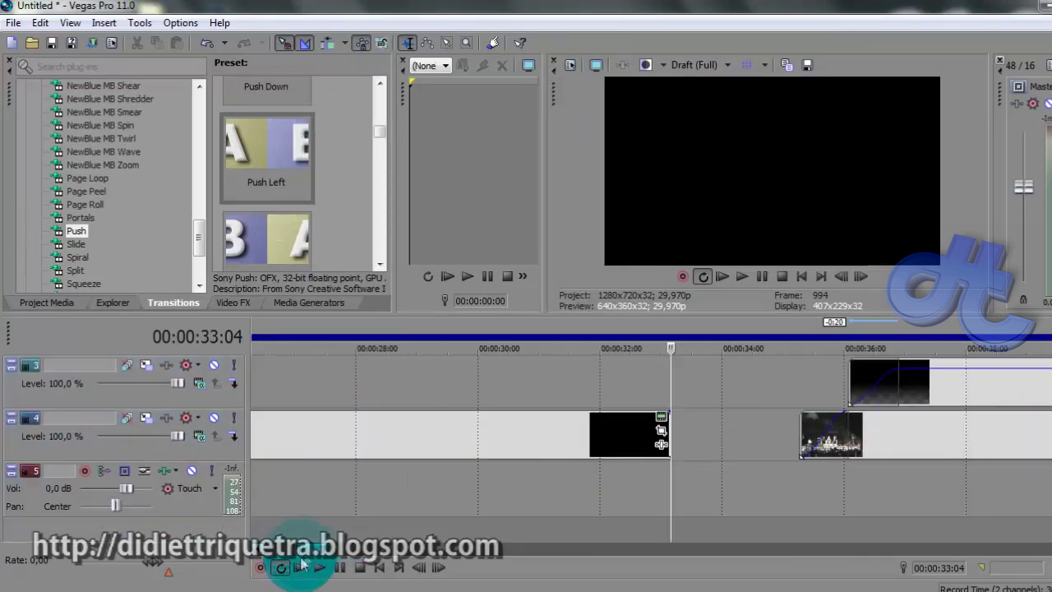
left_click(336, 427)
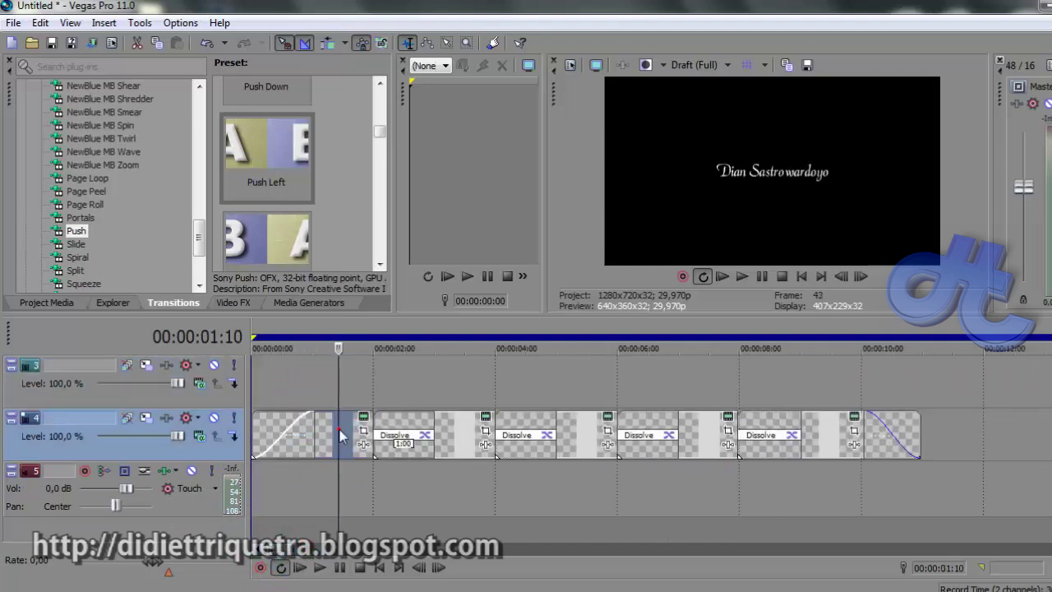
left_click_drag(339, 434, 365, 427)
Check the first title card's text: AriaScriptSSi font at size 20, left unchanged
left_click(365, 424)
left_click(263, 215)
triple_click(149, 208)
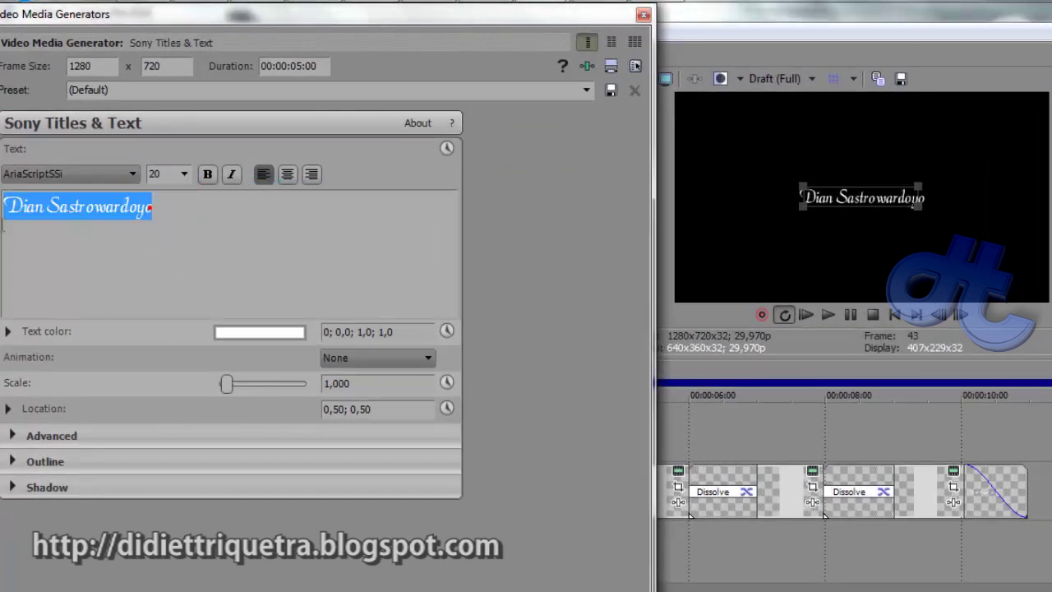
left_click(164, 171)
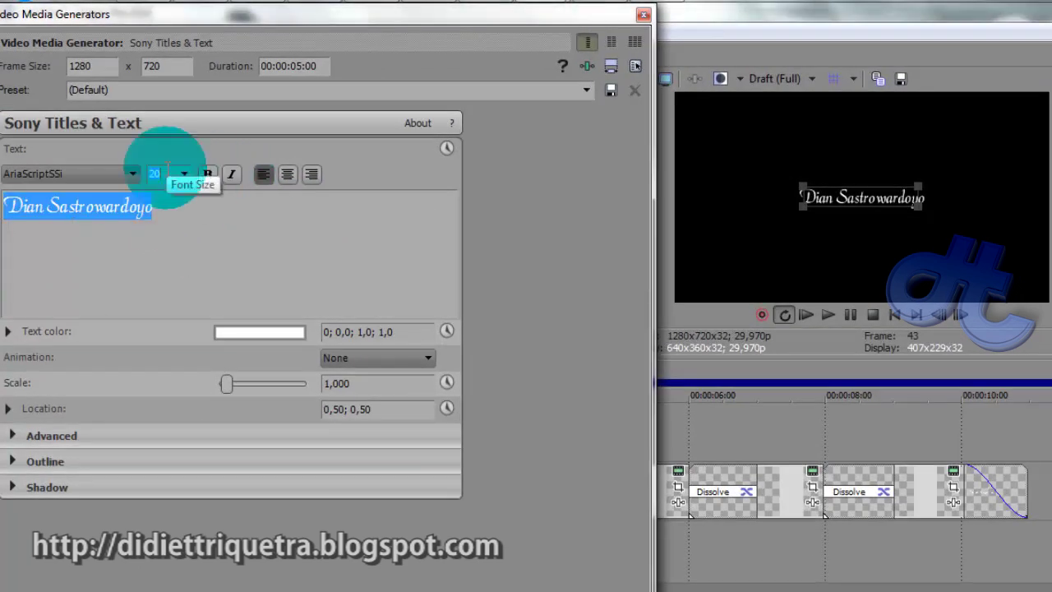
left_click(132, 173)
left_click(133, 174)
left_click(540, 101)
left_click(644, 14)
Select the Dissolve transition on track 4 and play the titles from about 00:00:01:13
left_click(451, 497)
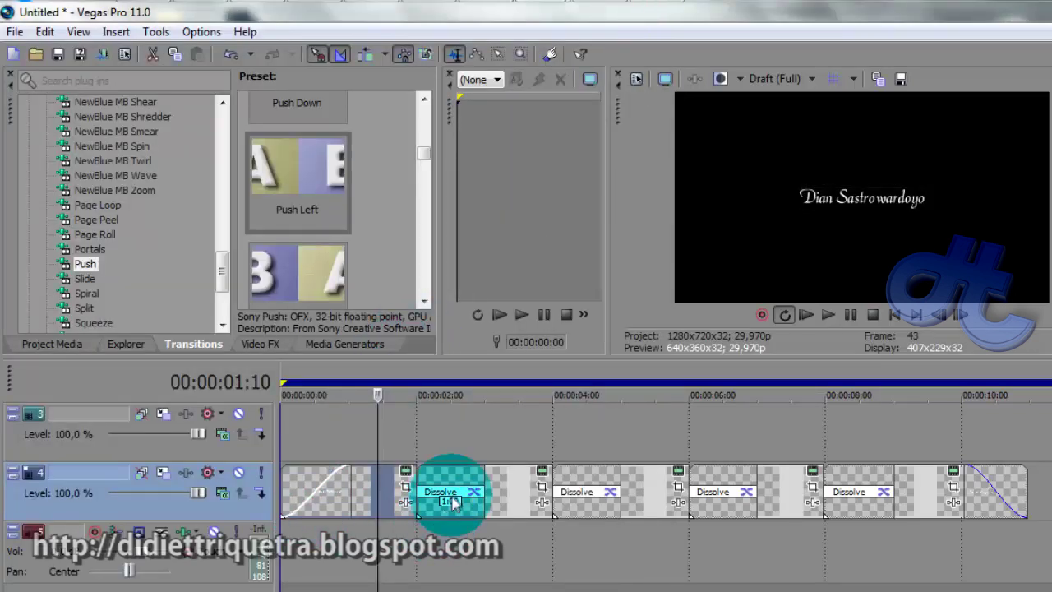
left_click(458, 494)
scroll(460, 497, "up", 2)
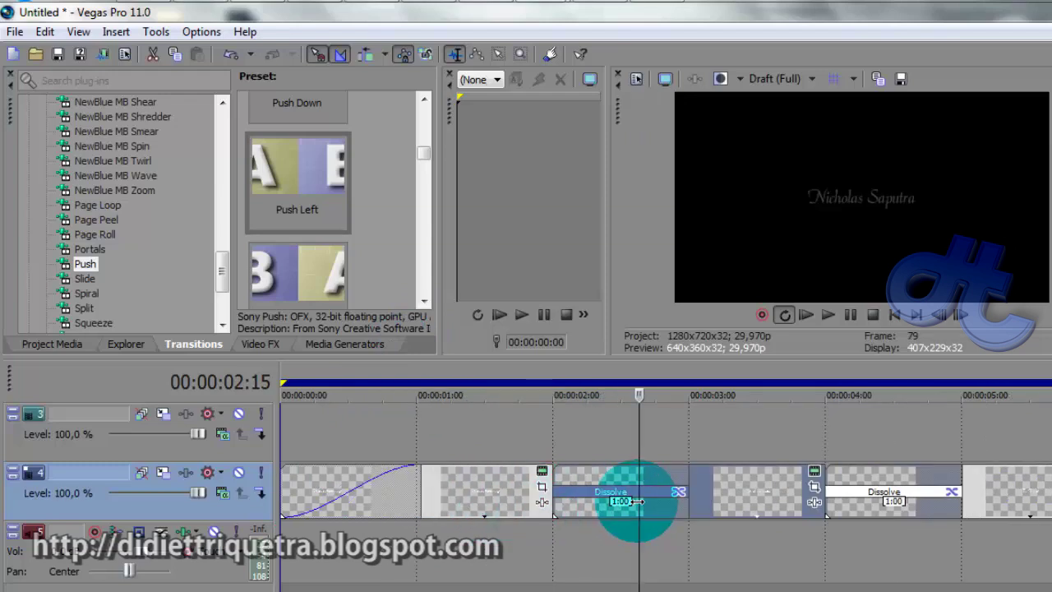
left_click(493, 426)
key("space")
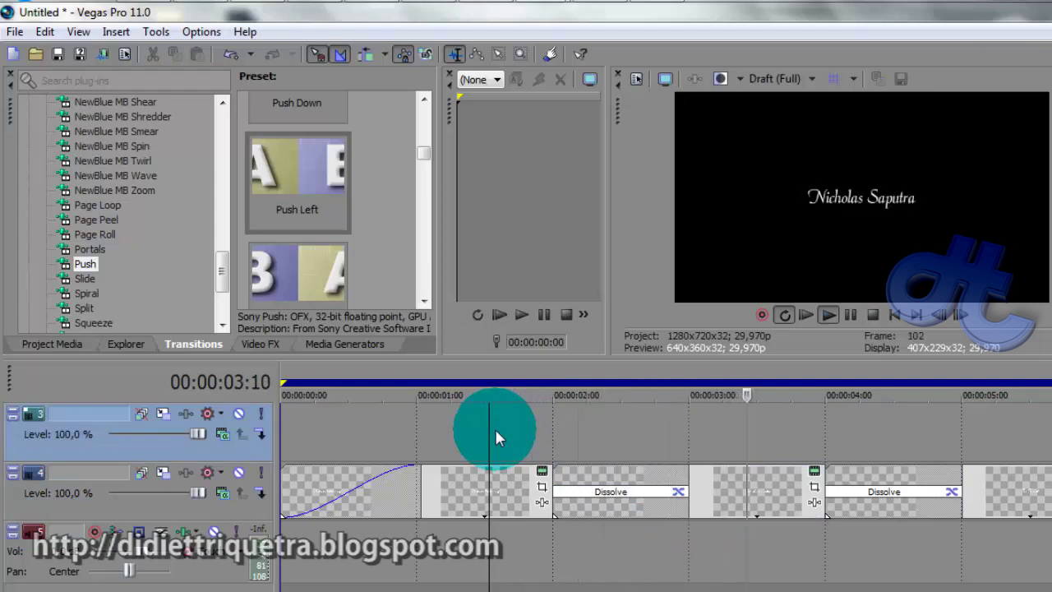
key("space")
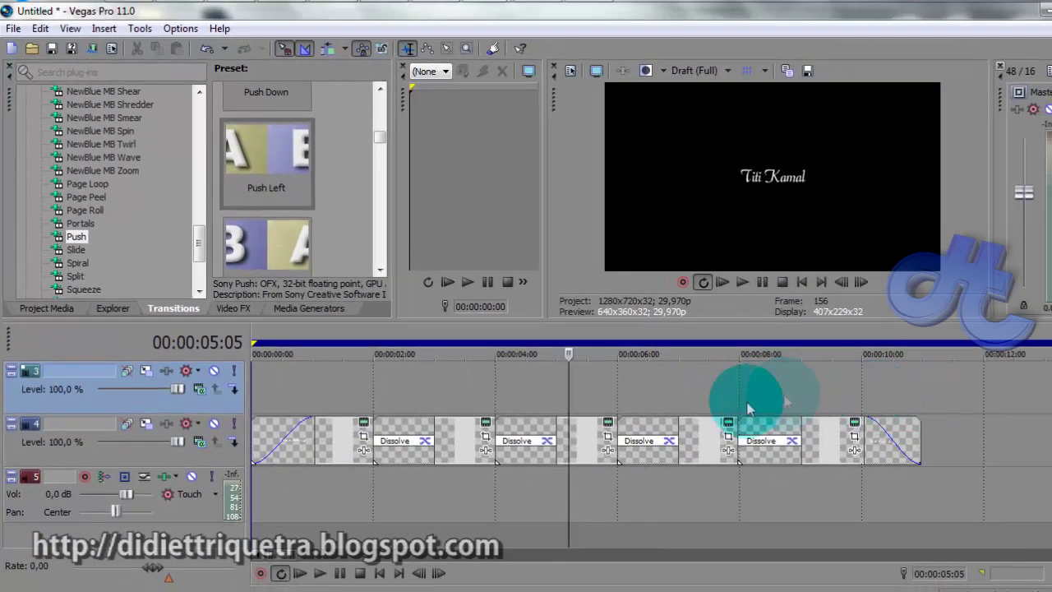
Inspect the executive producer title at 00:00:07:15: heading in Bell MT, size 9
left_click(738, 414)
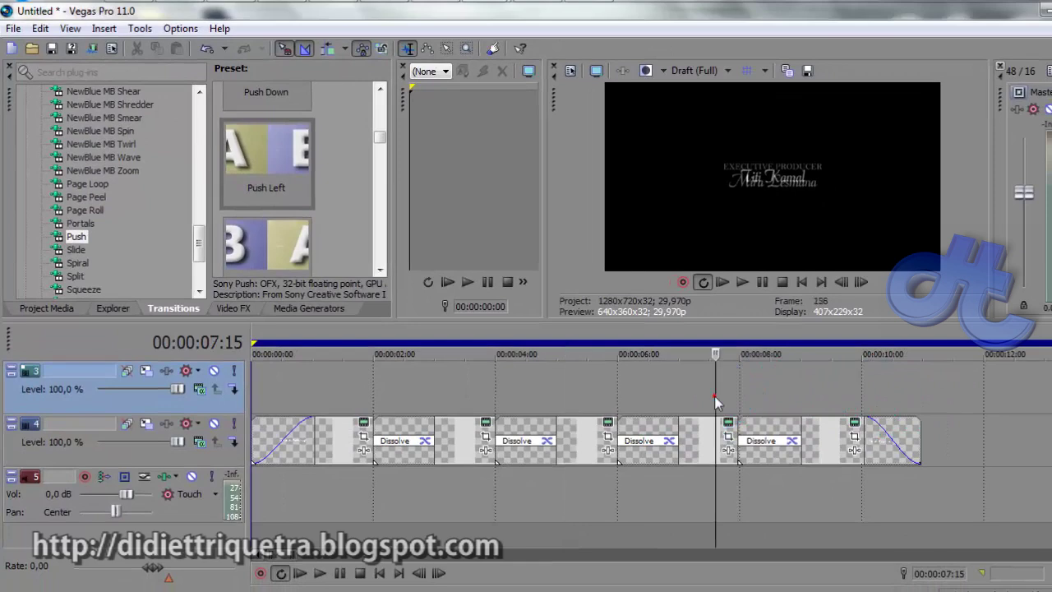
left_click(728, 422)
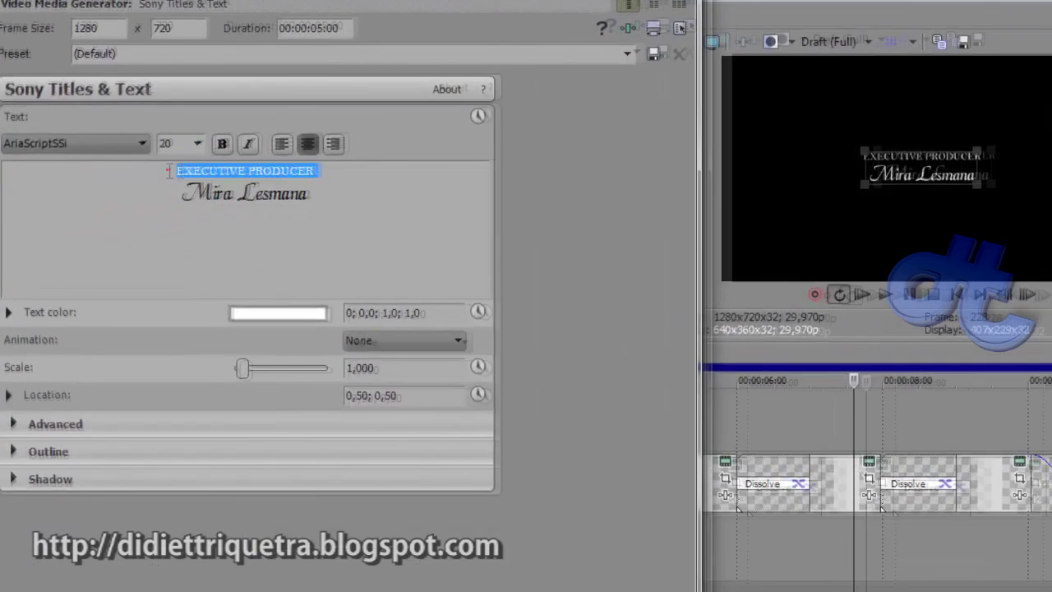
left_click_drag(141, 178, 289, 215)
left_click(280, 178)
left_click_drag(280, 179, 152, 180)
left_click(218, 123)
left_click_drag(209, 123, 135, 130)
left_click(135, 130)
left_click(134, 122)
Confirm the name line also uses Bell MT, enlarge the preview, and return to the video player
left_click_drag(222, 185, 373, 188)
left_click(148, 125)
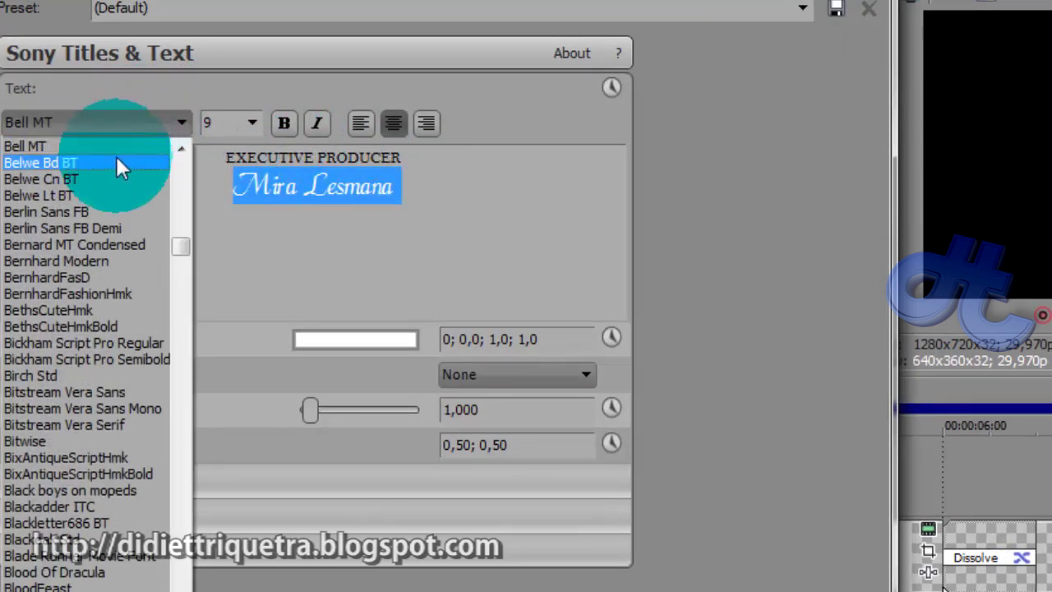
left_click(165, 123)
left_click(197, 94)
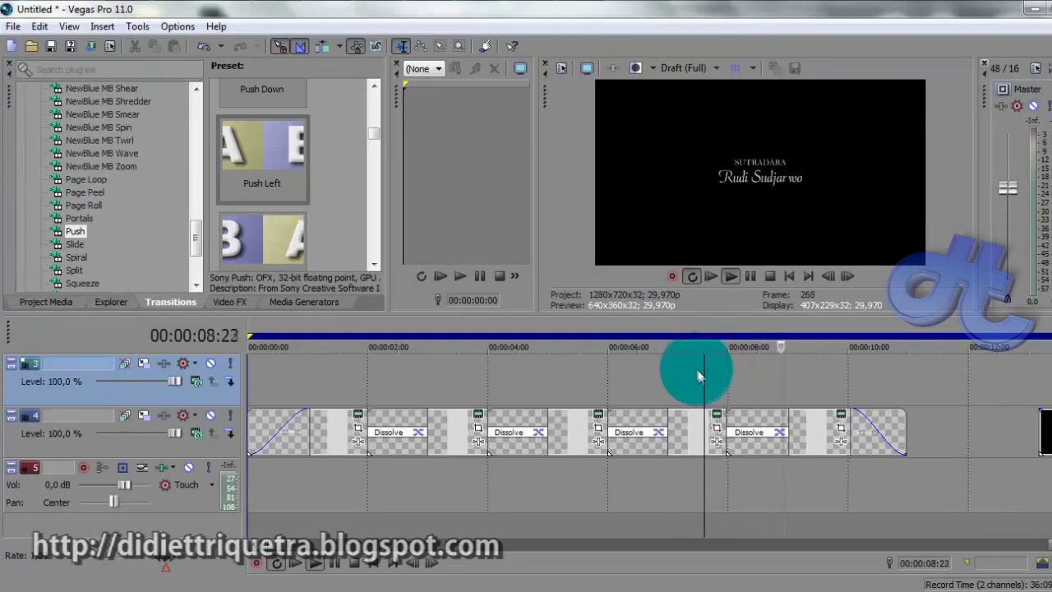
key("space")
left_click_drag(708, 315, 584, 386)
key("alt+Tab")
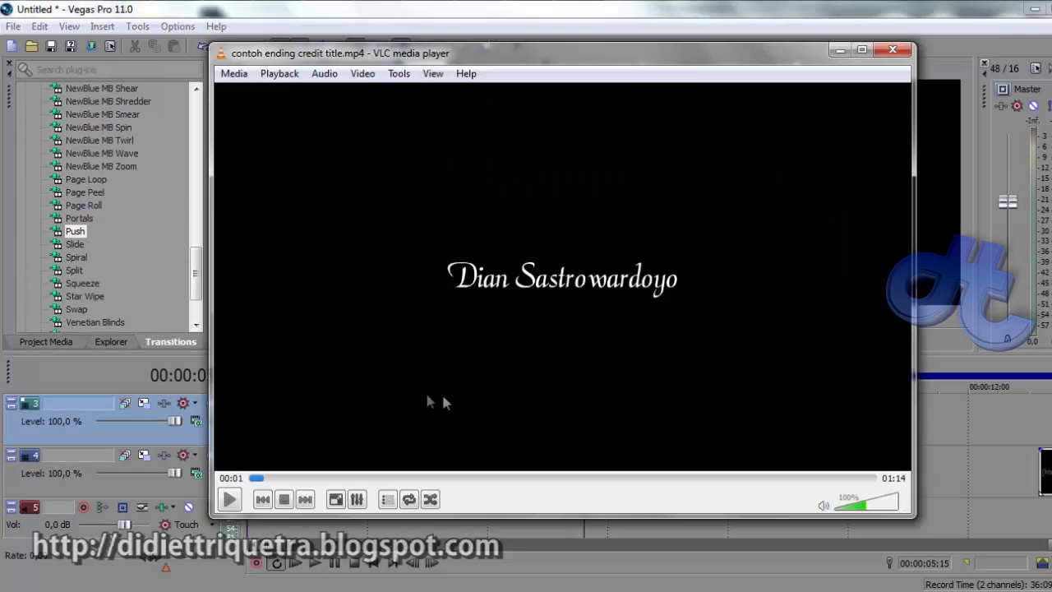
Play the reference credits through to the final card, pausing once midway, then close VLC
left_click(260, 494)
left_click(229, 499)
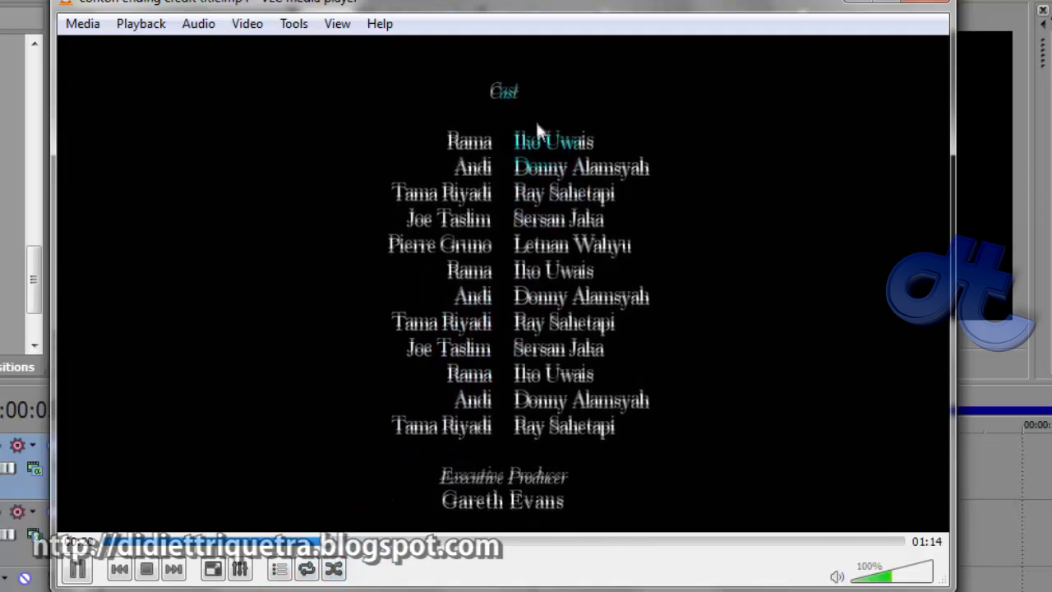
key("space")
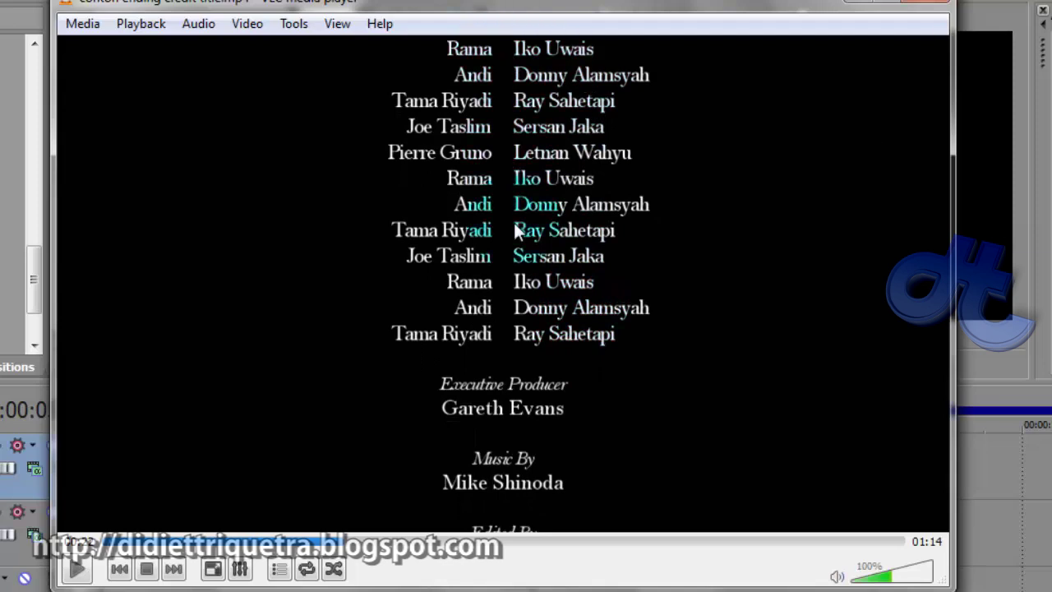
key("space")
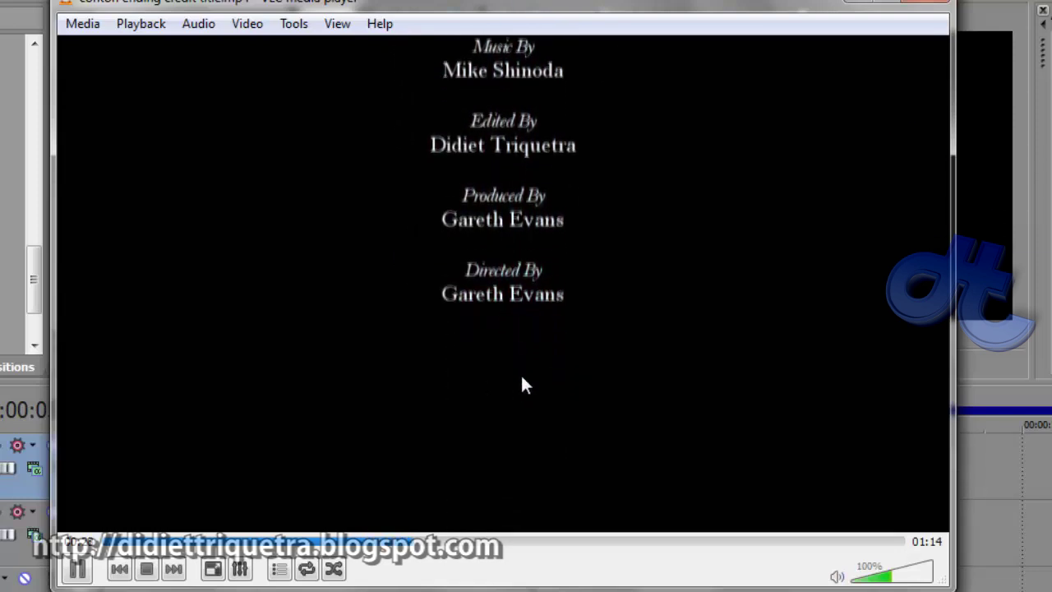
key("space")
left_click(867, 2)
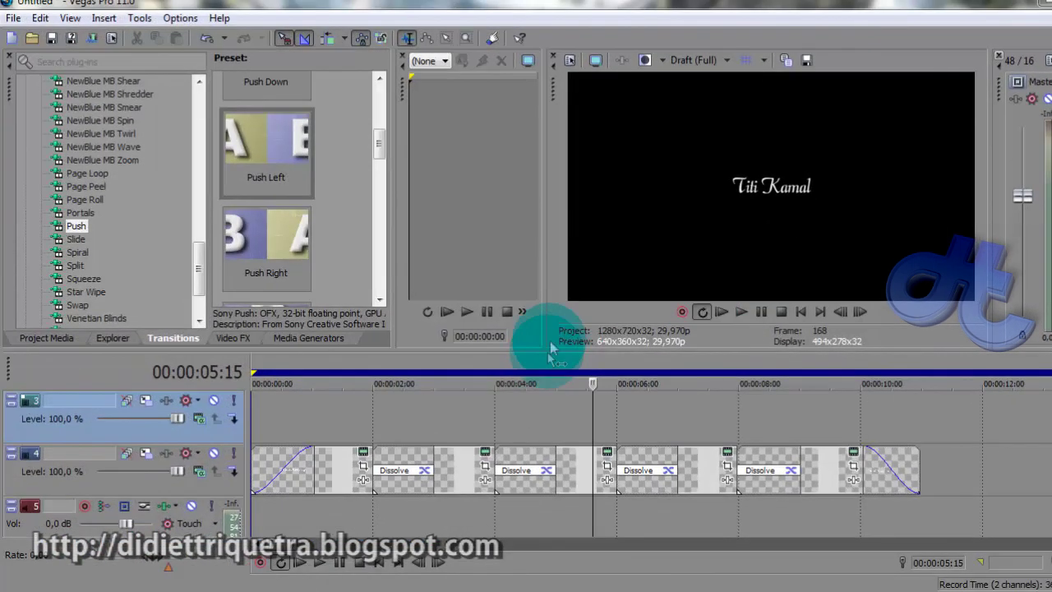
Switch to the empty project and insert a new video track
left_click(534, 407)
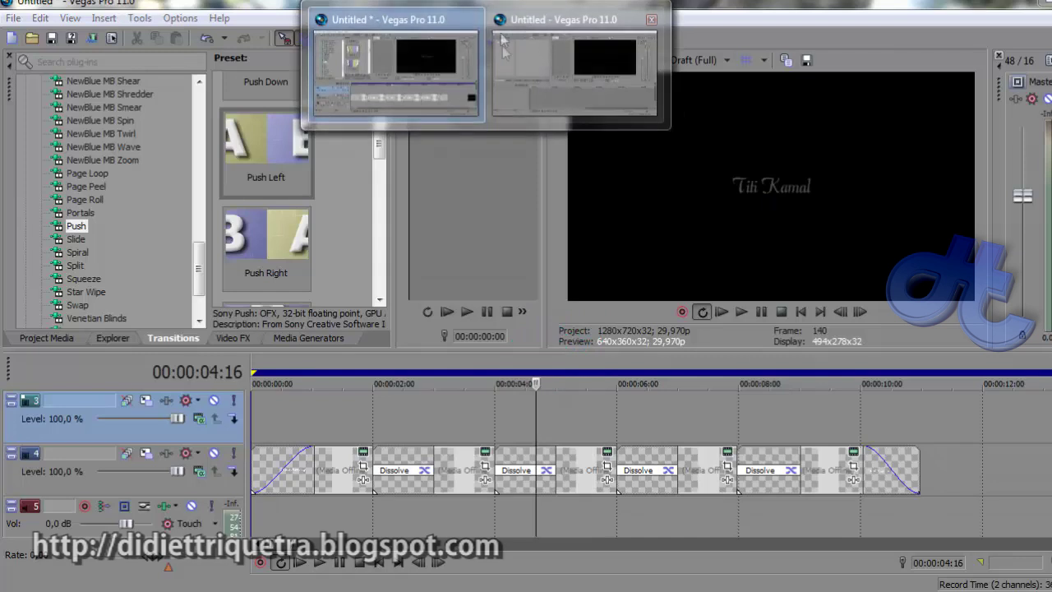
left_click(523, 56)
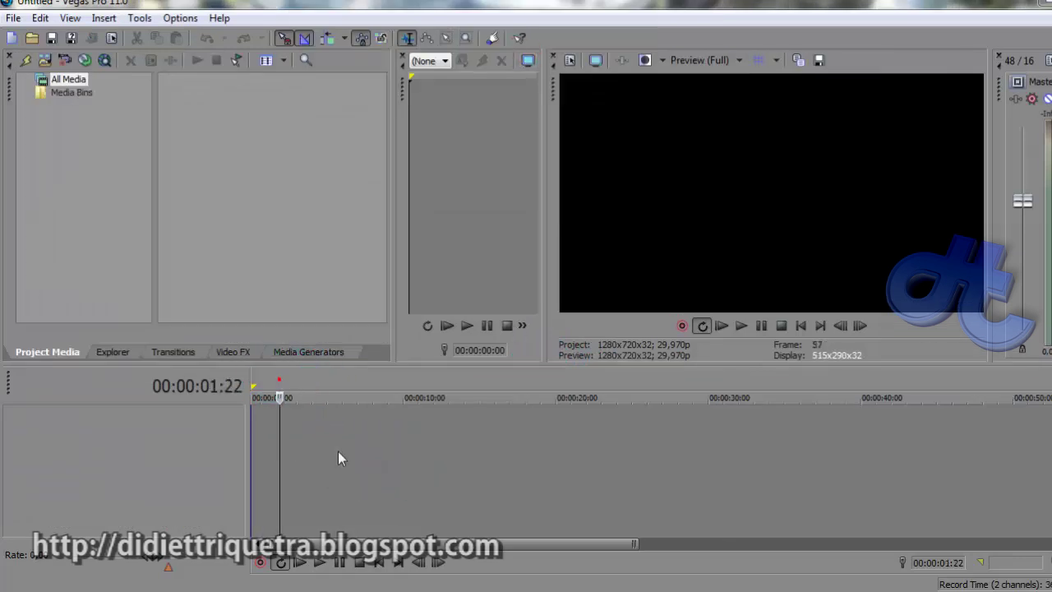
scroll(338, 458, "up", 3)
right_click(272, 416)
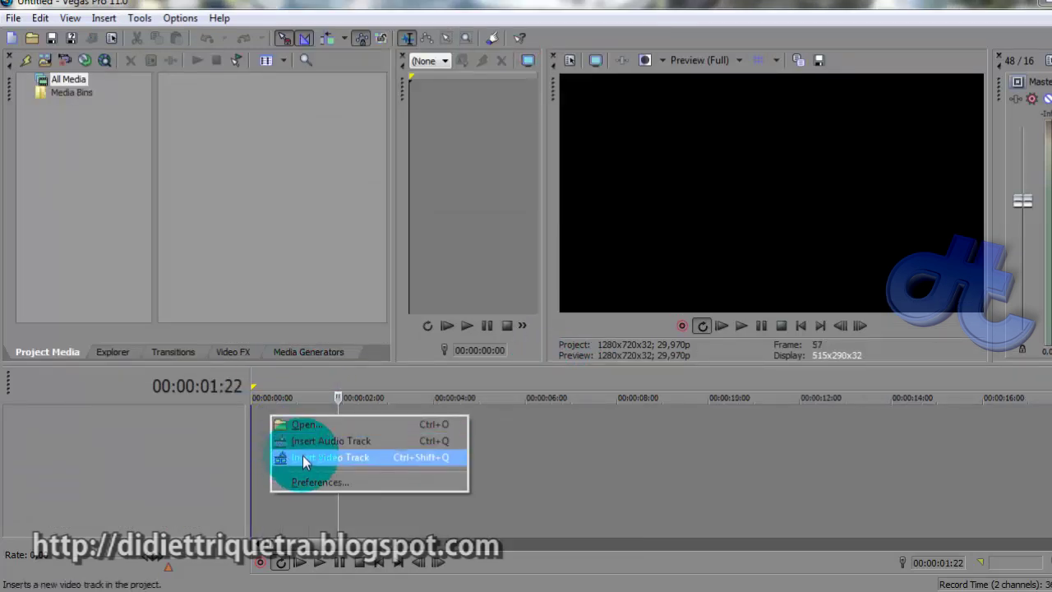
left_click(304, 458)
right_click(272, 425)
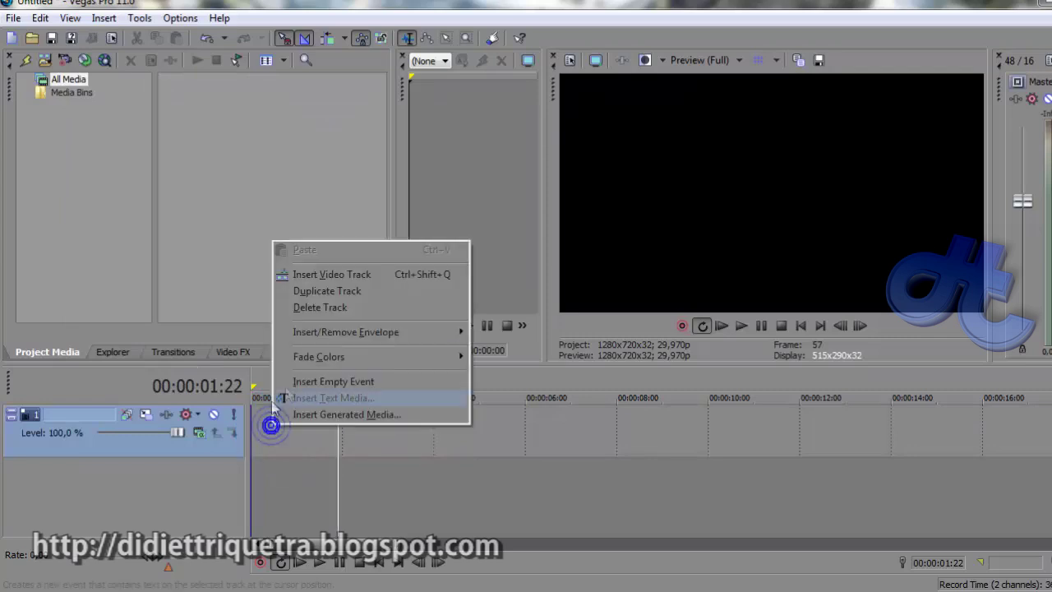
left_click(199, 317)
Drop the Credit Roll 'Plain Scrolling on Black' preset from Media Generators onto the new track
left_click(179, 353)
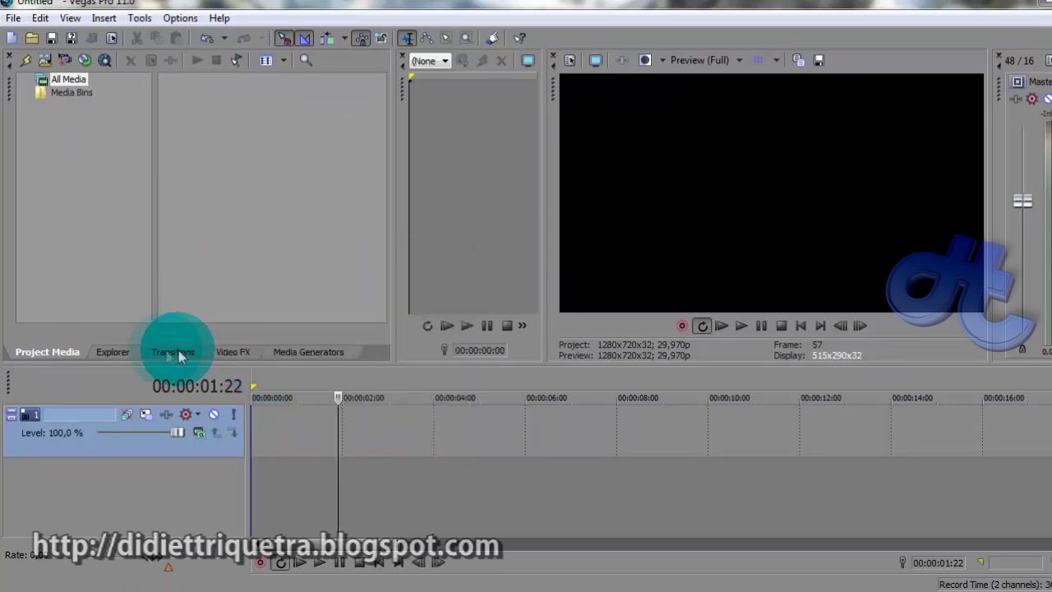
left_click(117, 353)
left_click(288, 353)
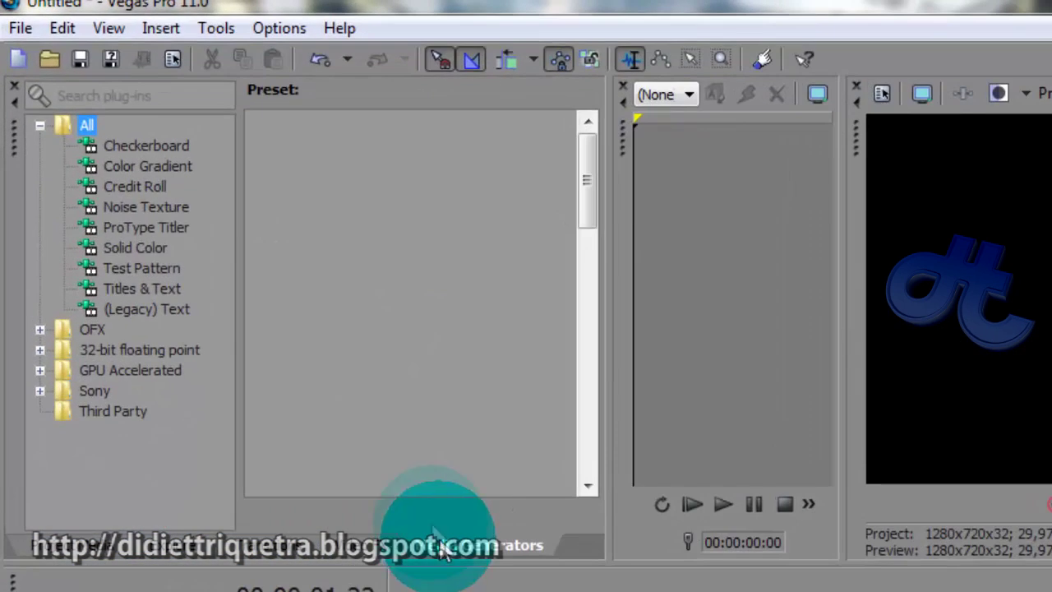
left_click(148, 188)
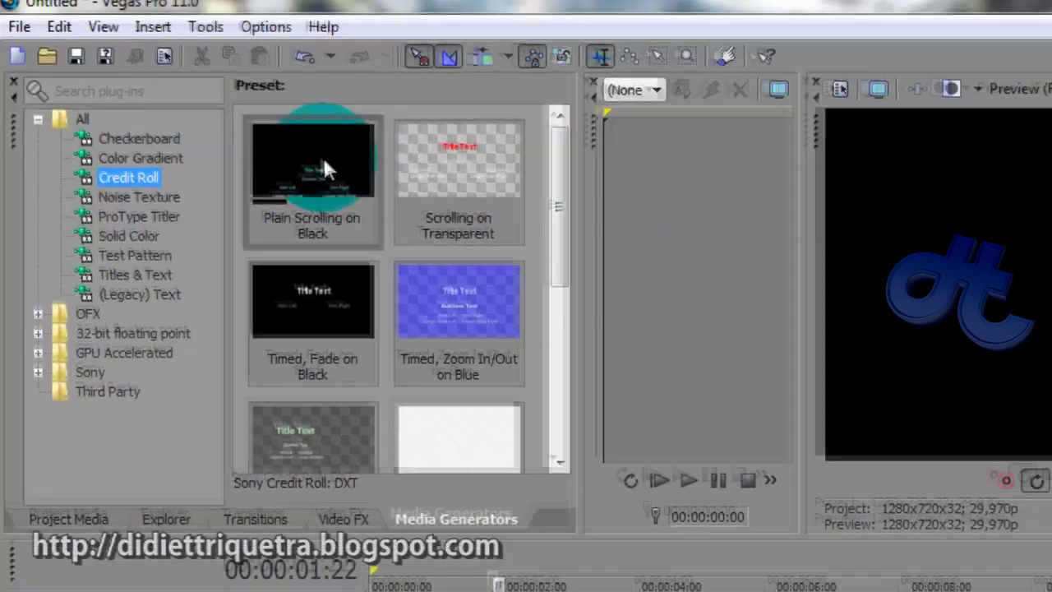
left_click_drag(327, 168, 386, 591)
left_click_drag(263, 442, 289, 435)
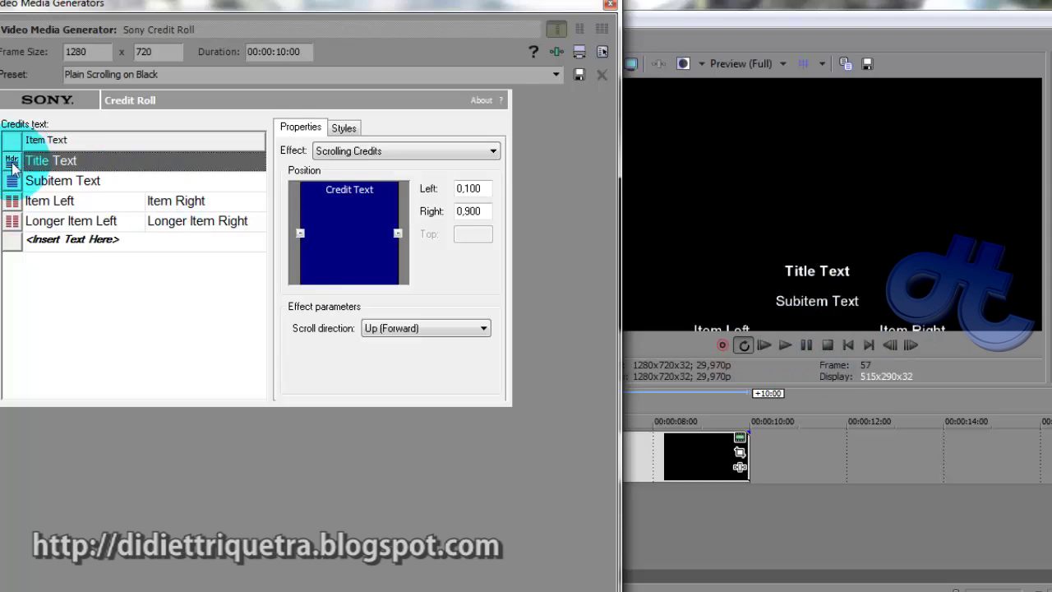
Retitle the credit roll 'Cast' and delete the subitem line
left_click(80, 163)
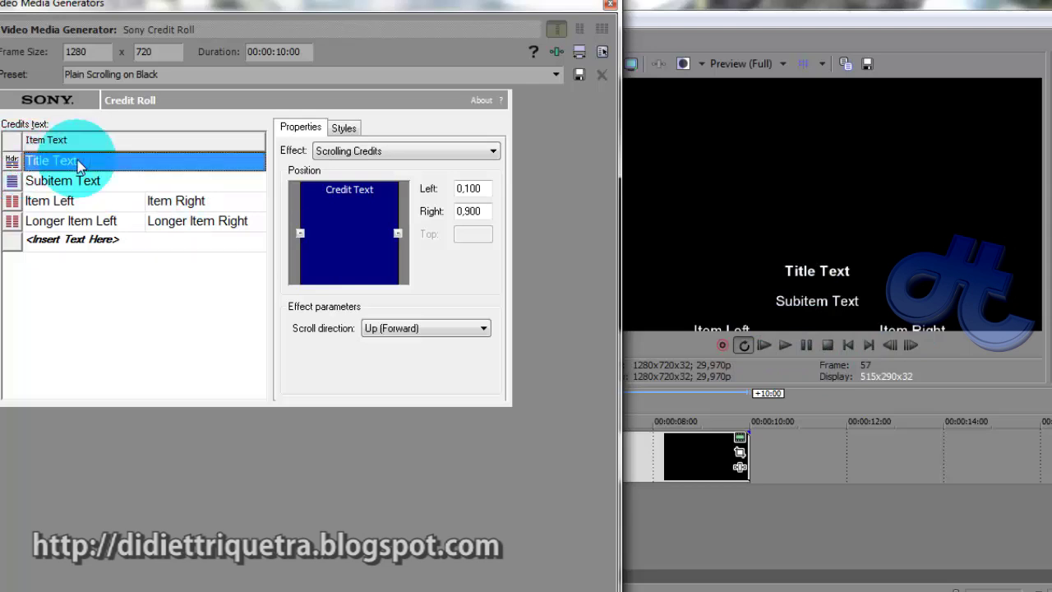
type("Cast")
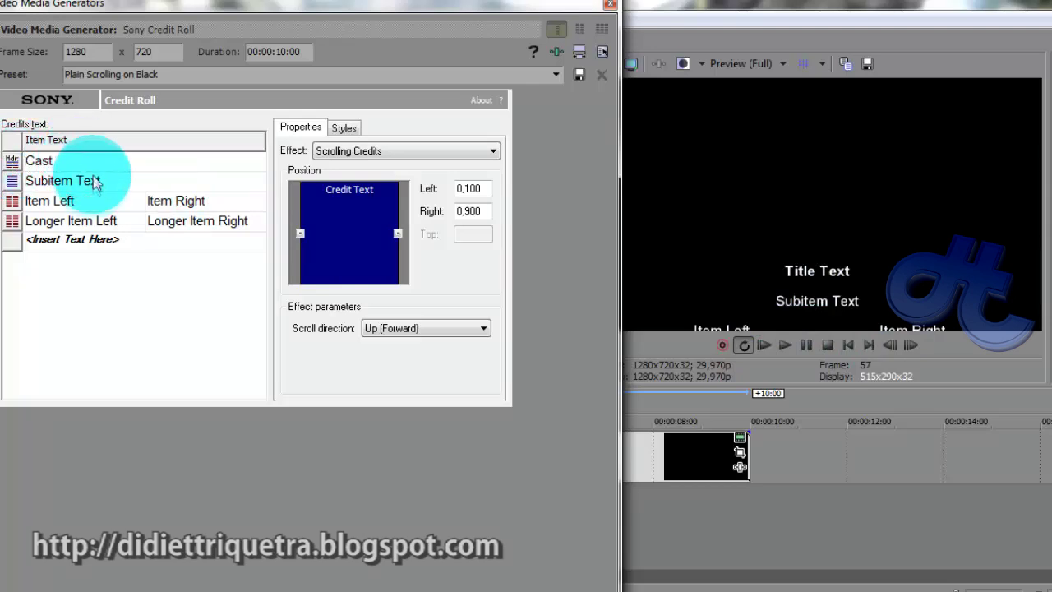
left_click(90, 181)
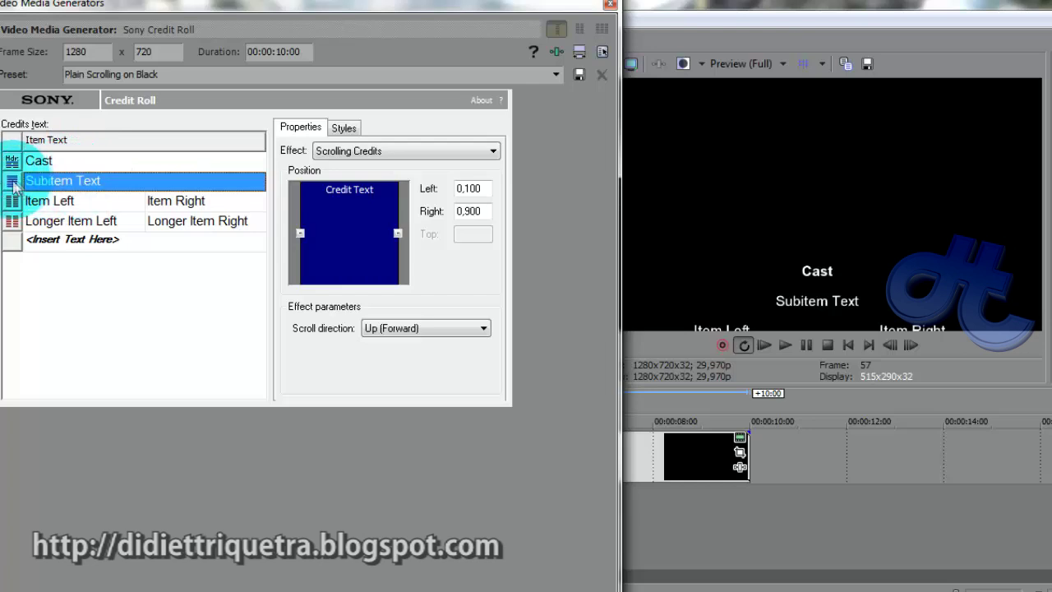
right_click(73, 185)
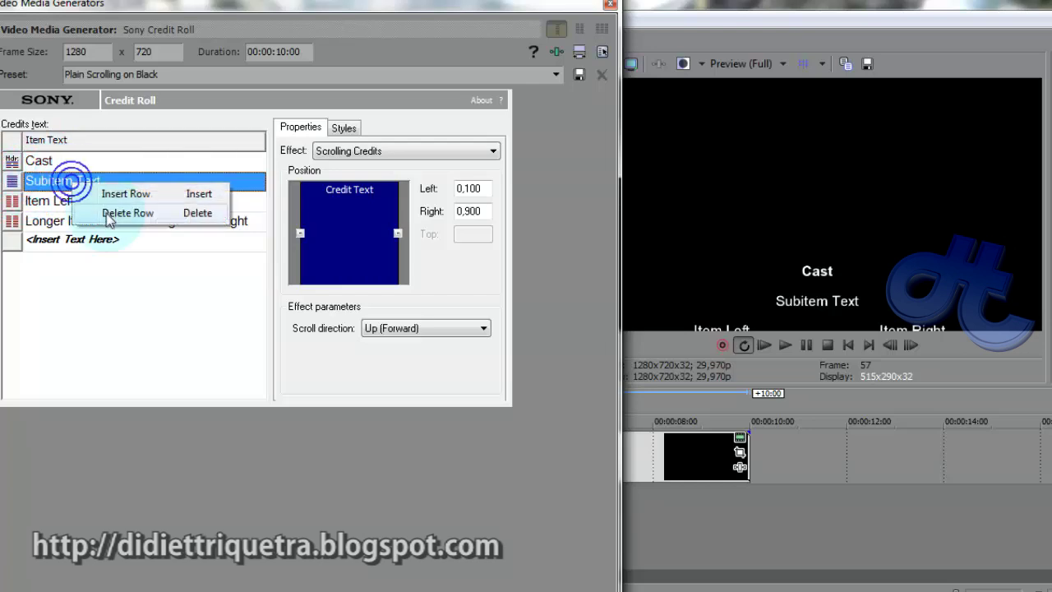
left_click(110, 215)
Fill the first row with an actor's name on the left and the role 'Rama' on the right
left_click(56, 179)
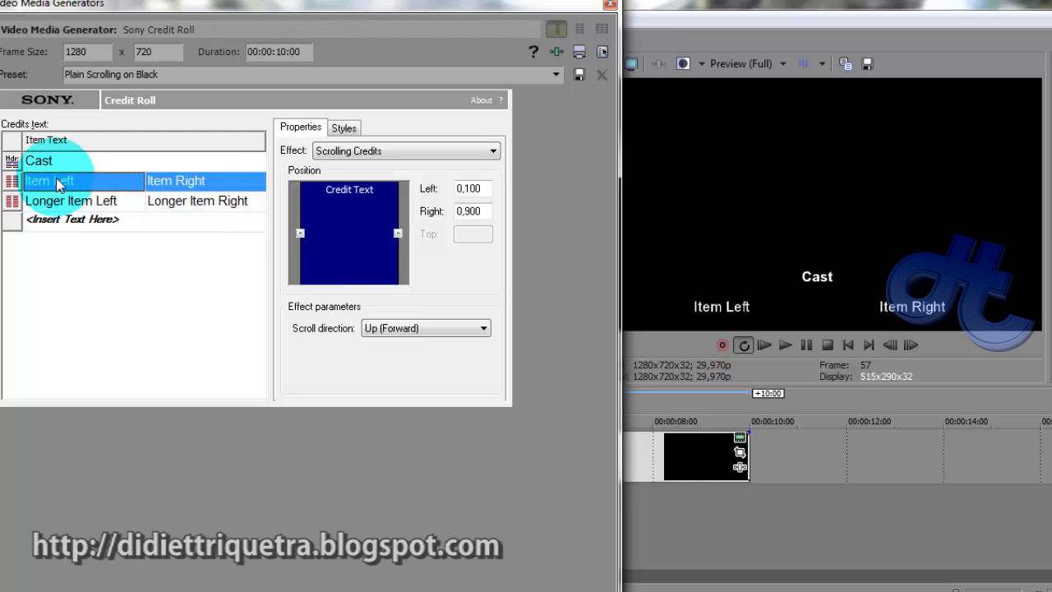
left_click(99, 188)
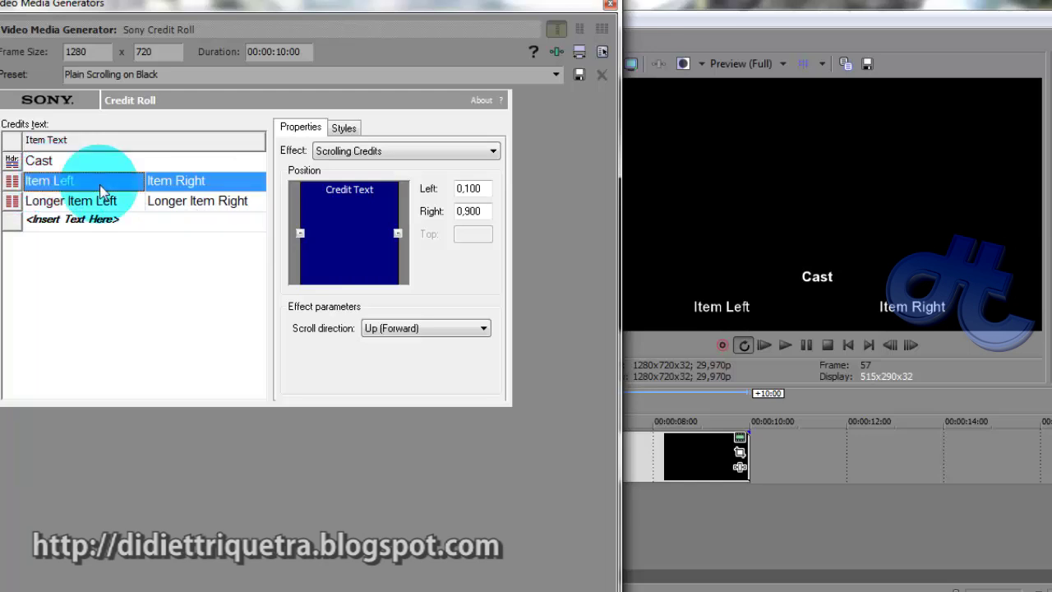
left_click(99, 189)
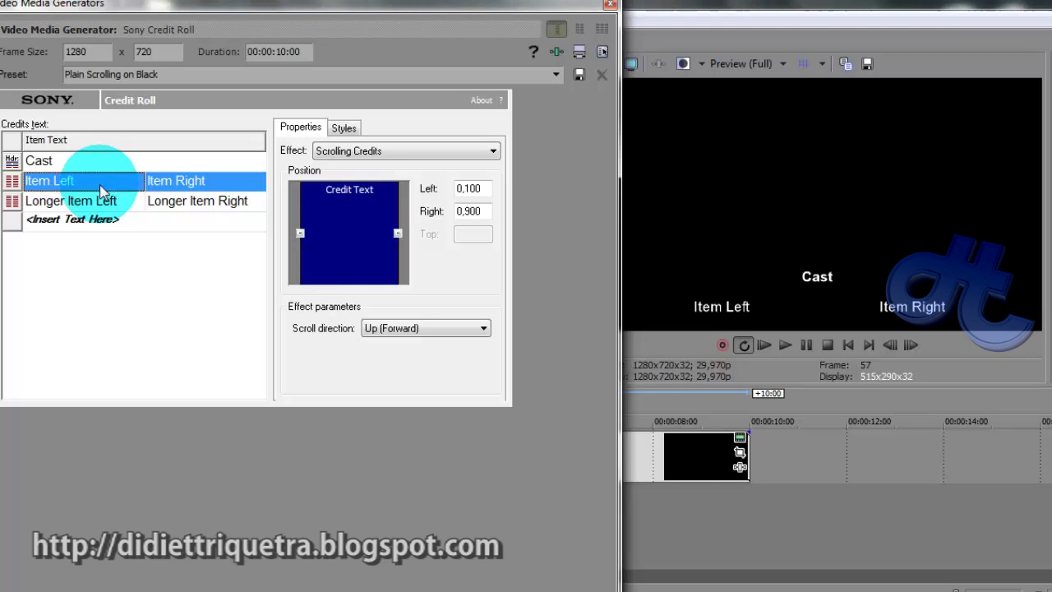
type("Iko Uwai")
left_click(99, 183)
type("s")
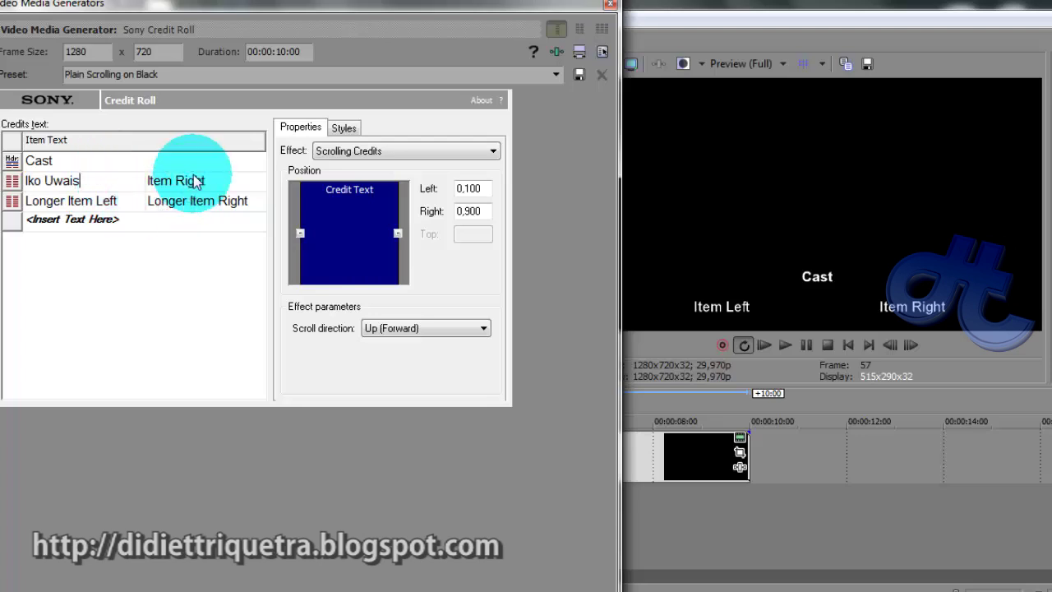
left_click(197, 180)
left_click(176, 183)
type("R")
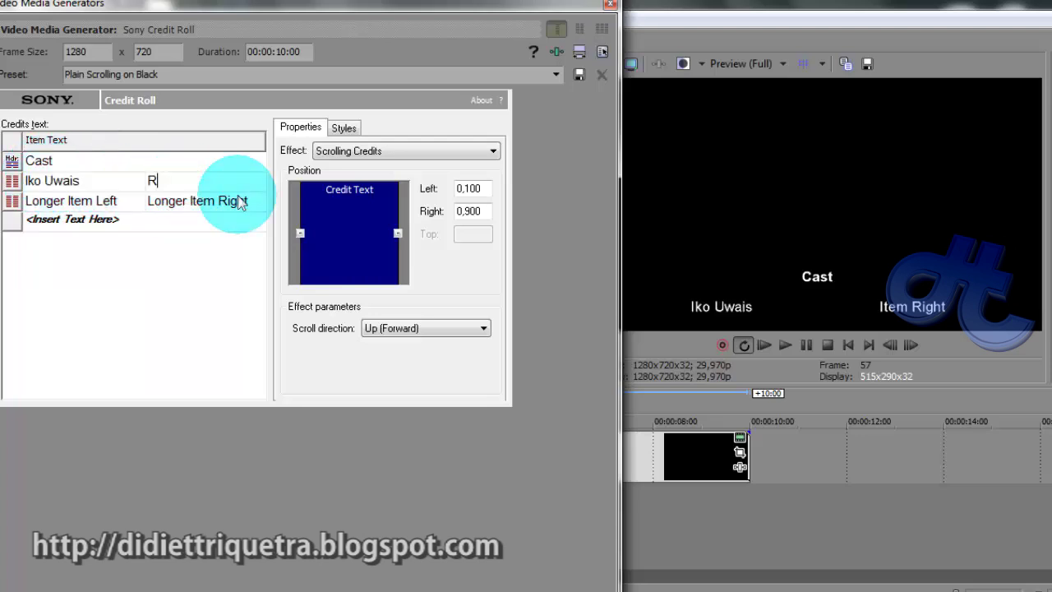
type("ama")
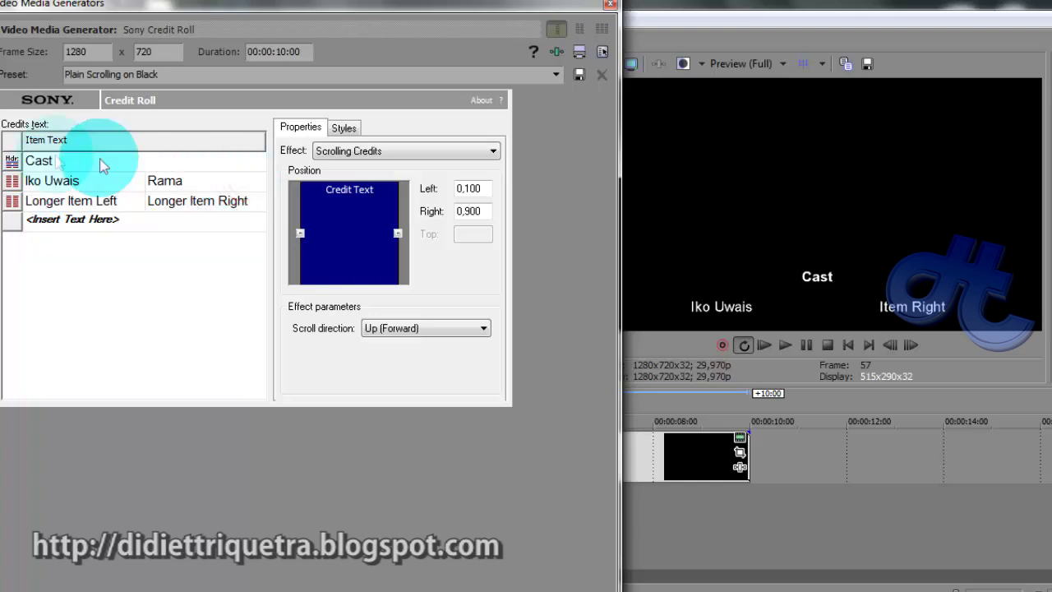
Fill the second row with another actor's name and the role 'Sesan'
left_click(78, 202)
type("Joe T")
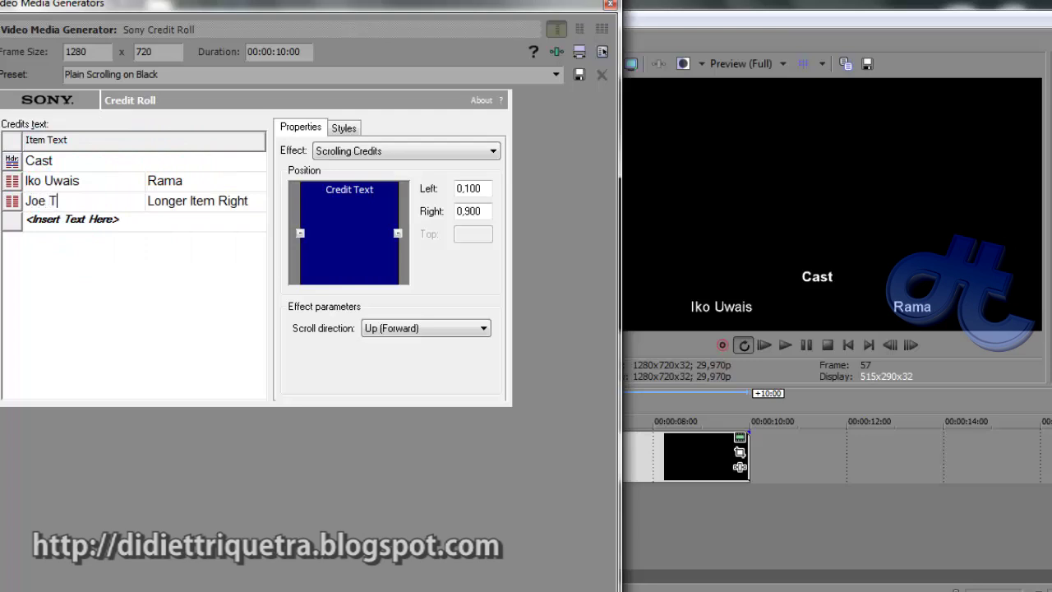
type("aslim")
left_click(78, 204)
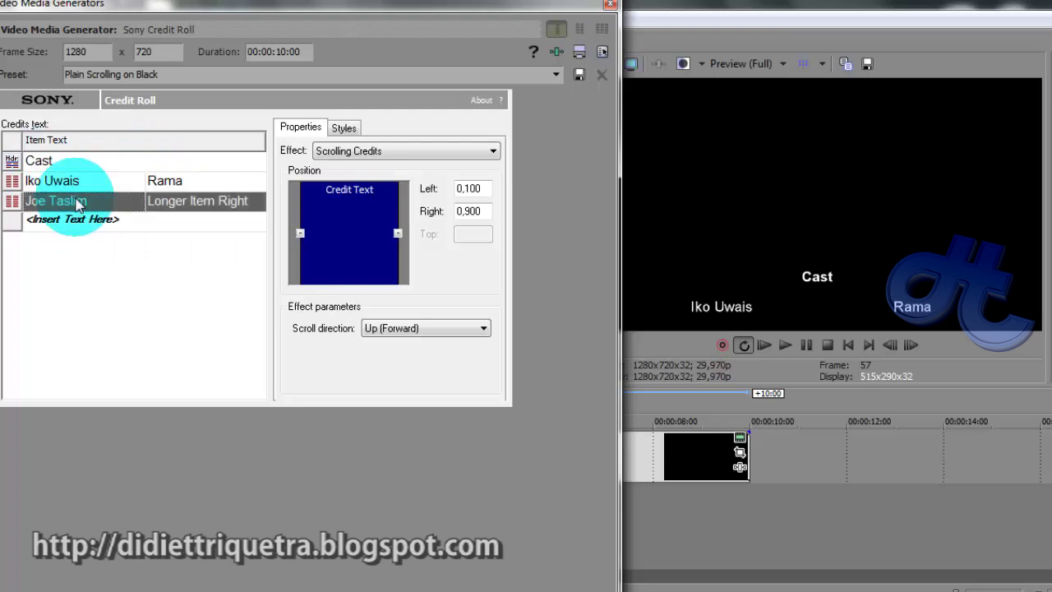
left_click(226, 207)
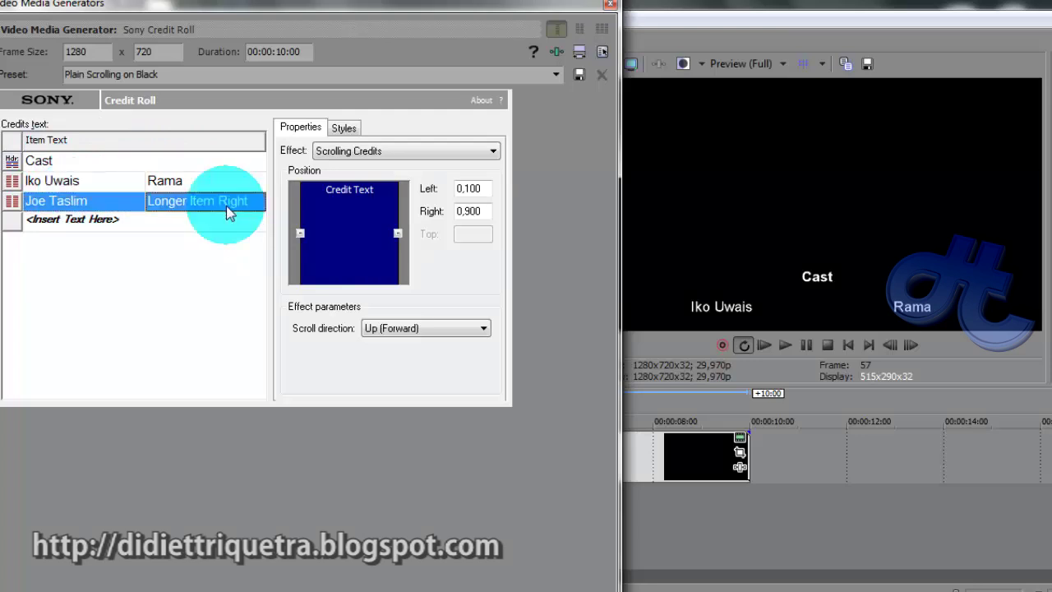
type("Sesan")
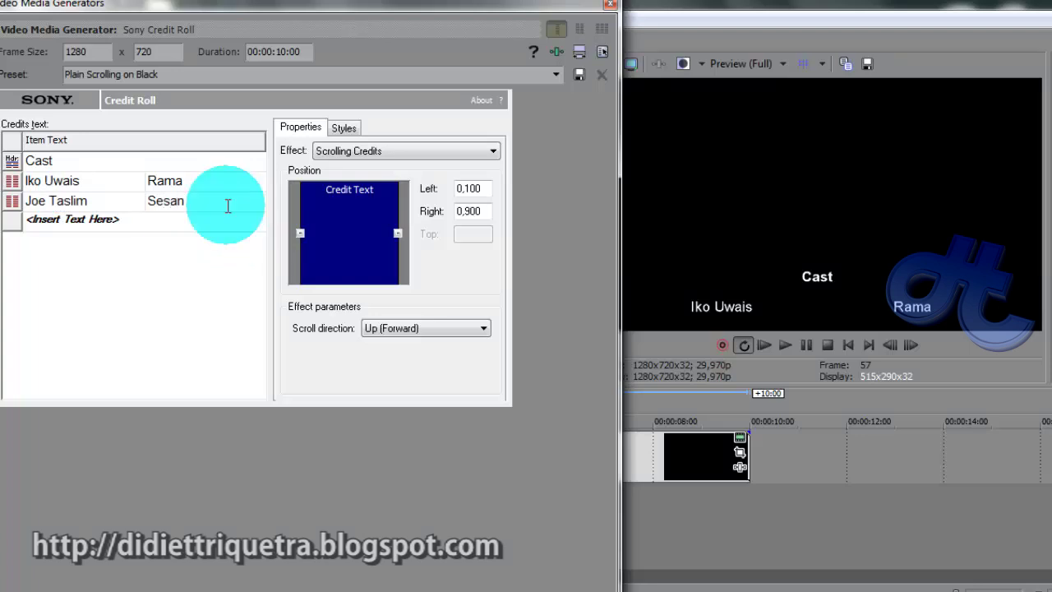
key("Return")
left_click(225, 202)
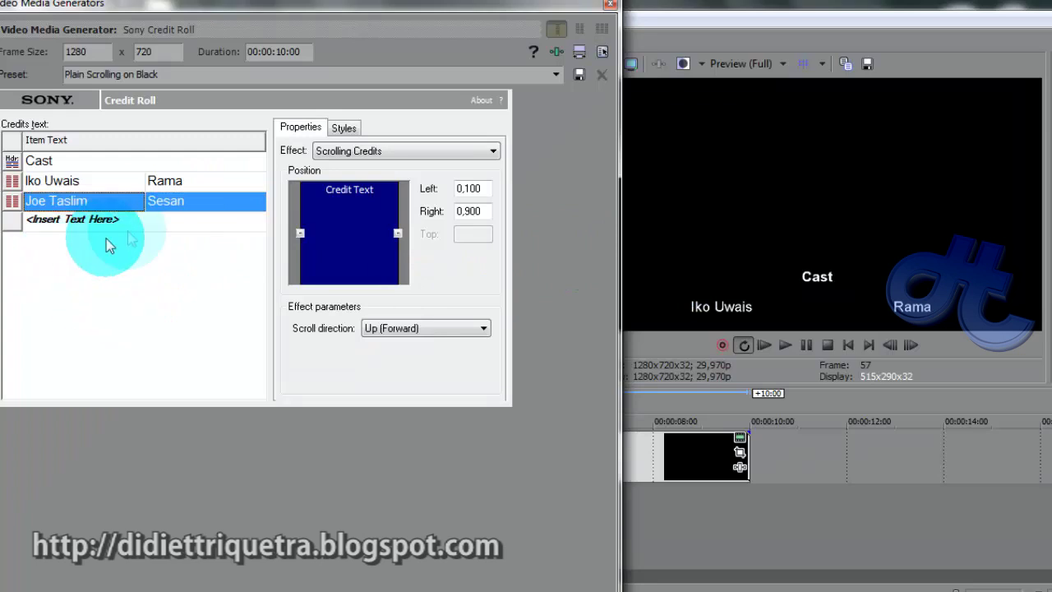
left_click(146, 222)
Preview the scrolling credits, then paste copies of the two actor rows into the empty row
left_click(684, 420)
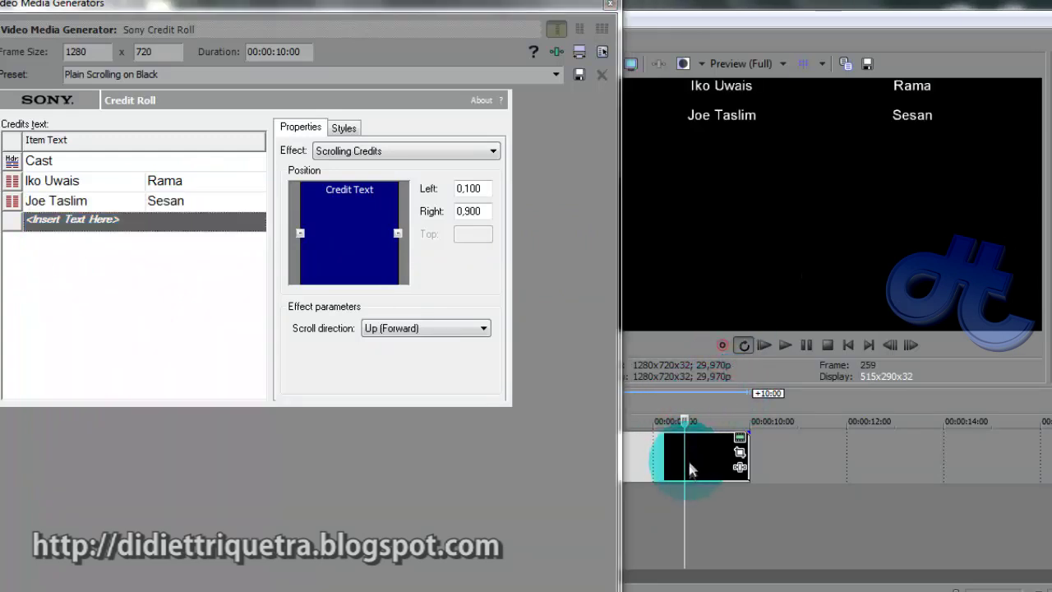
left_click_drag(683, 466, 566, 482)
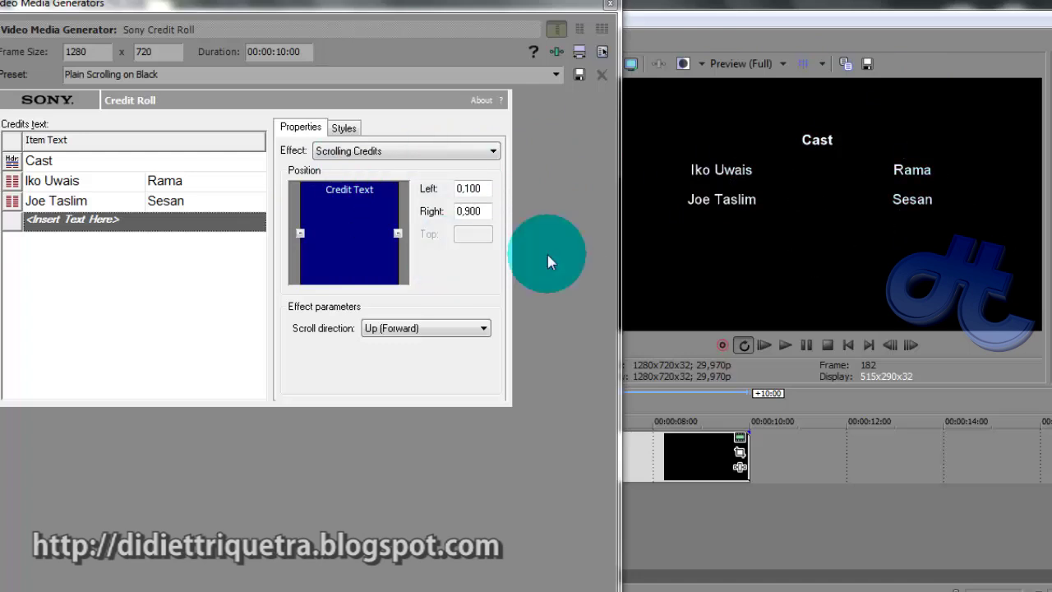
left_click_drag(103, 182, 102, 208)
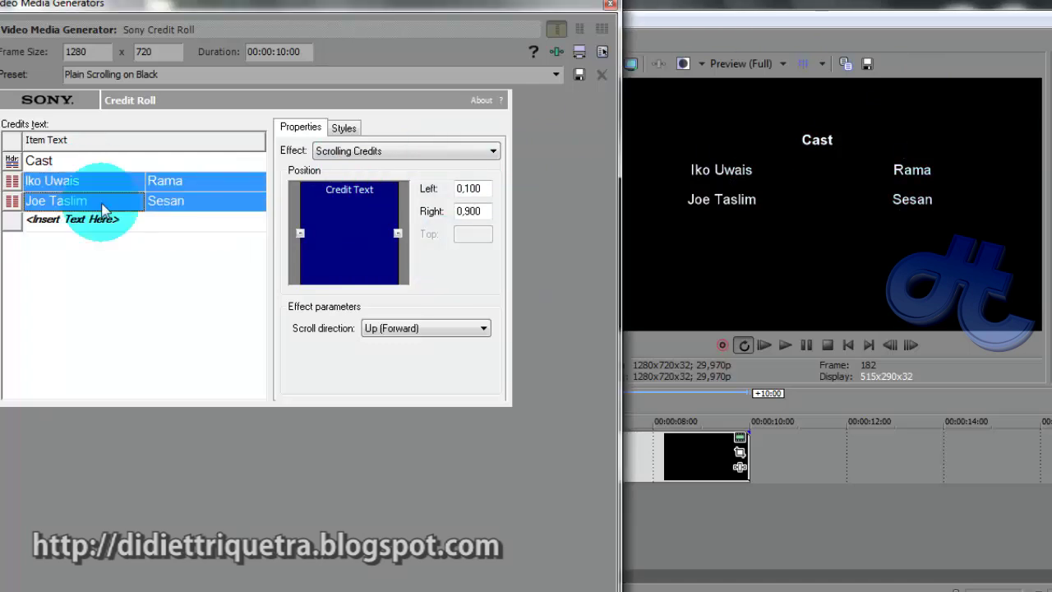
left_click(96, 221)
key("ctrl+v")
key("ctrl+v")
key("ctrl+v")
key("ctrl+v")
key("ctrl+v")
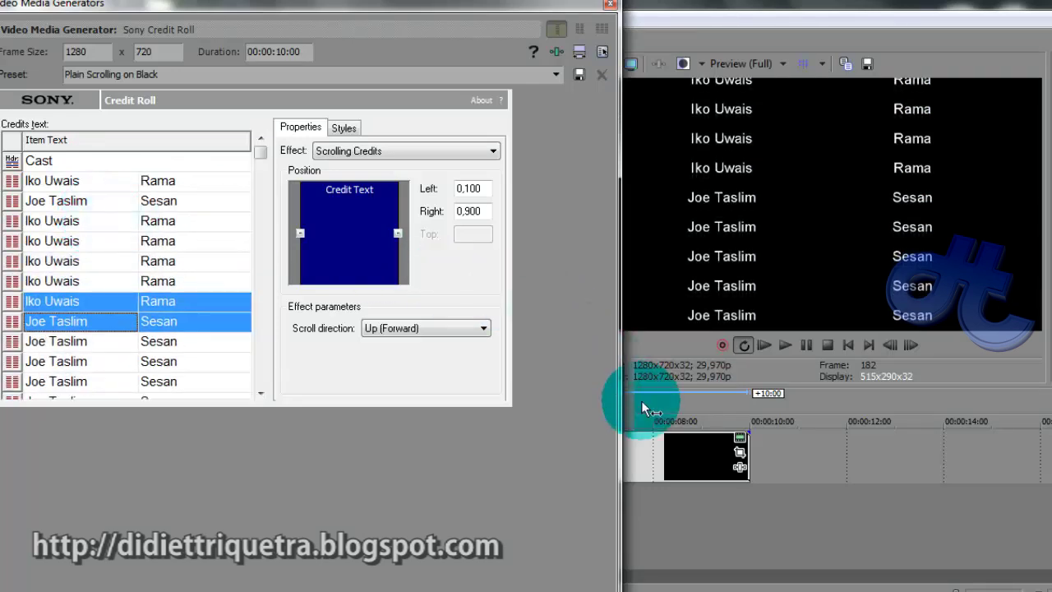
Delete four surplus pasted rows and scrub the preview from 8.5 s back to the Cast card
left_click(153, 341)
scroll(155, 348, "down", 1)
left_click(162, 370, "shift")
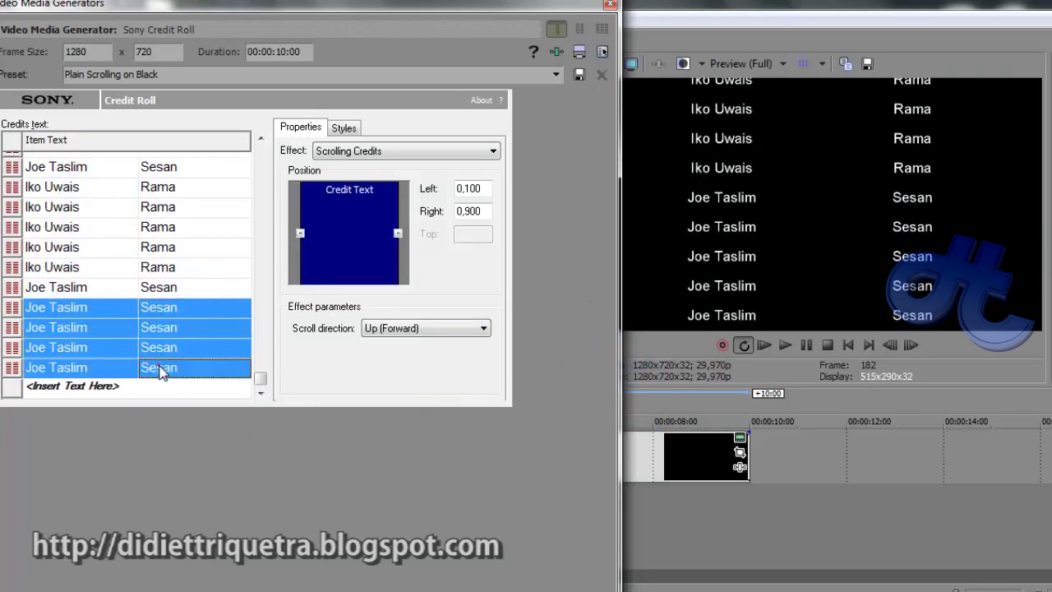
key("Delete")
scroll(175, 219, "up", 2)
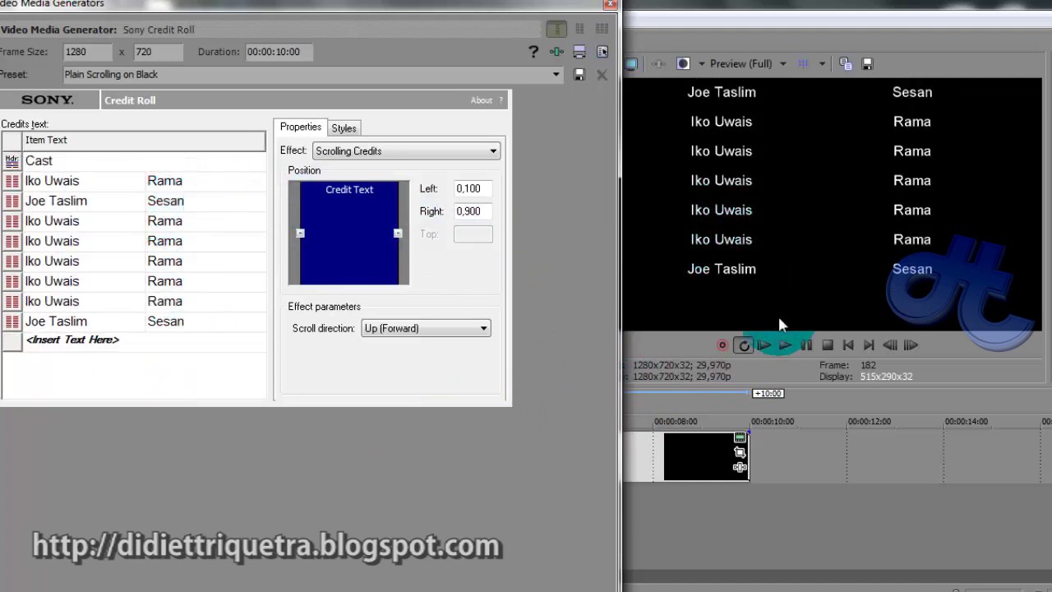
left_click(679, 409)
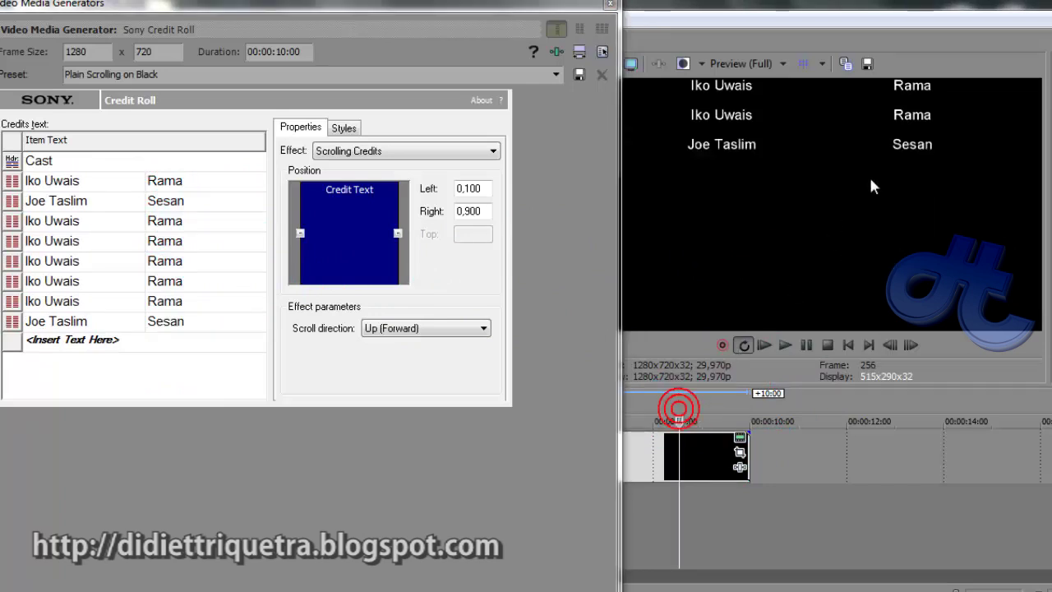
left_click(645, 397)
left_click_drag(637, 406, 499, 452)
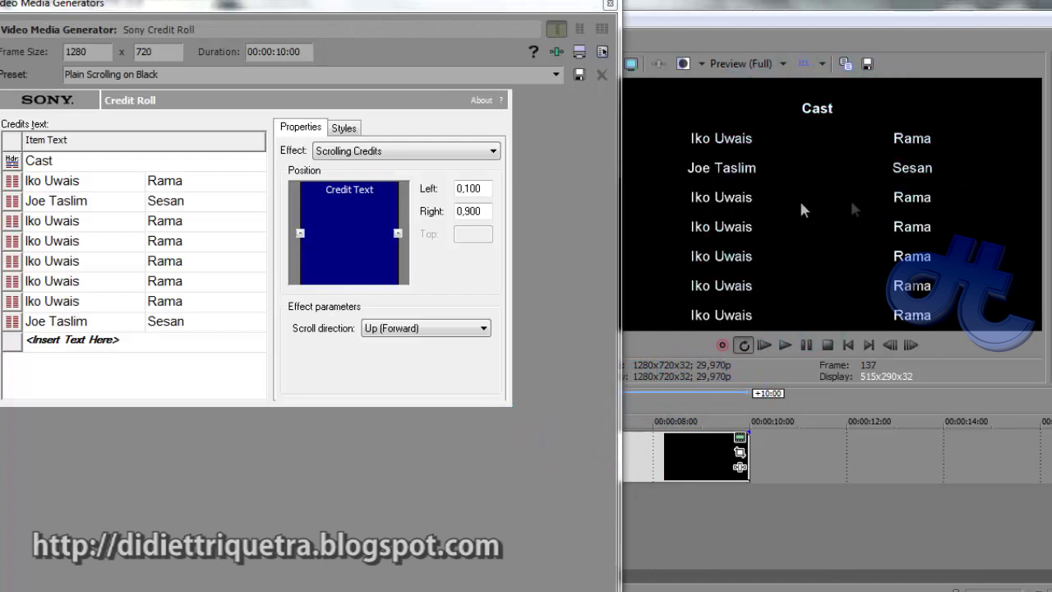
In the Styles settings, change the Cast header font to Arno Pro
left_click(345, 129)
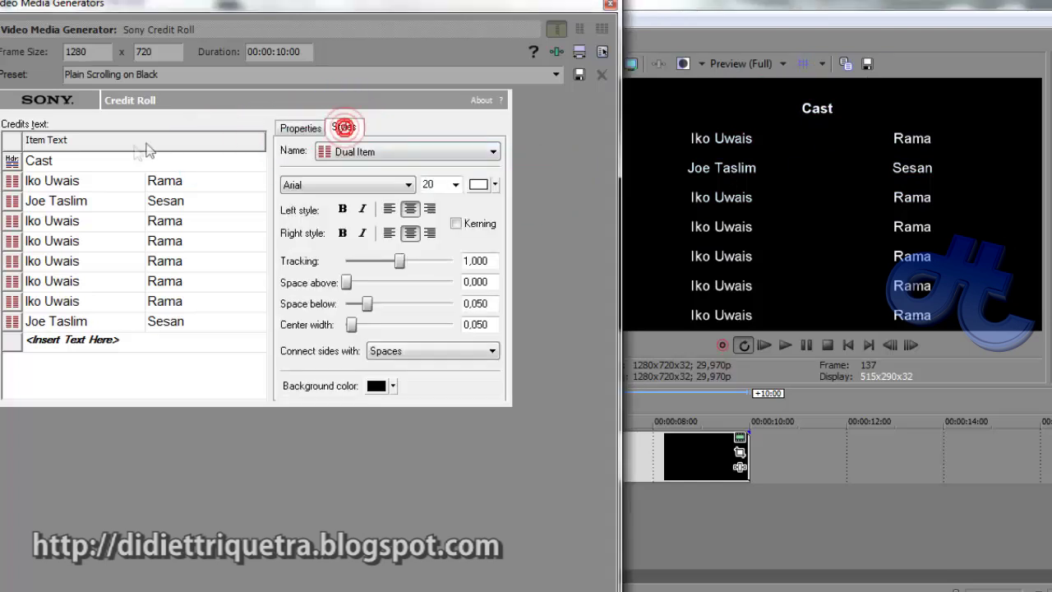
left_click(47, 163)
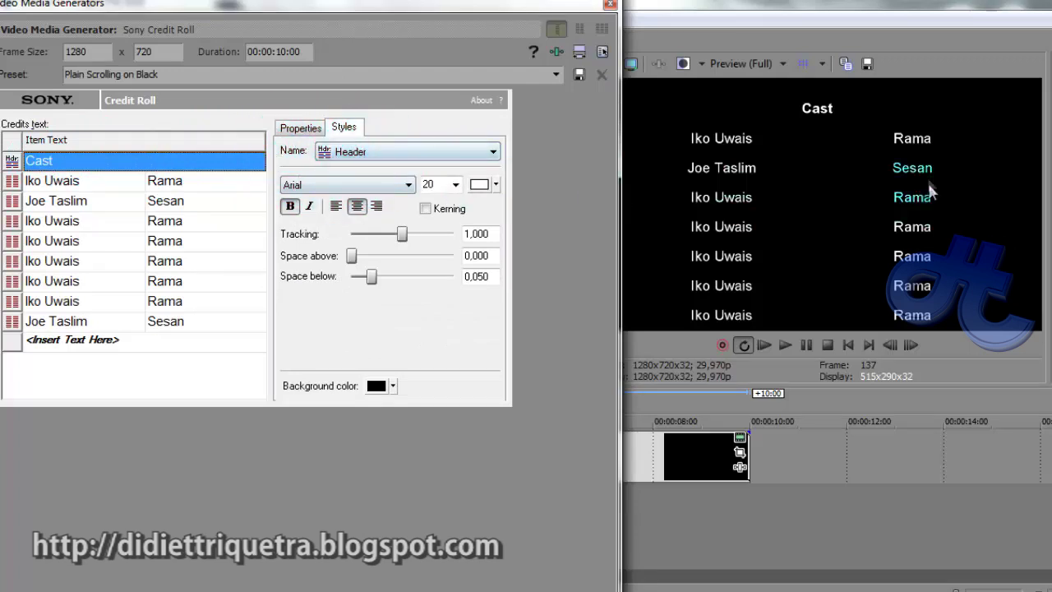
left_click(407, 184)
left_click(405, 188)
left_click(406, 186)
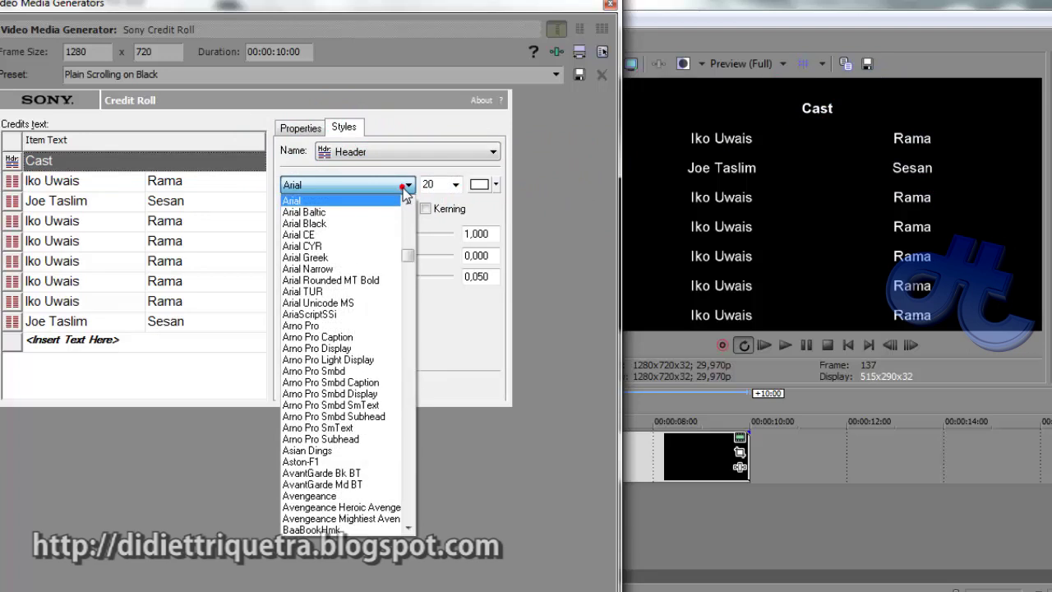
left_click(327, 327)
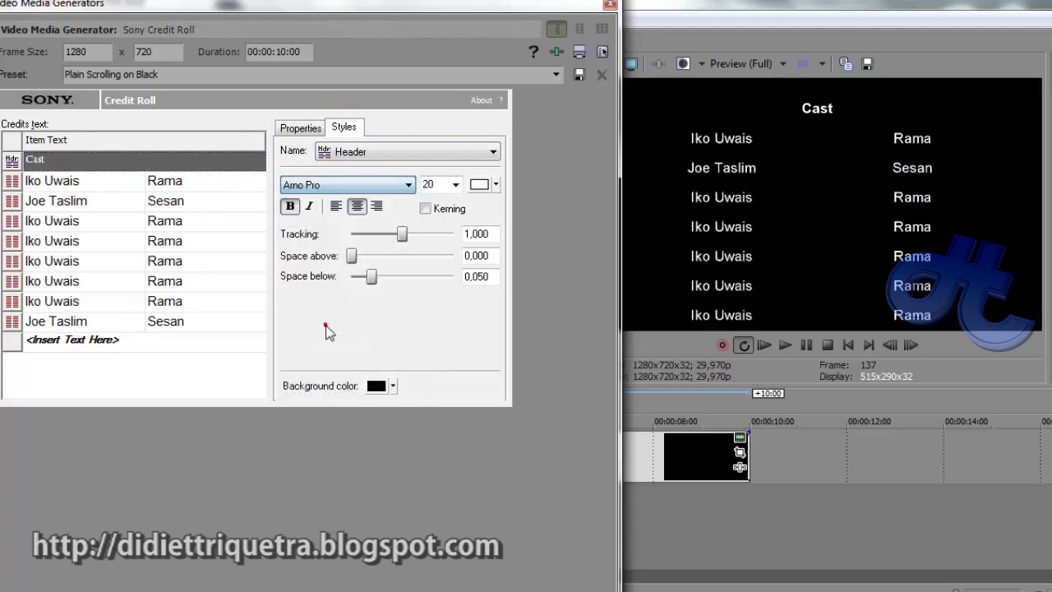
left_click(378, 186)
left_click(388, 188)
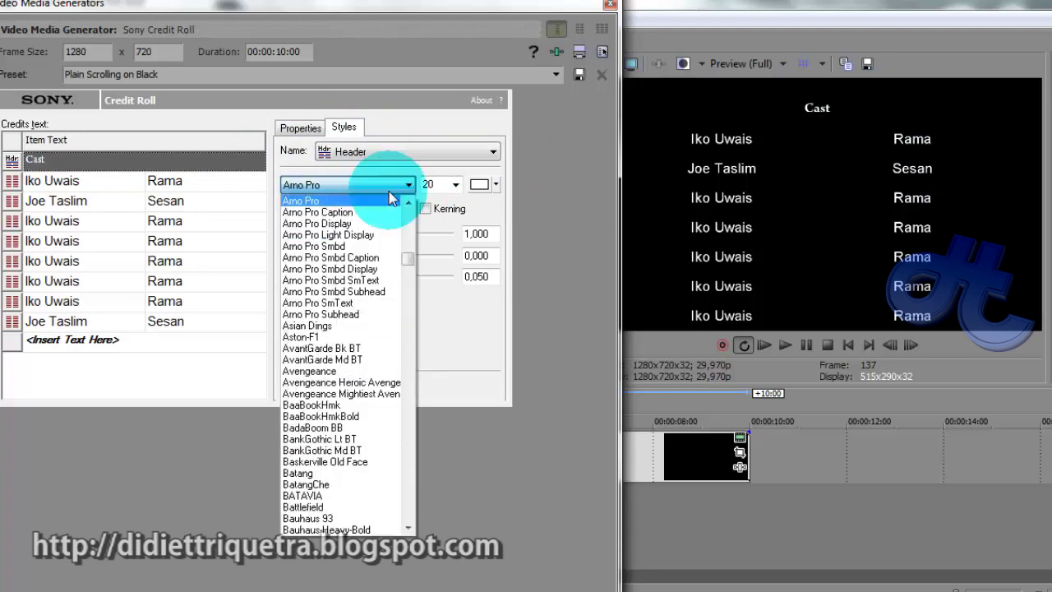
Make the Cast header italic instead of bold and set its size to 11
left_click(445, 188)
scroll(445, 189, "down", 2)
scroll(445, 189, "down", 1)
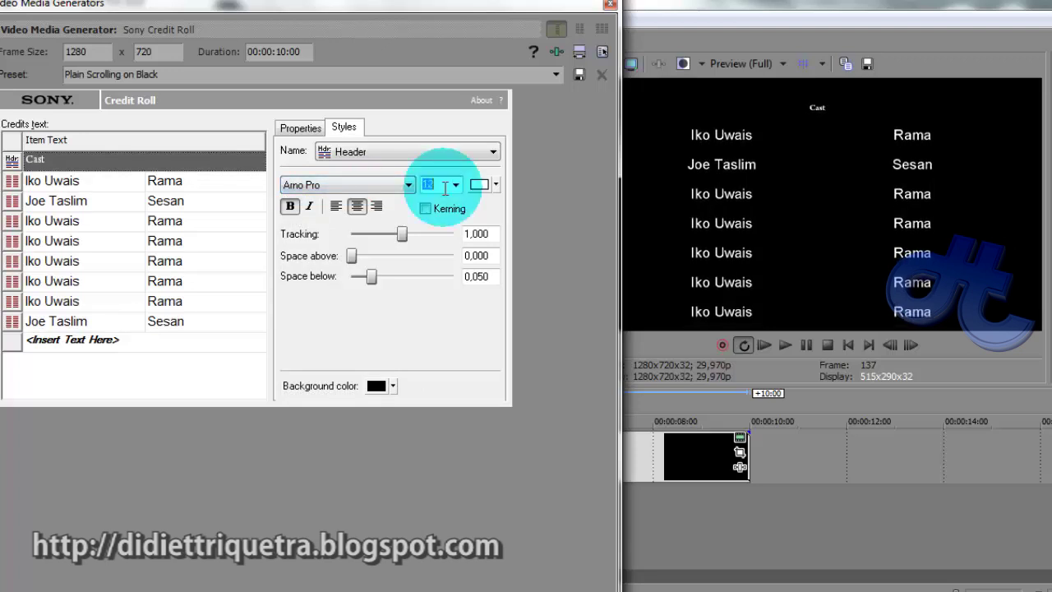
scroll(444, 188, "down", 2)
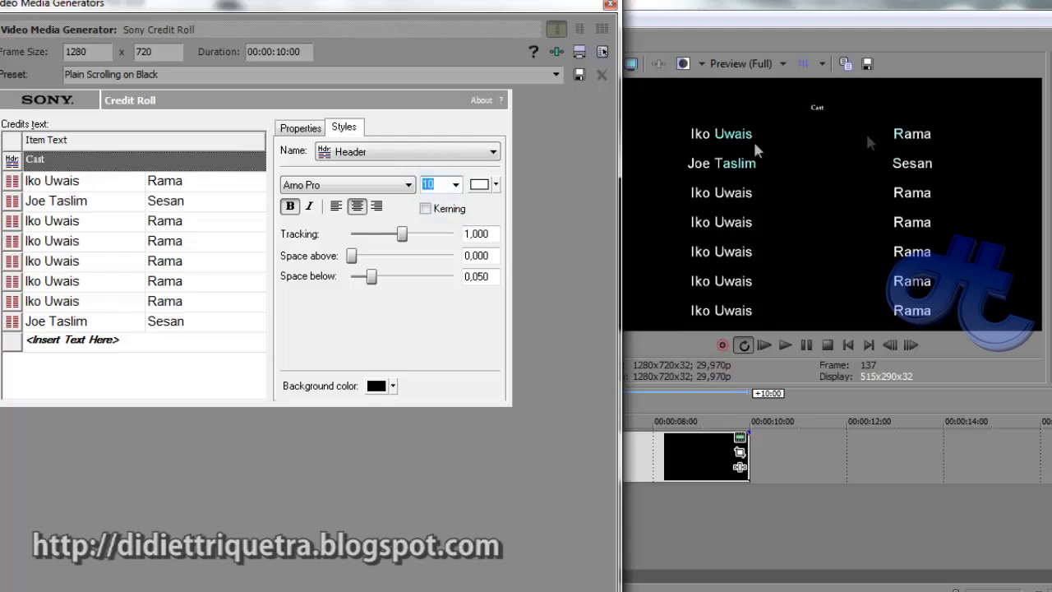
left_click(309, 208)
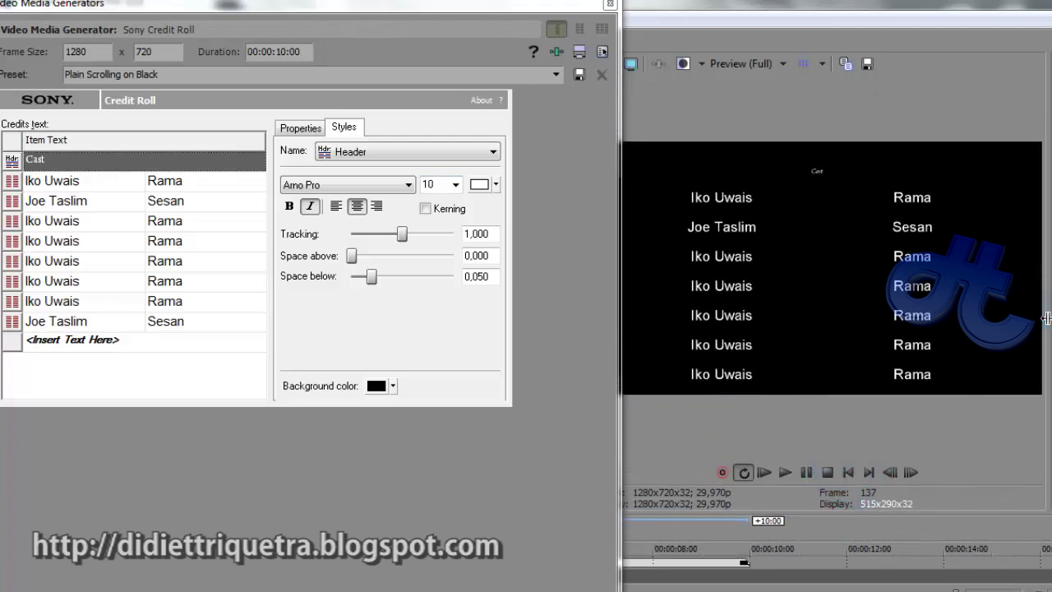
double_click(440, 186)
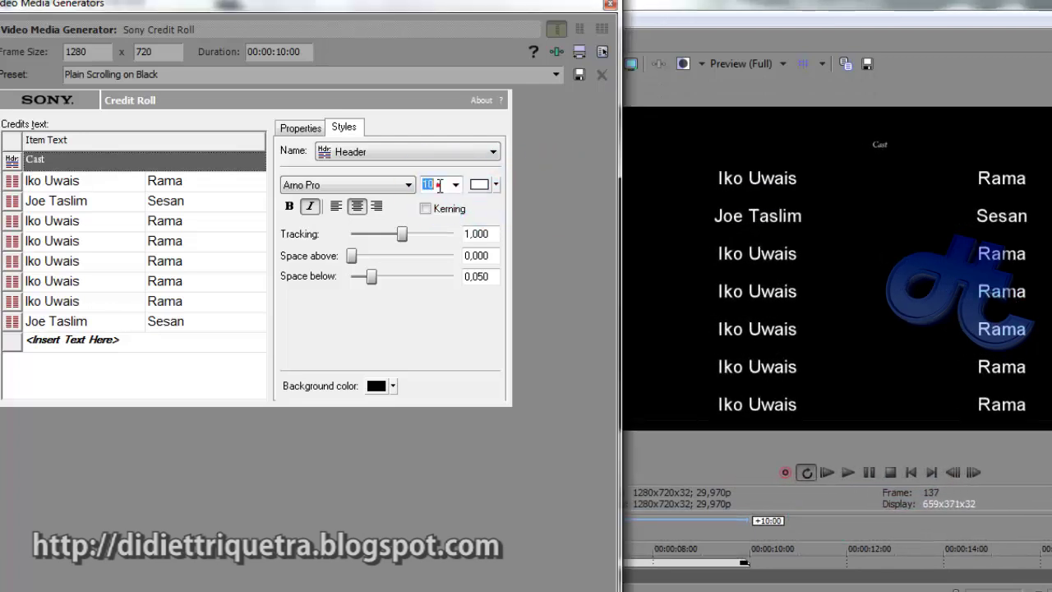
type("11")
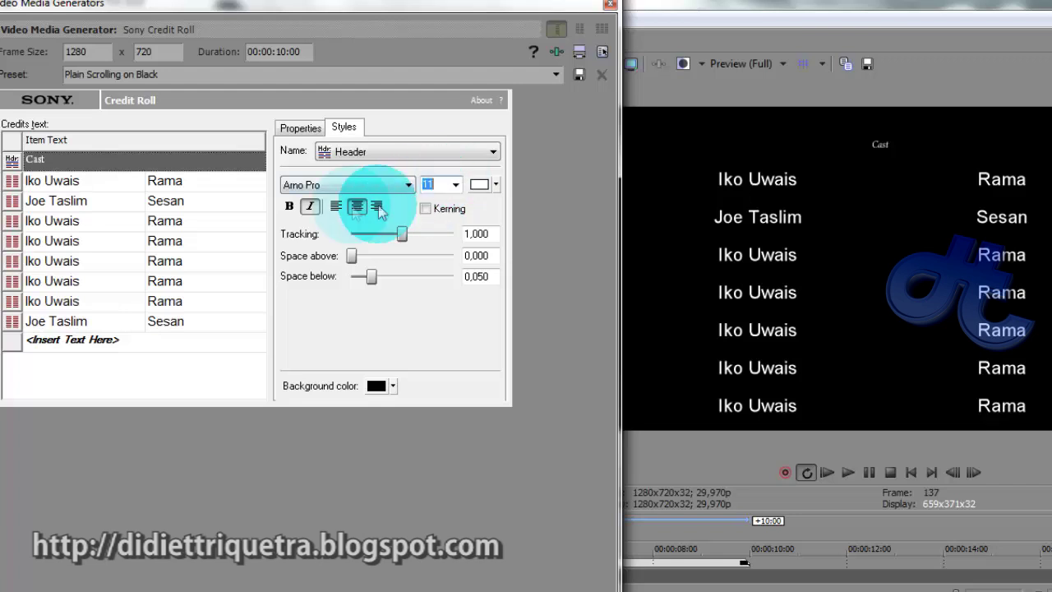
left_click(65, 182)
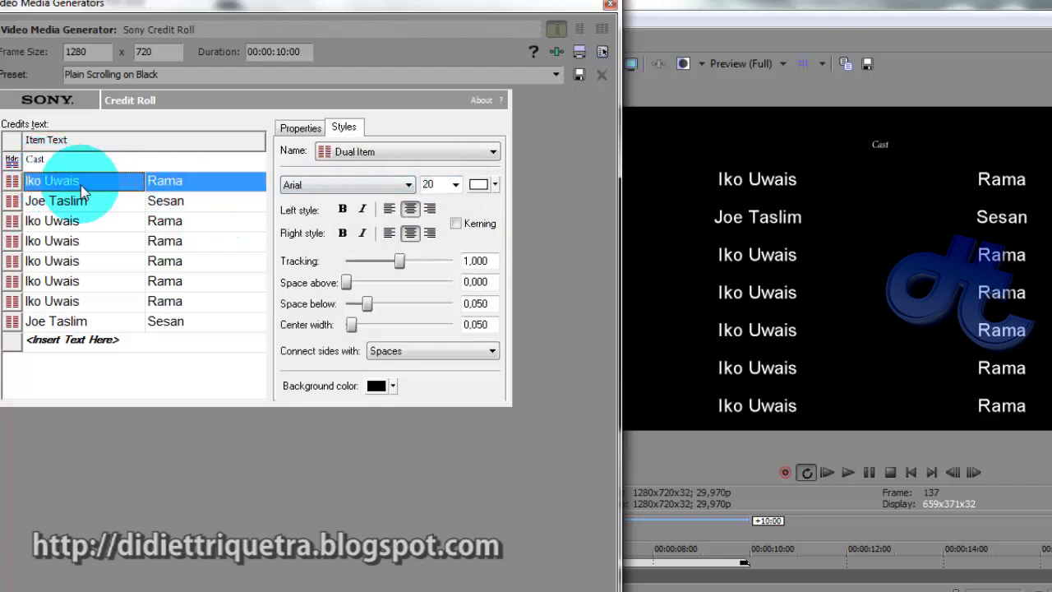
Set the Dual Item name rows to Arno Pro Caption size 14 with Space below 0,061
left_click(348, 185)
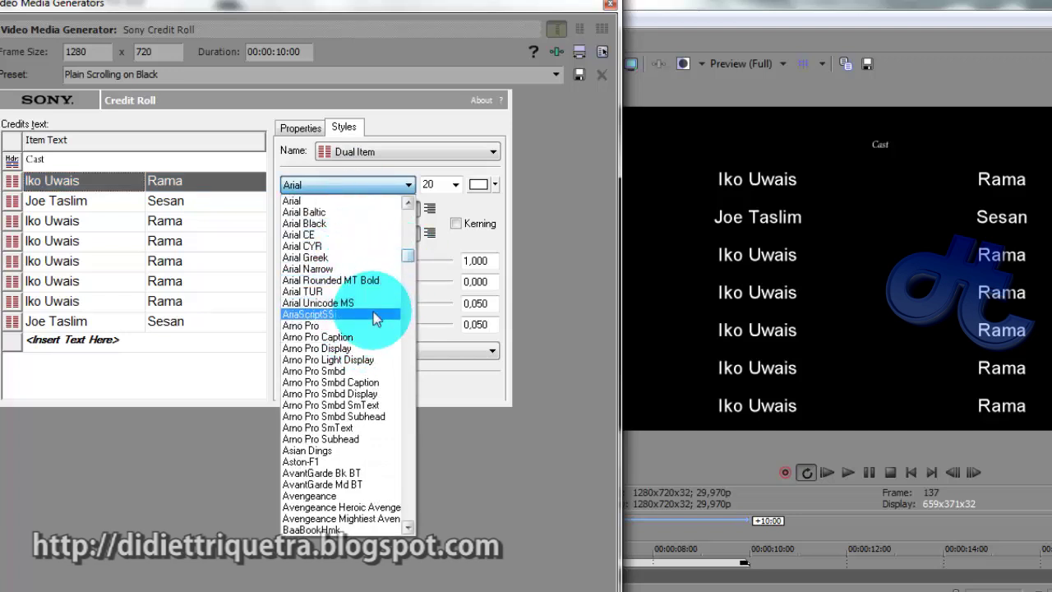
left_click(368, 338)
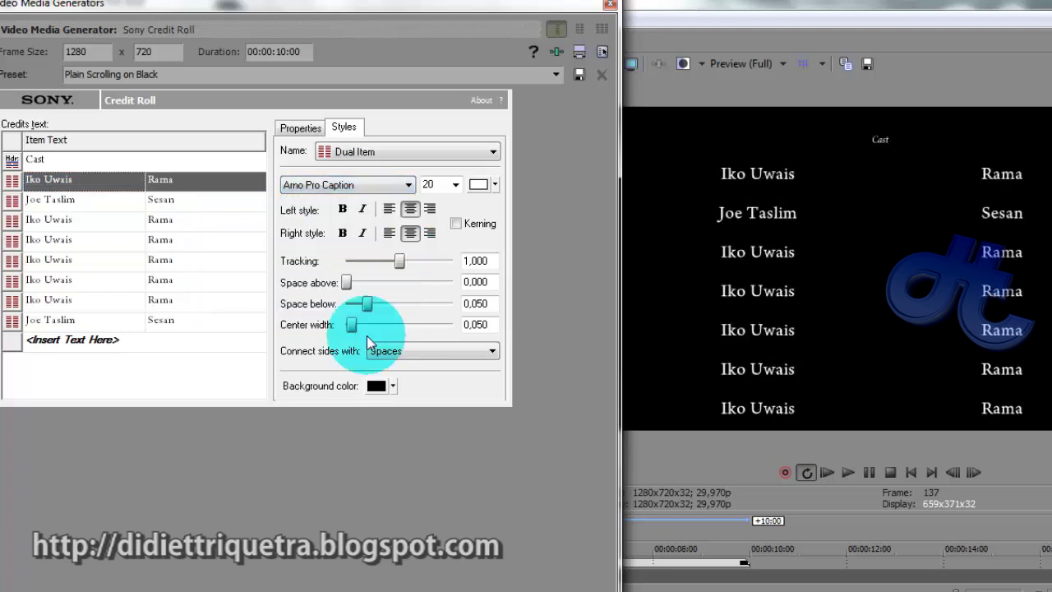
left_click(428, 184)
scroll(444, 184, "up", 1)
scroll(444, 184, "down", 3)
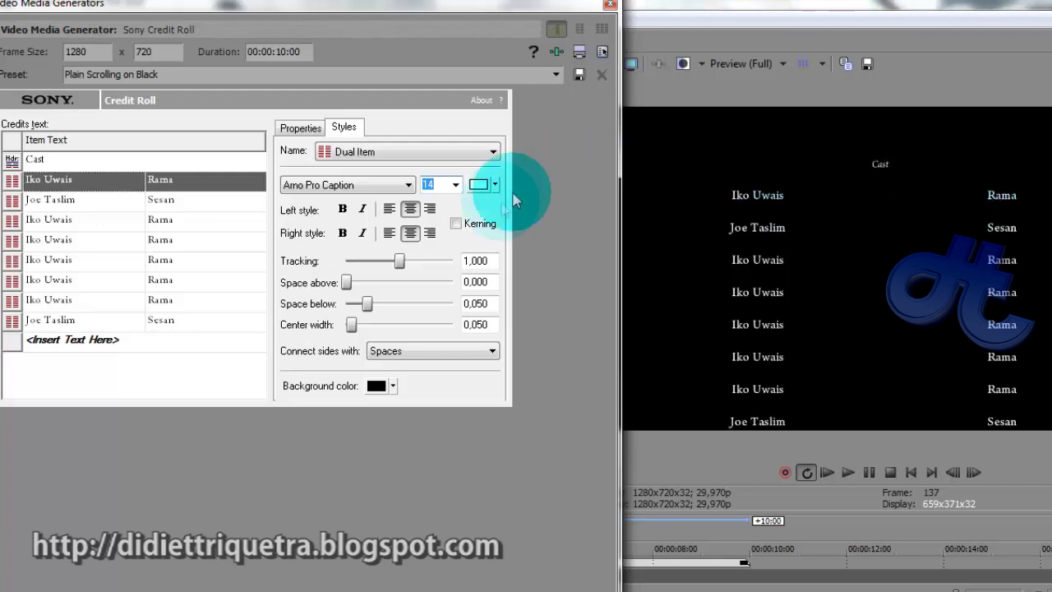
left_click_drag(368, 306, 325, 327)
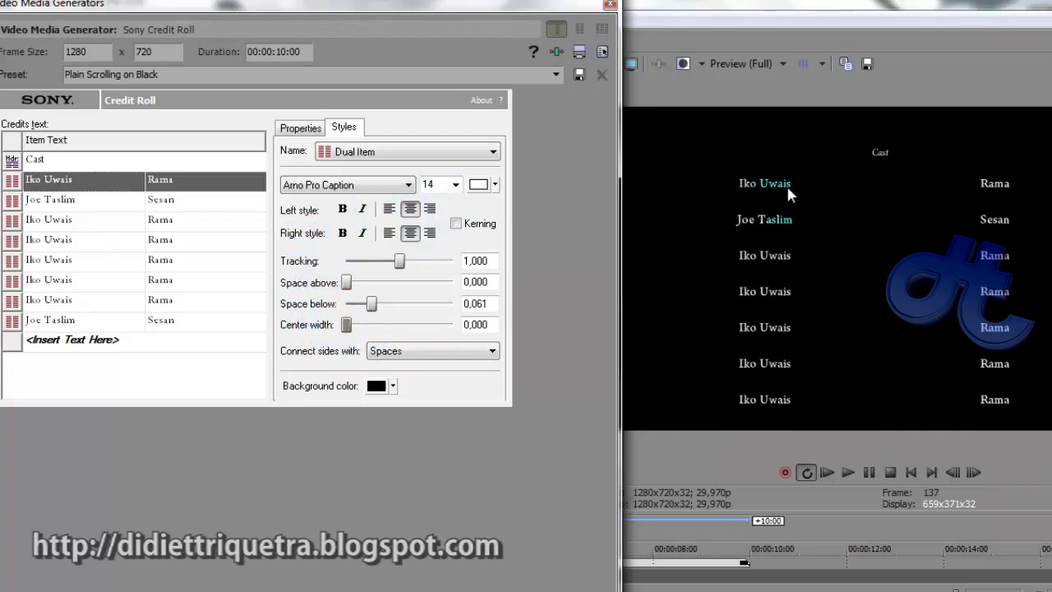
Right-align the names, left-align the roles, and widen the center width to 0,122
left_click(430, 210)
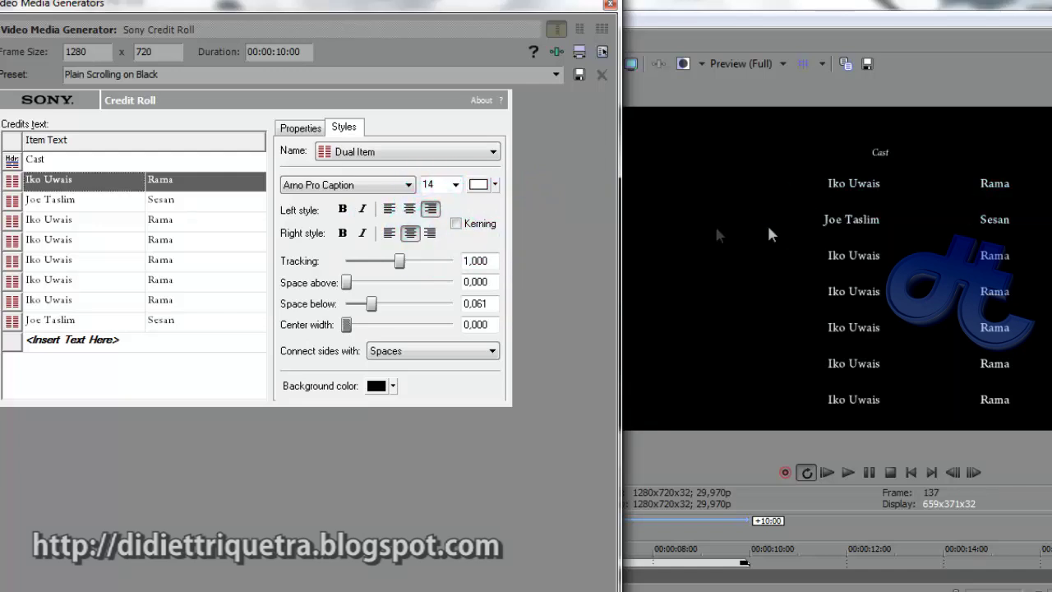
left_click(398, 233)
left_click(388, 234)
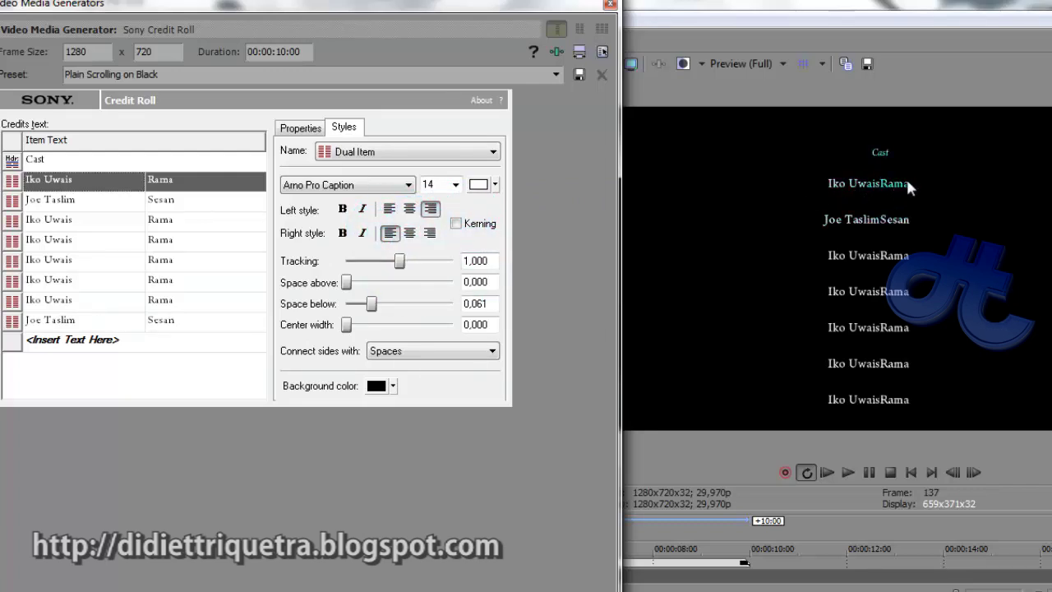
left_click(346, 325)
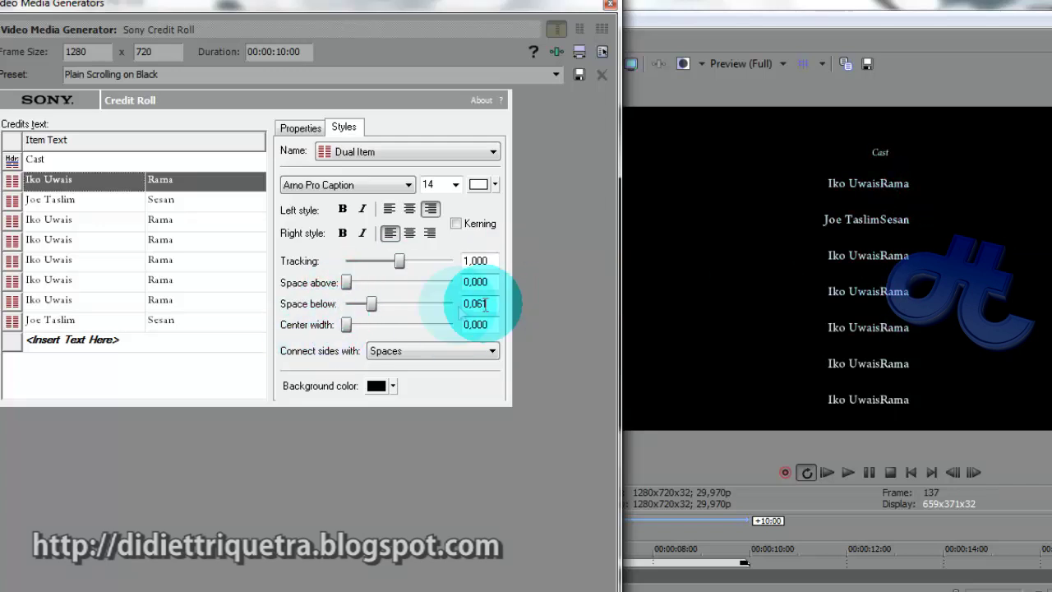
left_click_drag(347, 324, 364, 370)
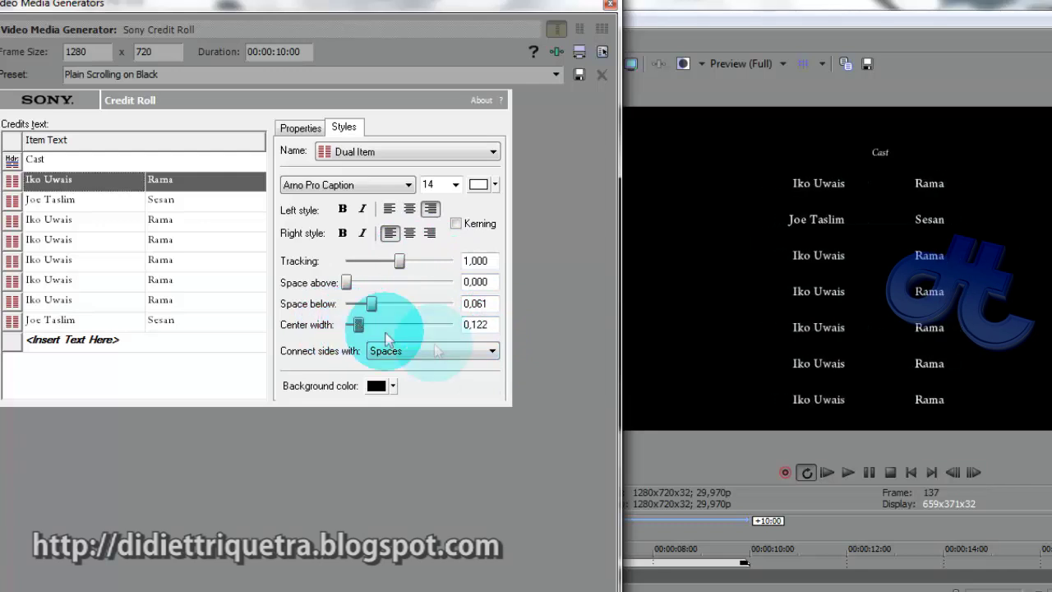
Try dotted, underline, dash, circle, square and sparse-dot leaders between columns, then remove them
left_click(444, 352)
left_click(423, 378)
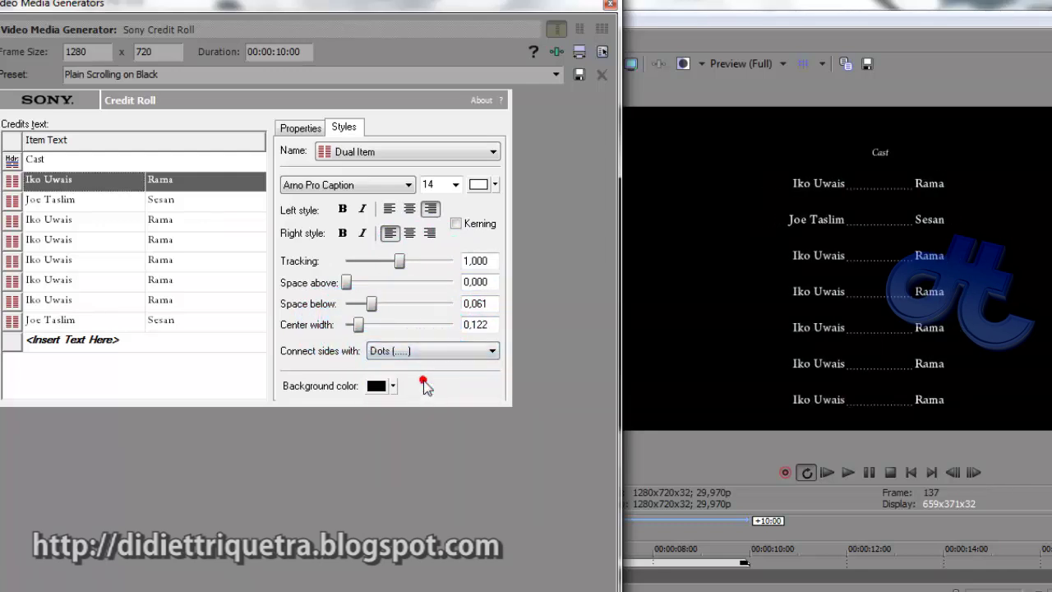
left_click(463, 361)
left_click(464, 388)
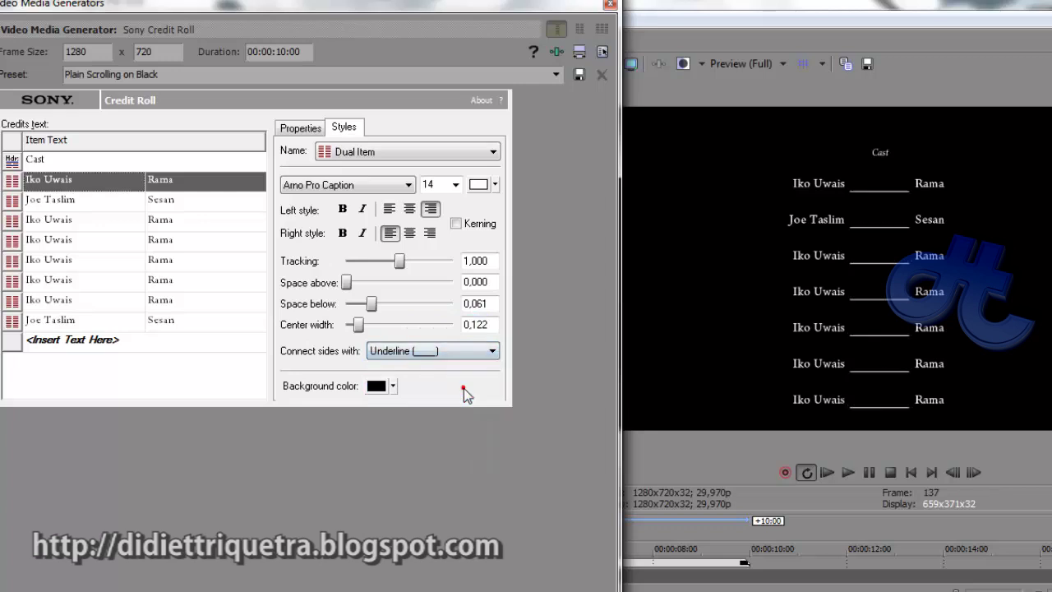
left_click(483, 363)
left_click(479, 401)
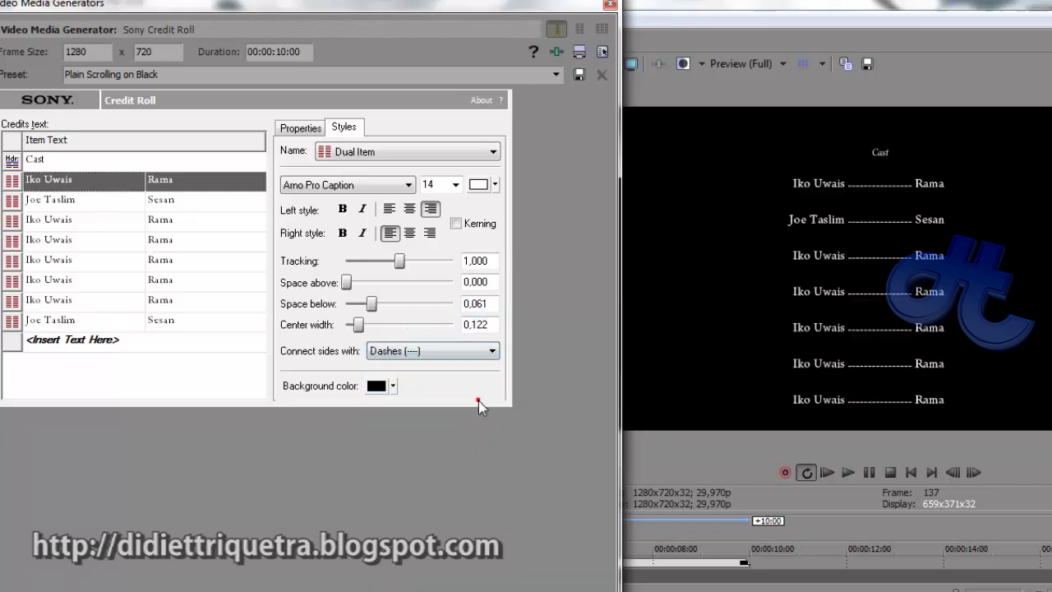
left_click(494, 350)
left_click(463, 411)
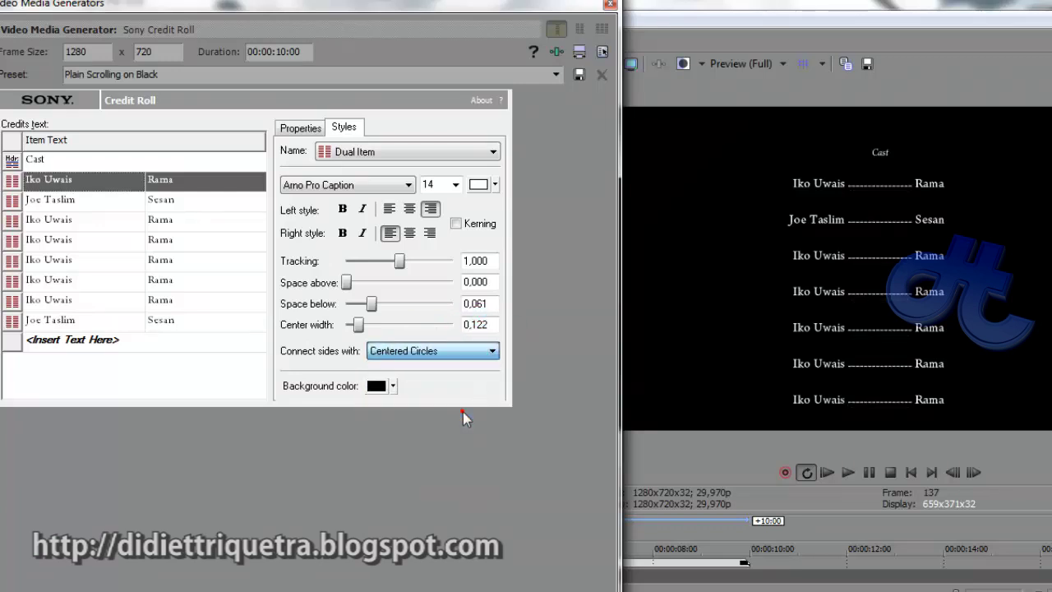
left_click(490, 353)
left_click(474, 436)
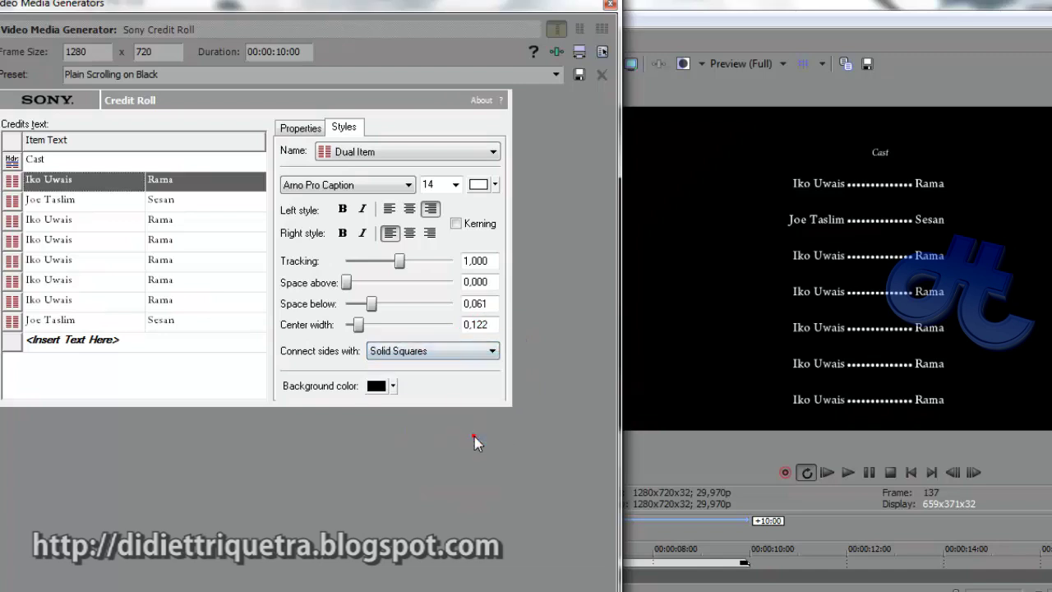
left_click(485, 351)
left_click(475, 459)
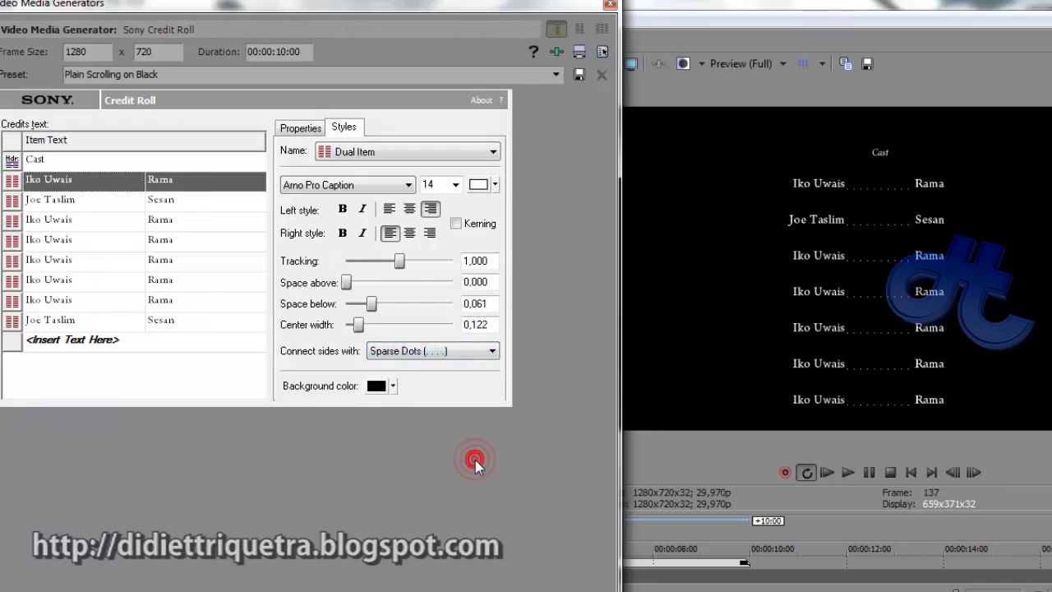
left_click(492, 351)
left_click(421, 365)
Narrow the column gap to 0,024, tighten line spacing, and reset letter tracking to 1,000
left_click_drag(359, 325, 348, 327)
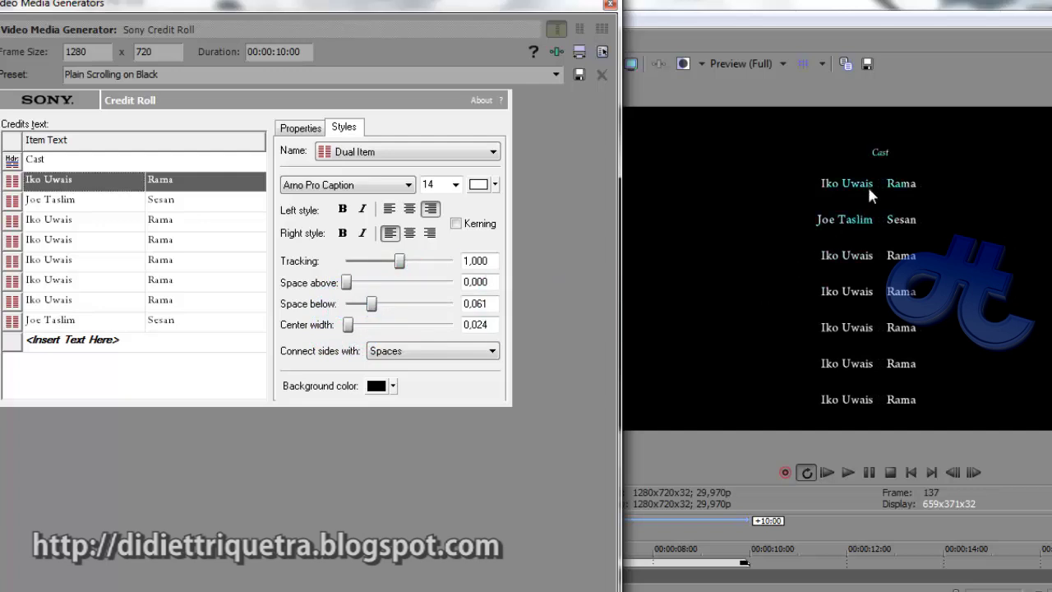
left_click(371, 304)
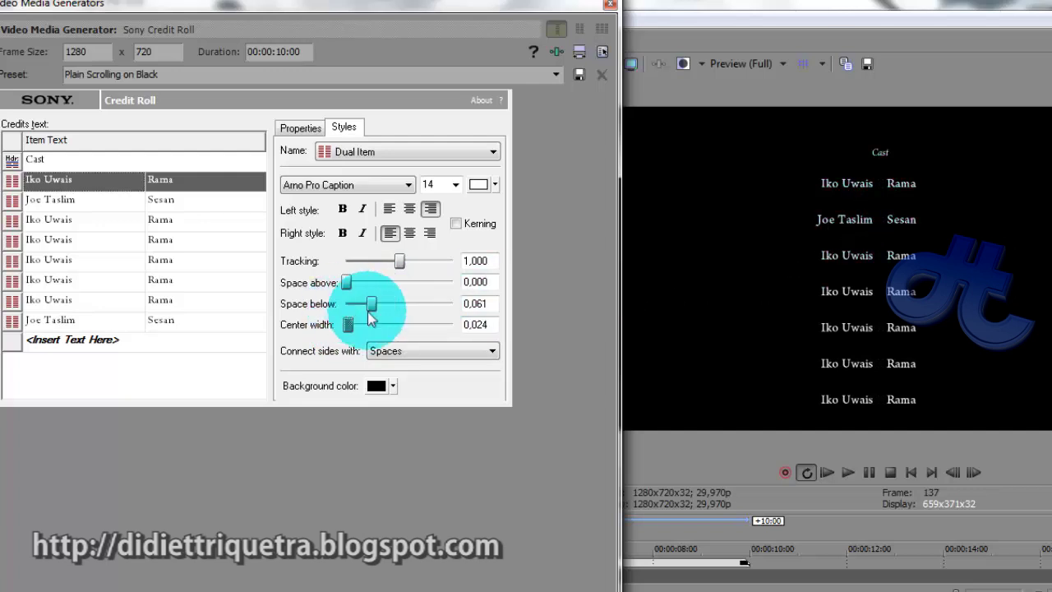
left_click_drag(372, 308, 346, 284)
left_click(401, 268)
left_click(400, 263)
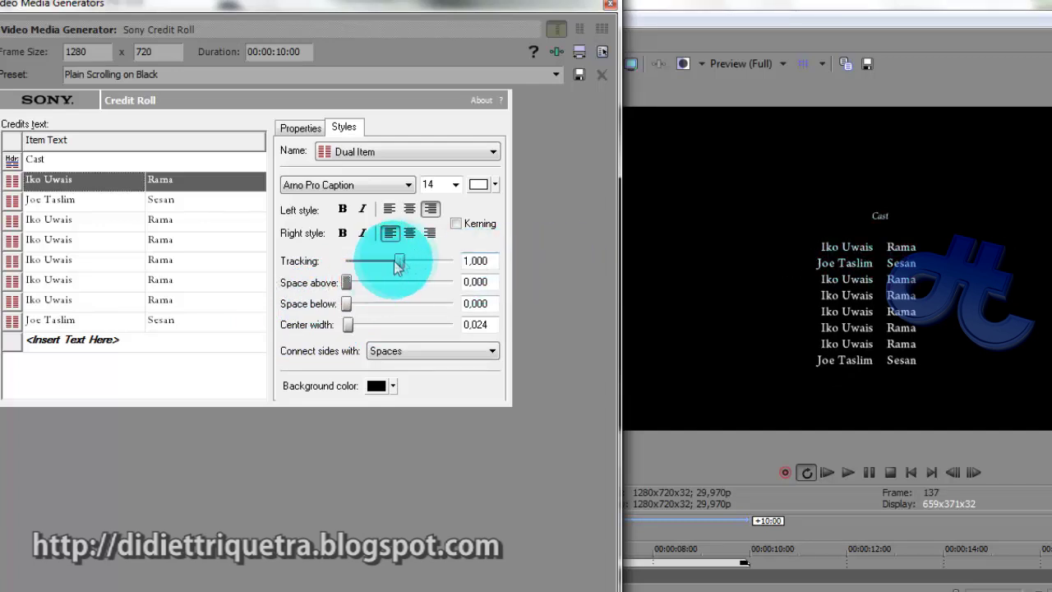
left_click_drag(422, 285, 396, 274)
double_click(396, 274)
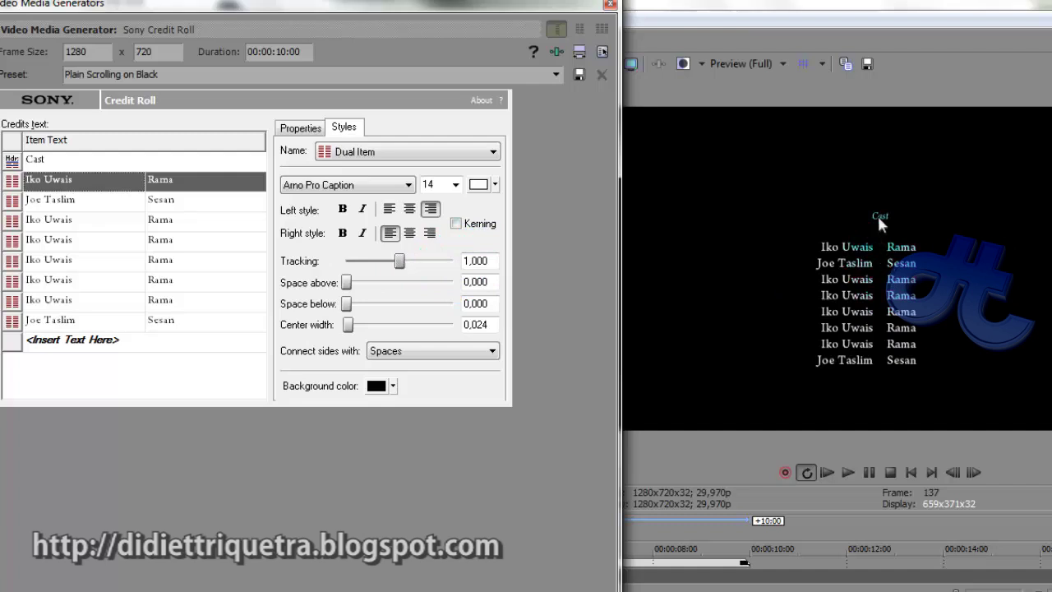
Review earlier credits in the reference ending-credit video in VLC, then close it
left_click(576, 4)
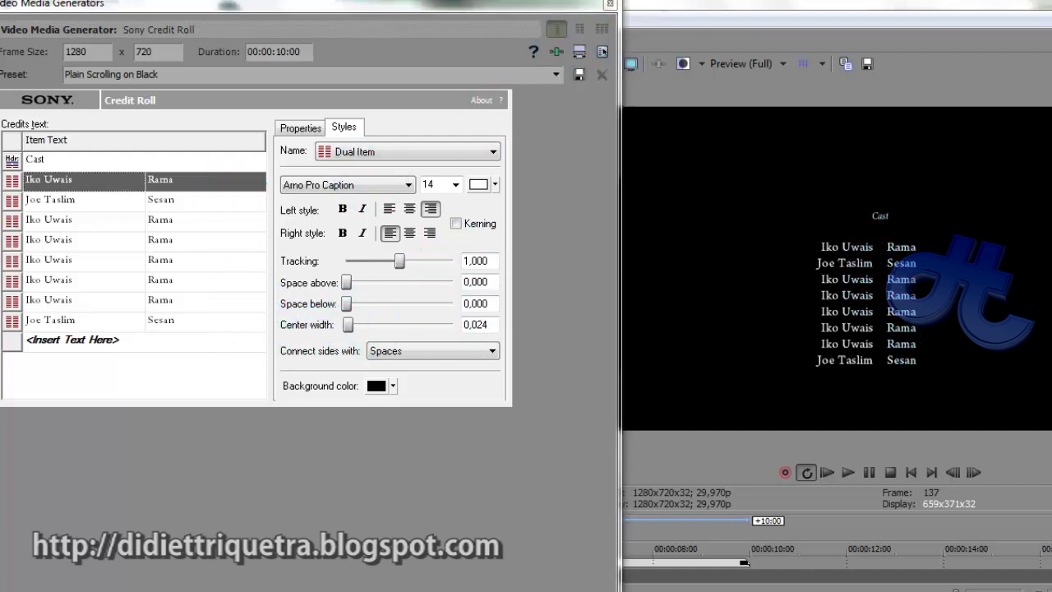
left_click_drag(550, 505, 515, 507)
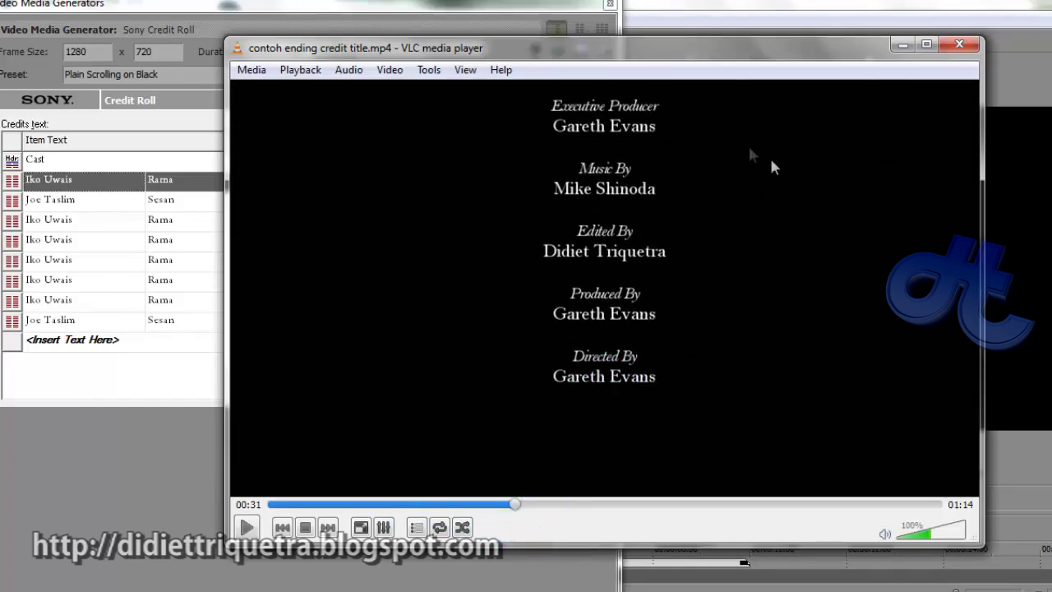
left_click(903, 44)
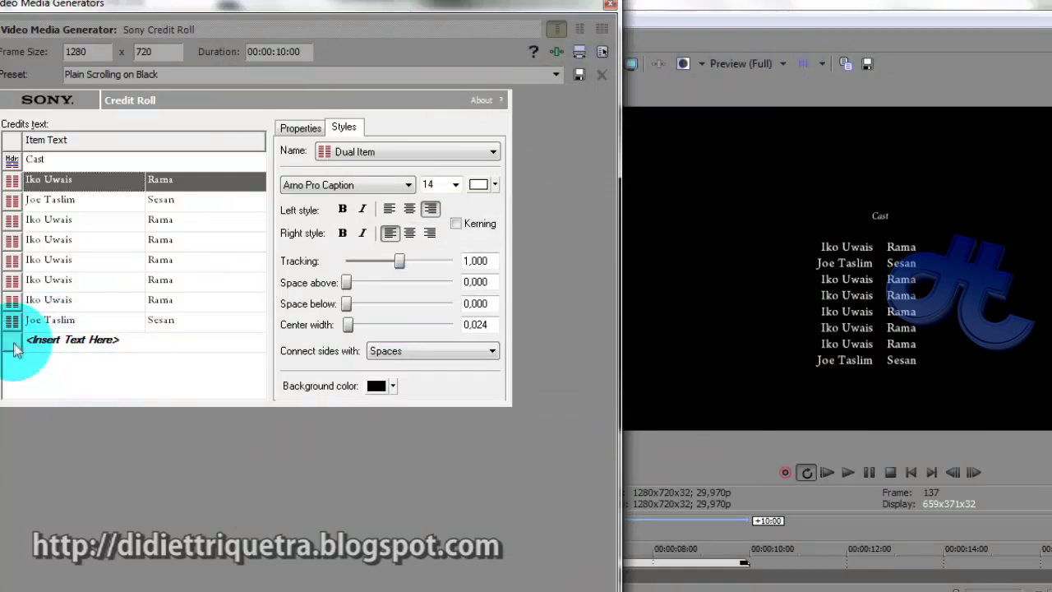
Add a blank Single Item row and a second Single Item row reading 'Music By'
left_click(12, 349)
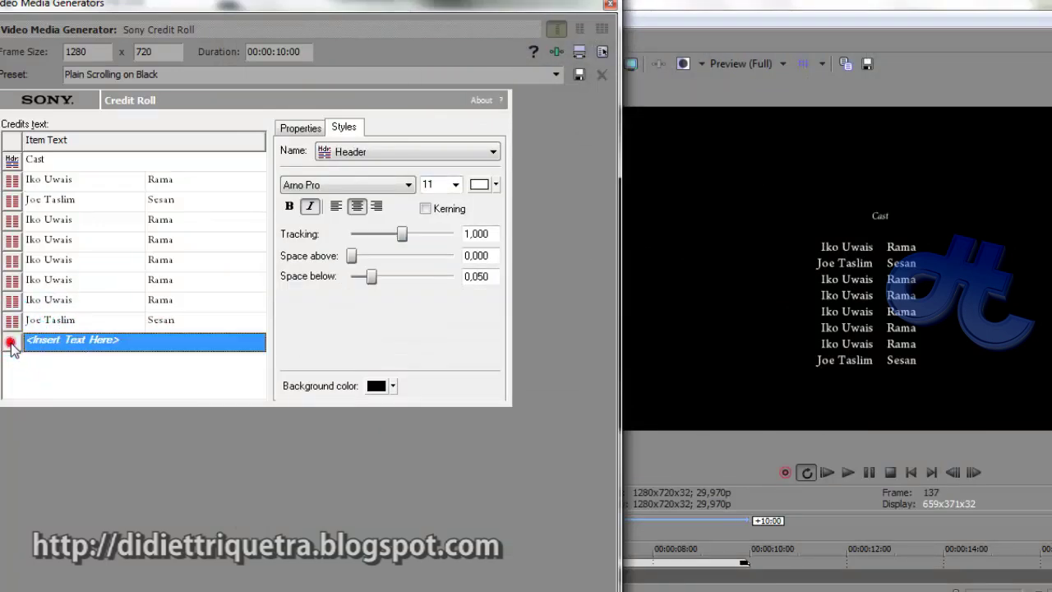
left_click(55, 343)
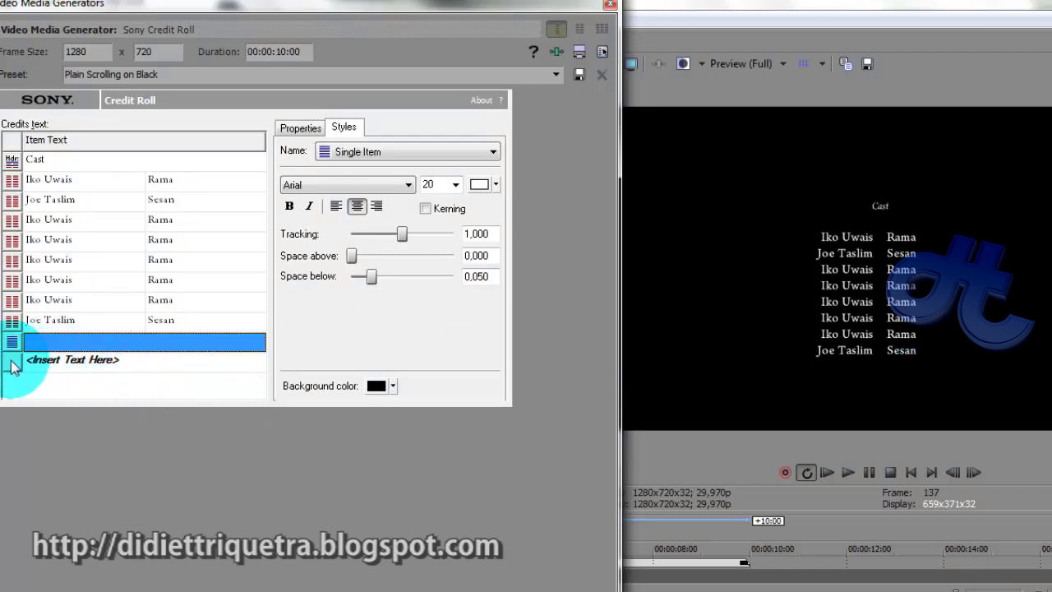
left_click(12, 362)
left_click(58, 362)
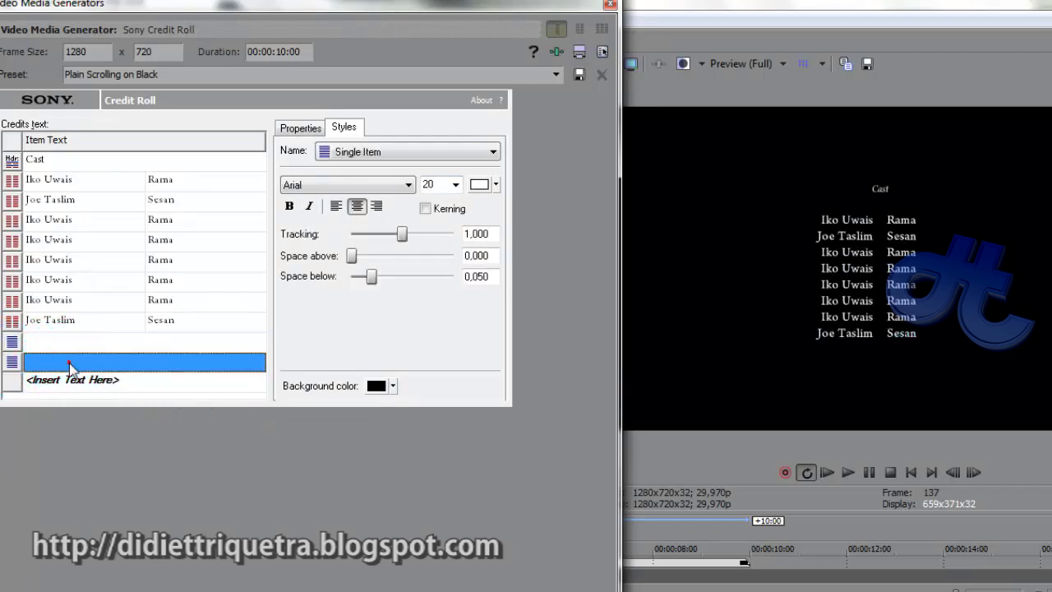
left_click(69, 362)
type("Music By")
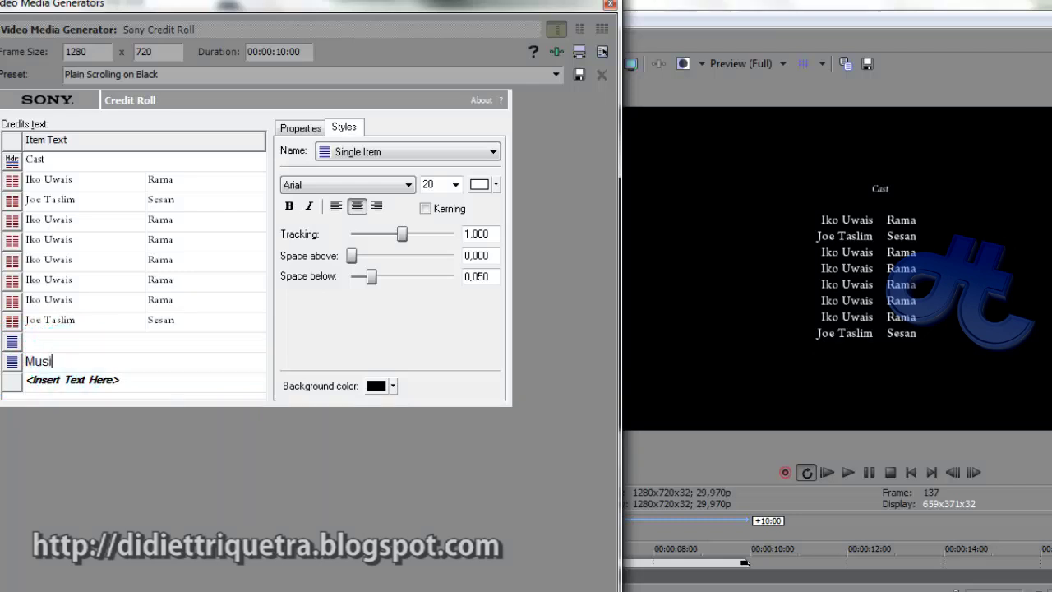
left_click(79, 362)
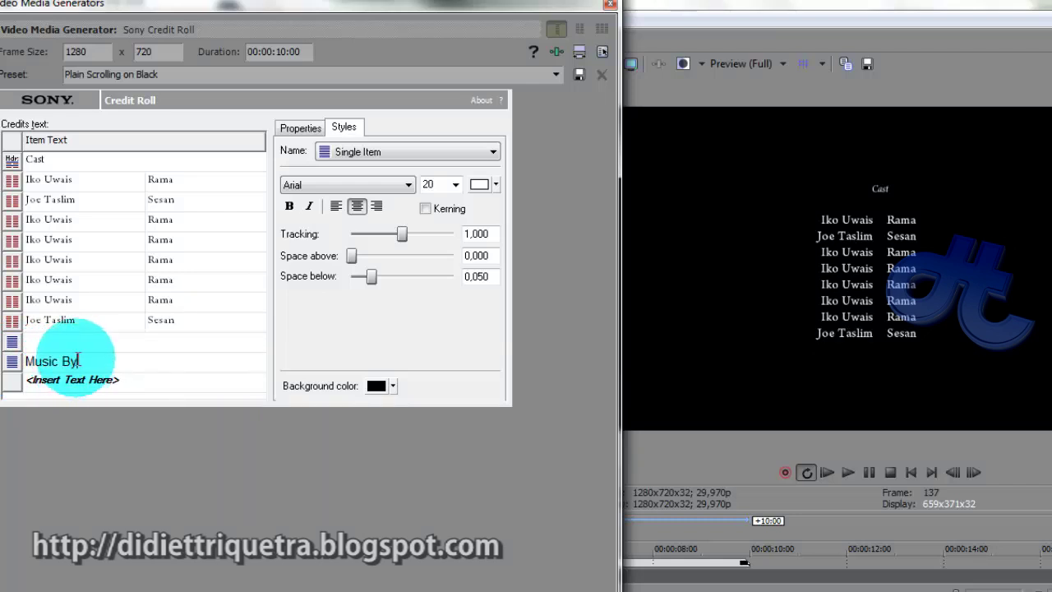
left_click(105, 378)
Style the Music By line in Arno Pro size 11 italic, and add a row below it
left_click(115, 362)
left_click(898, 423)
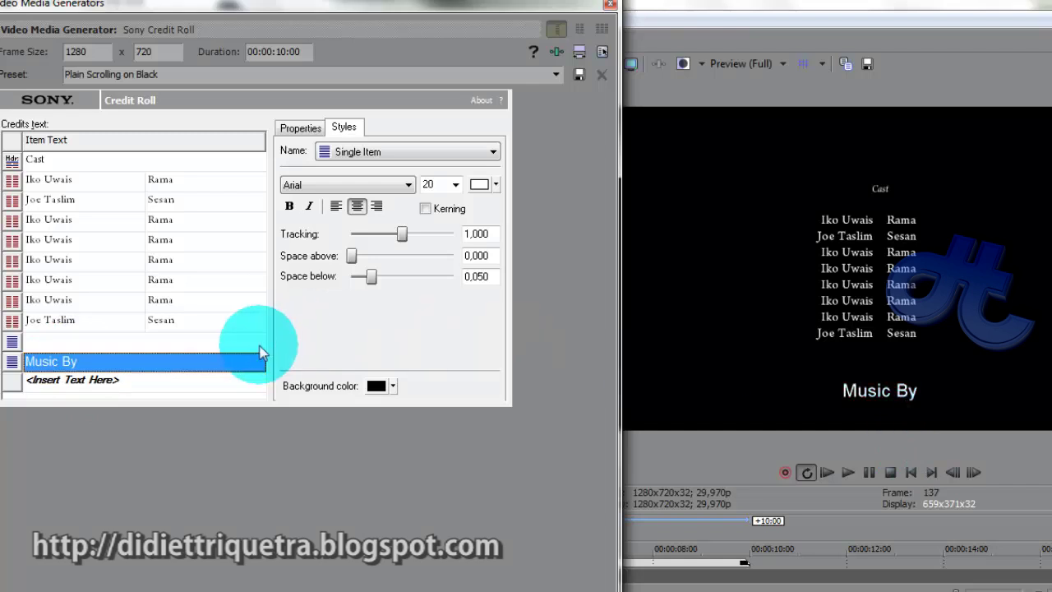
left_click(403, 184)
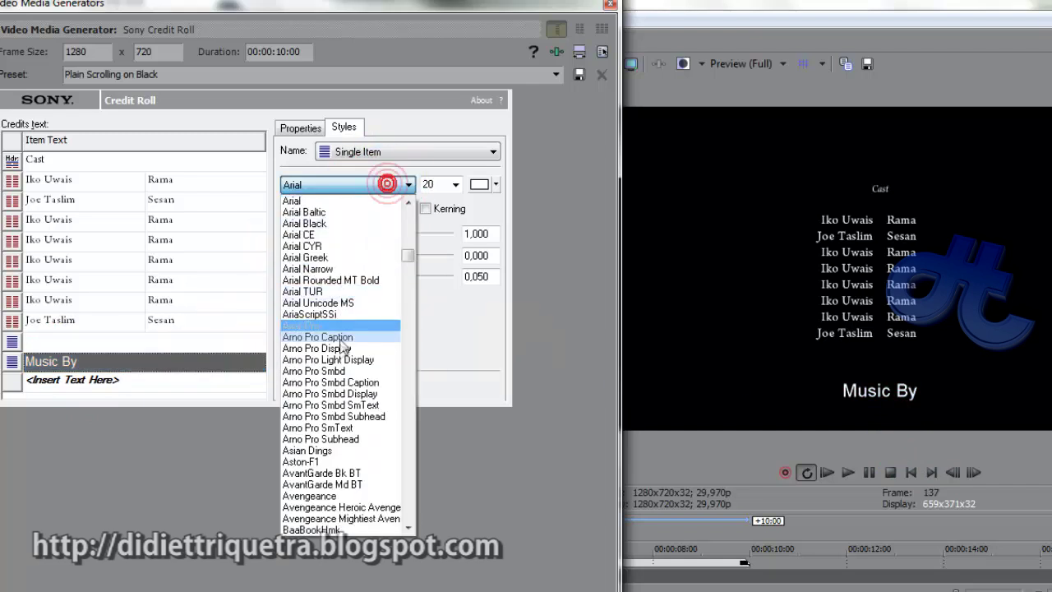
left_click(346, 327)
double_click(445, 184)
type("16")
double_click(445, 184)
type("11")
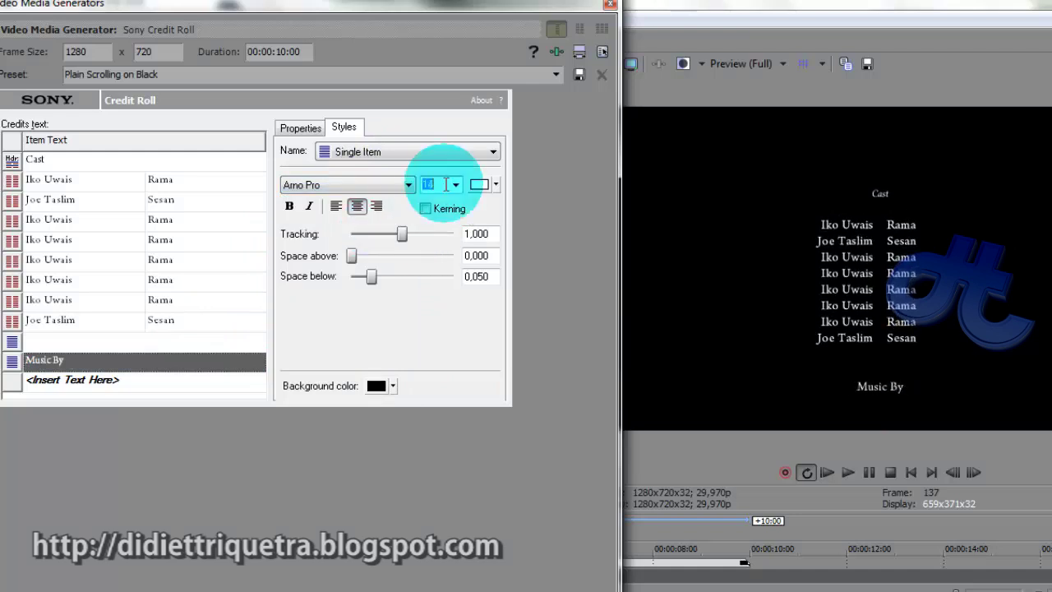
left_click(309, 206)
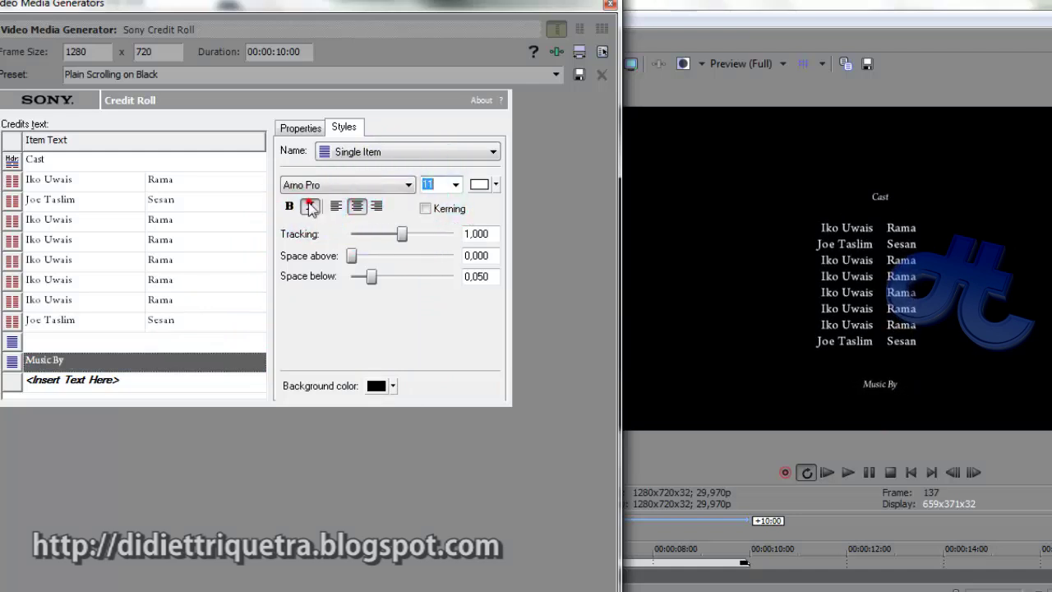
left_click(9, 382)
left_click(11, 382)
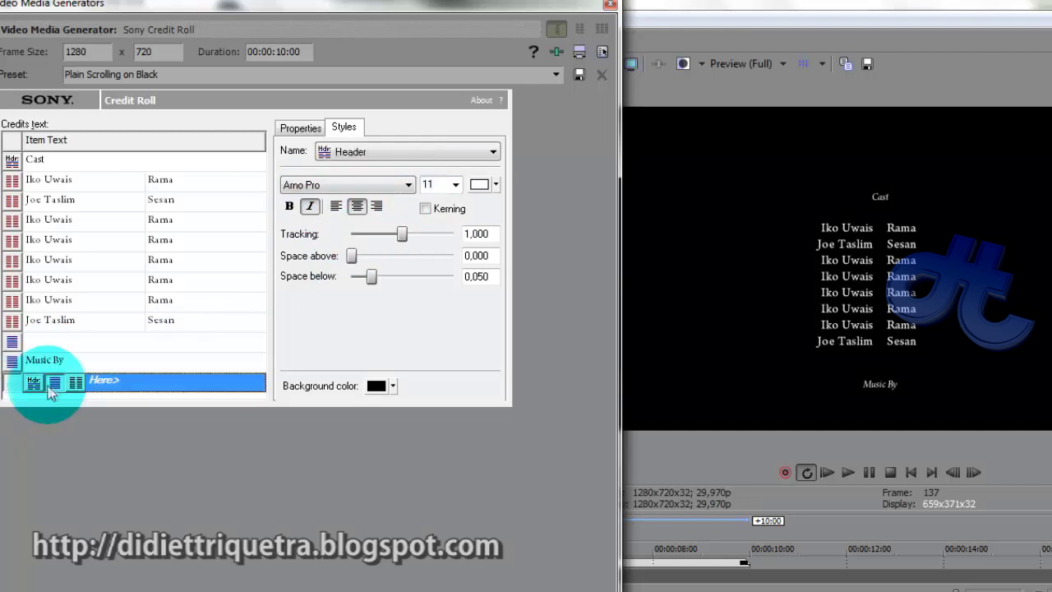
Add a Single Item row with the composer's name and set its Space below to 0,000
left_click(57, 385)
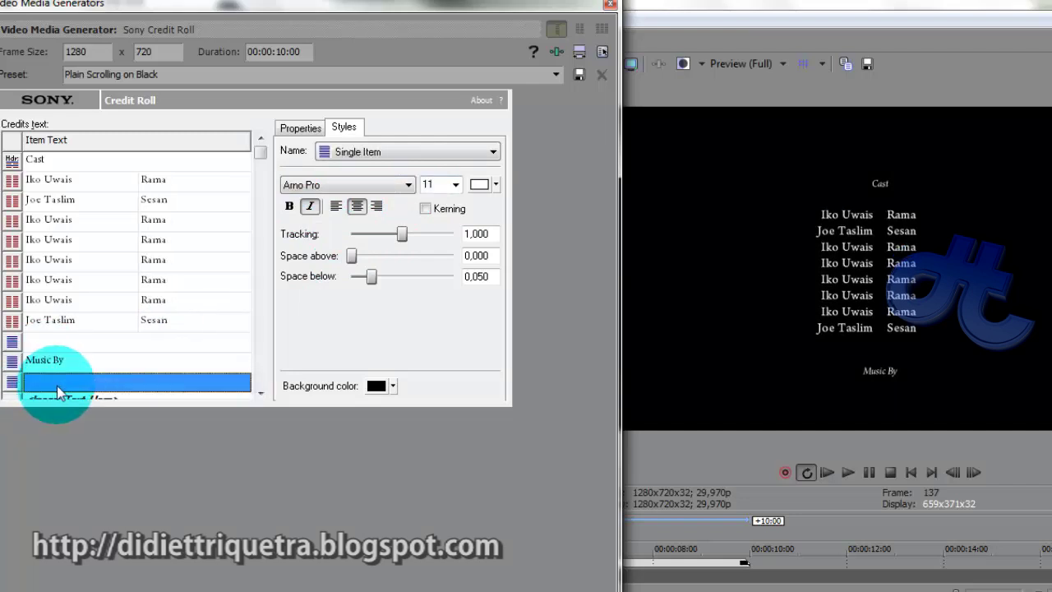
left_click(98, 378)
type("Mike Shinoda")
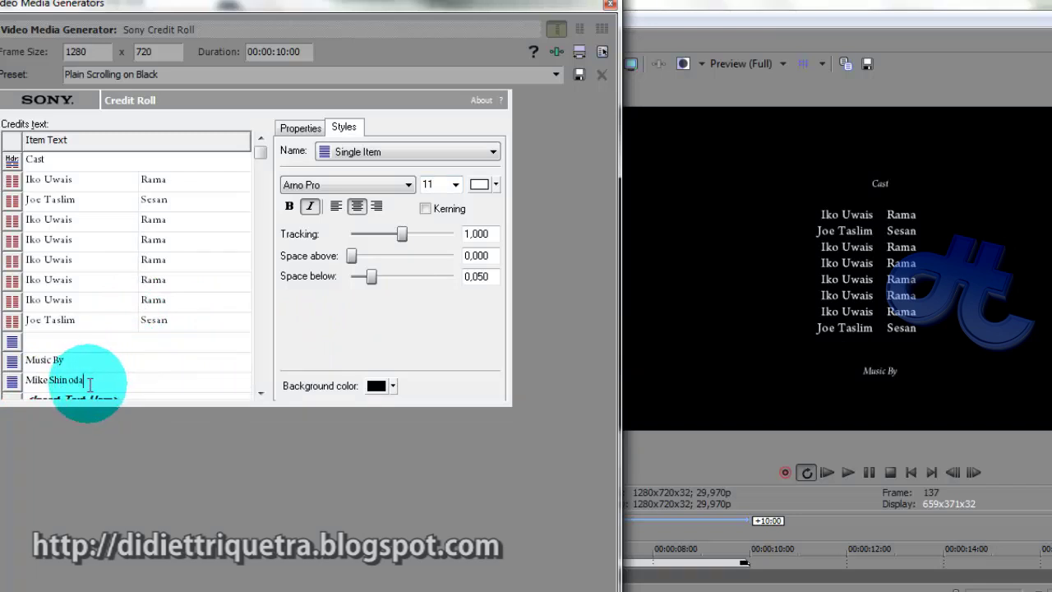
key("Return")
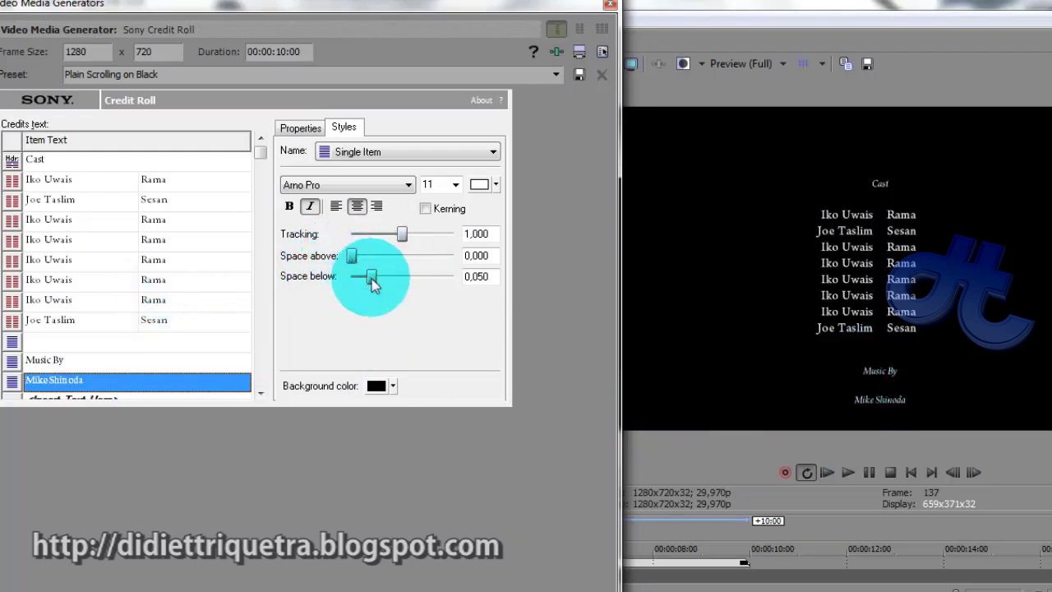
left_click_drag(373, 282, 351, 280)
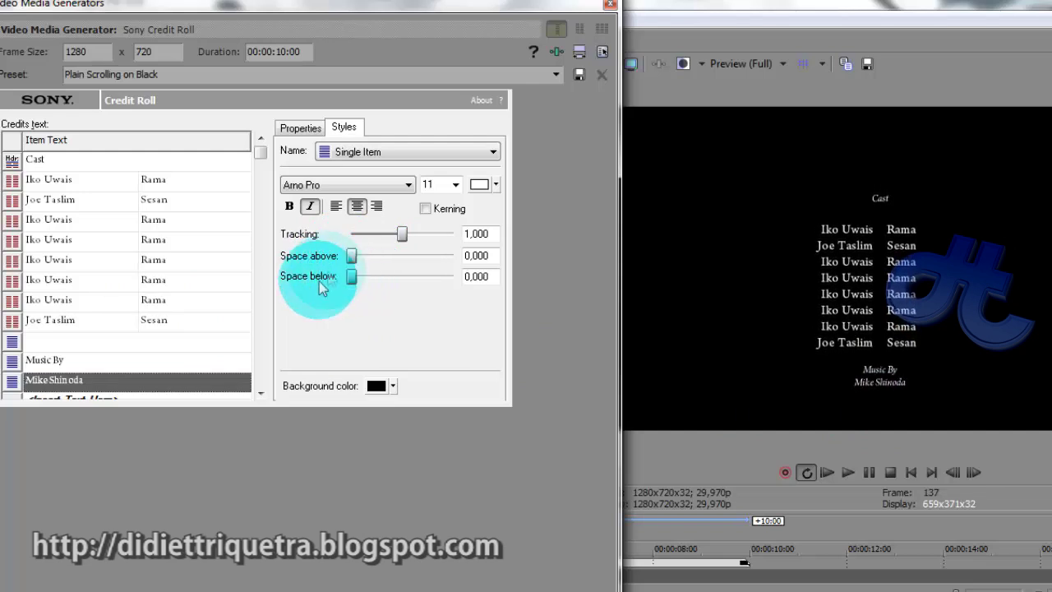
left_click(220, 385)
Keep the name line in Arno Pro at size 11, then reselect the Music By row
left_click(359, 186)
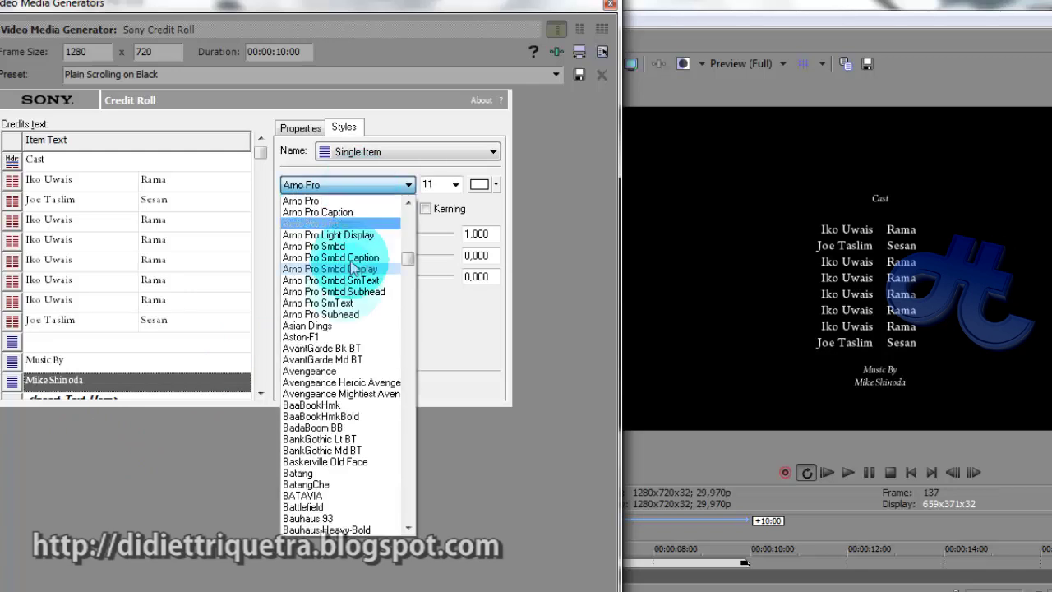
left_click(436, 184)
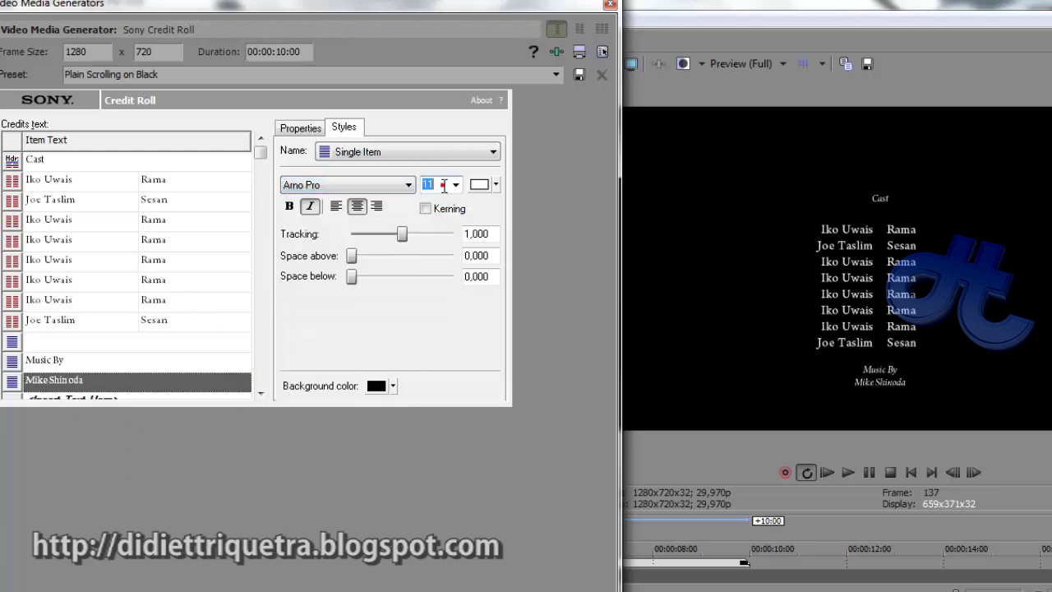
double_click(443, 186)
scroll(444, 186, "down", 4)
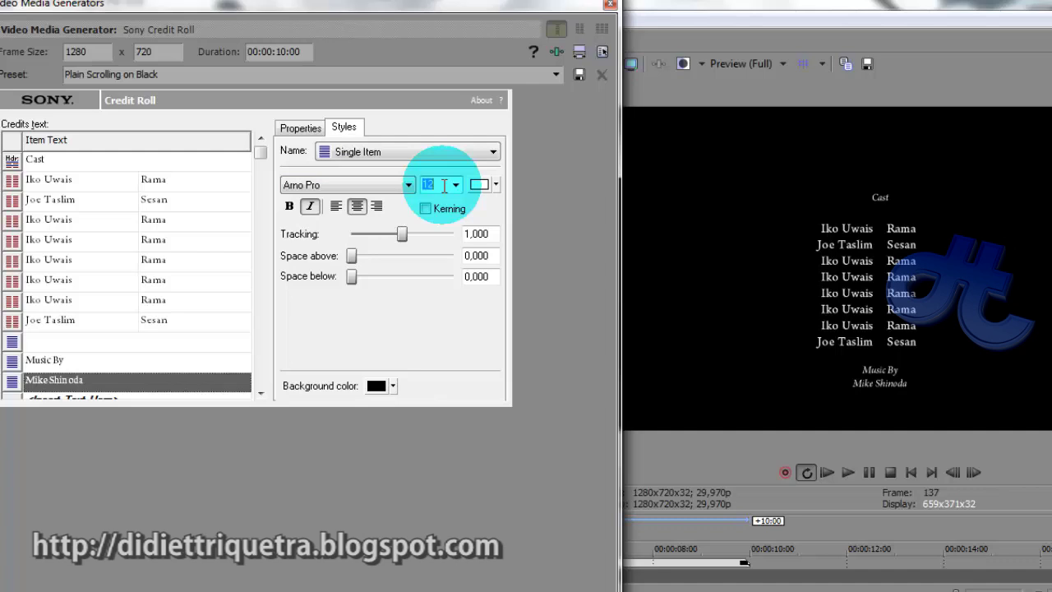
scroll(444, 185, "up", 1)
left_click(12, 382)
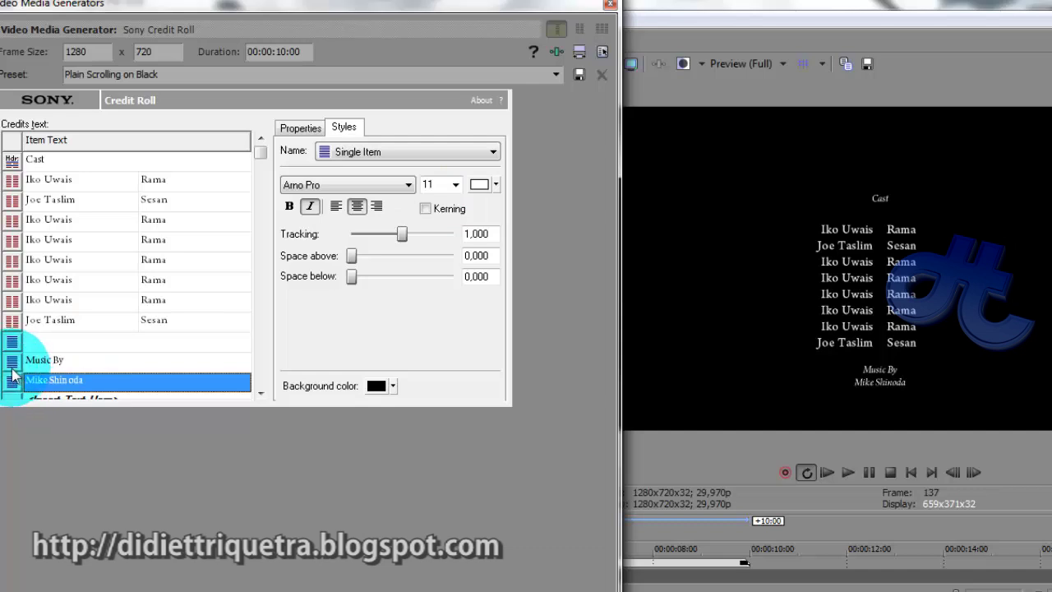
left_click(12, 362)
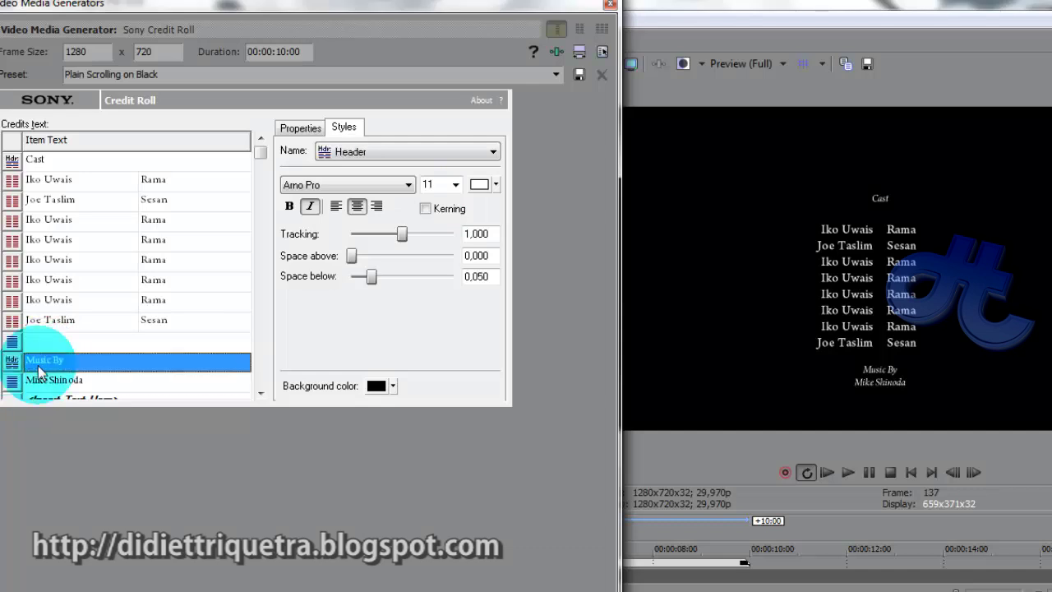
Turn Music By into a Header row with zero space below
left_click(12, 382)
left_click(11, 383)
left_click(49, 359)
mouse_move(351, 276)
left_mouse_down()
mouse_move(372, 276)
mouse_move(352, 285)
left_mouse_up()
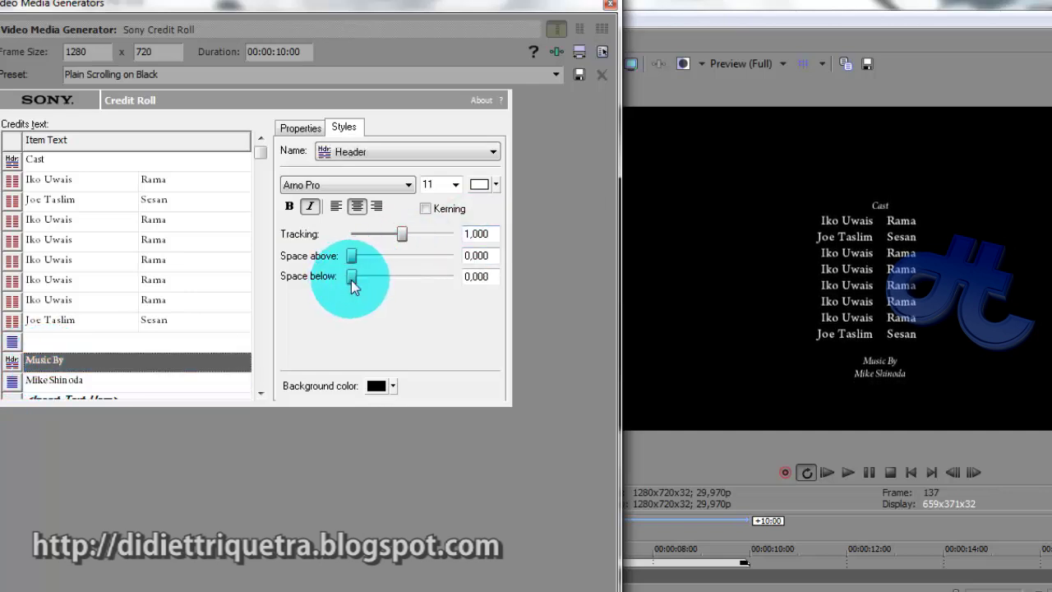
Set the Mike Shinoda line to size 16 and switch off Italic
left_click(78, 379)
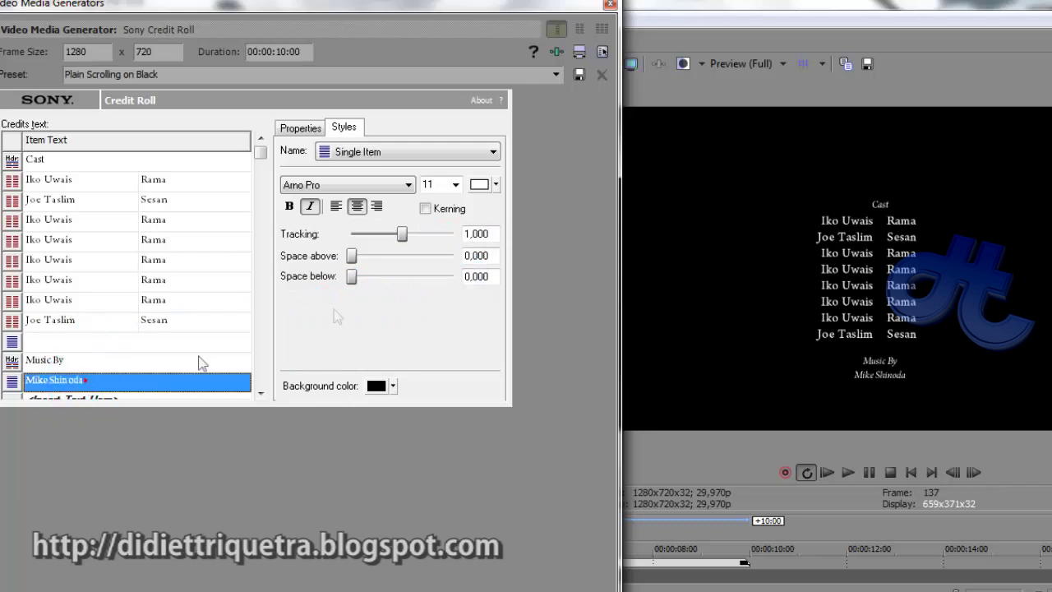
left_click(440, 185)
scroll(440, 186, "down", 3)
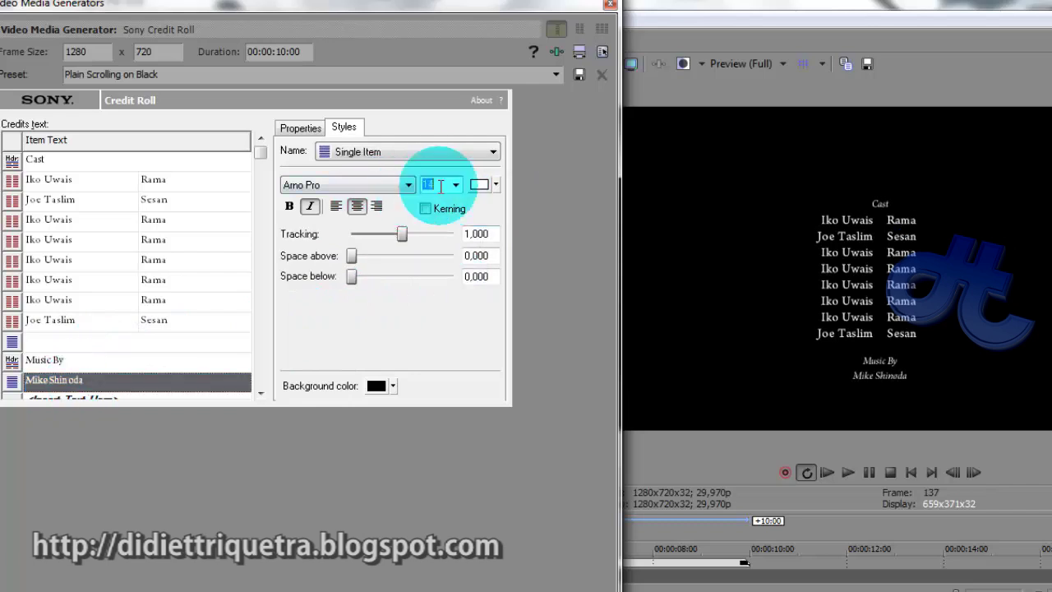
left_click(311, 207)
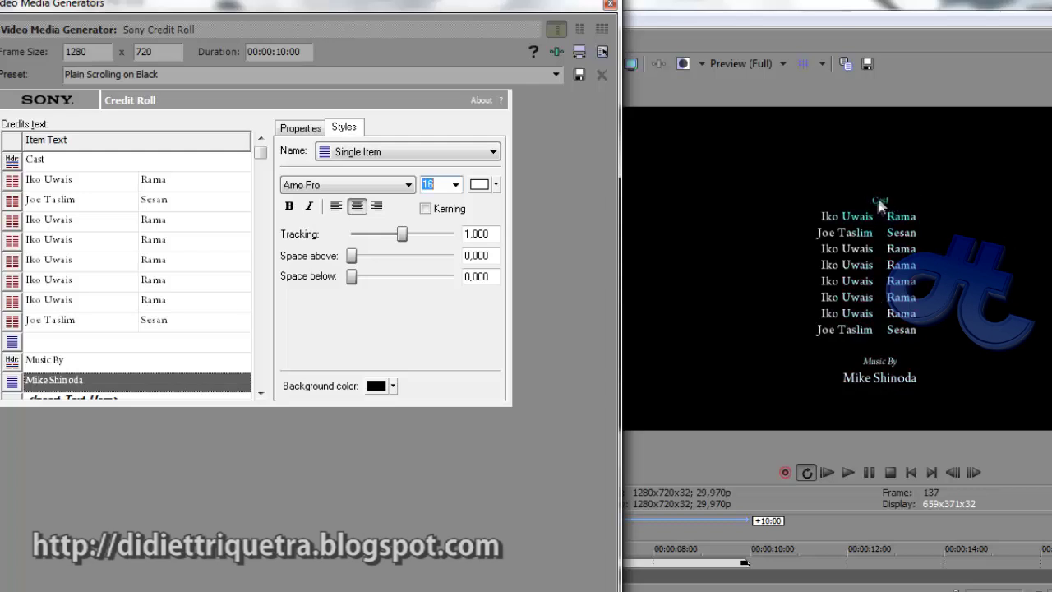
Insert an empty row above the Iko Uwais line and close the Video Media Generator window
left_click(12, 161)
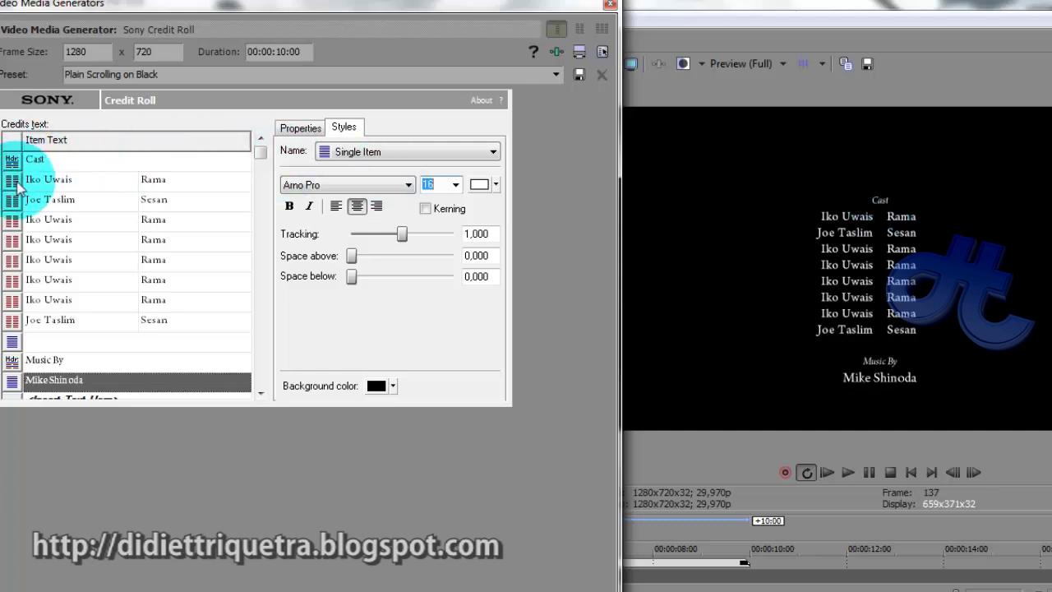
left_click(14, 180)
right_click(50, 179)
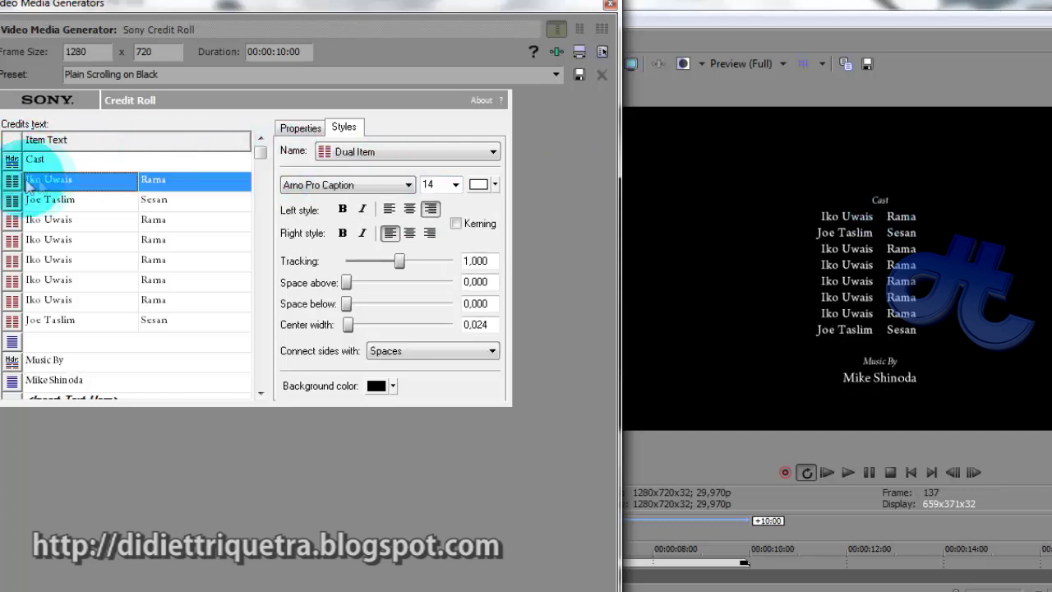
left_click(89, 190)
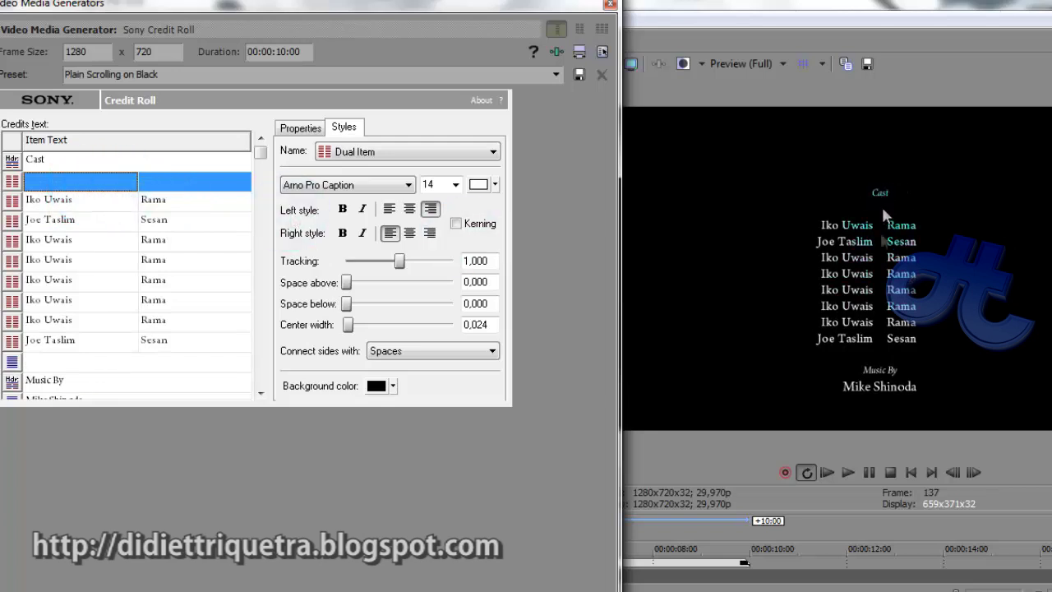
left_click(610, 5)
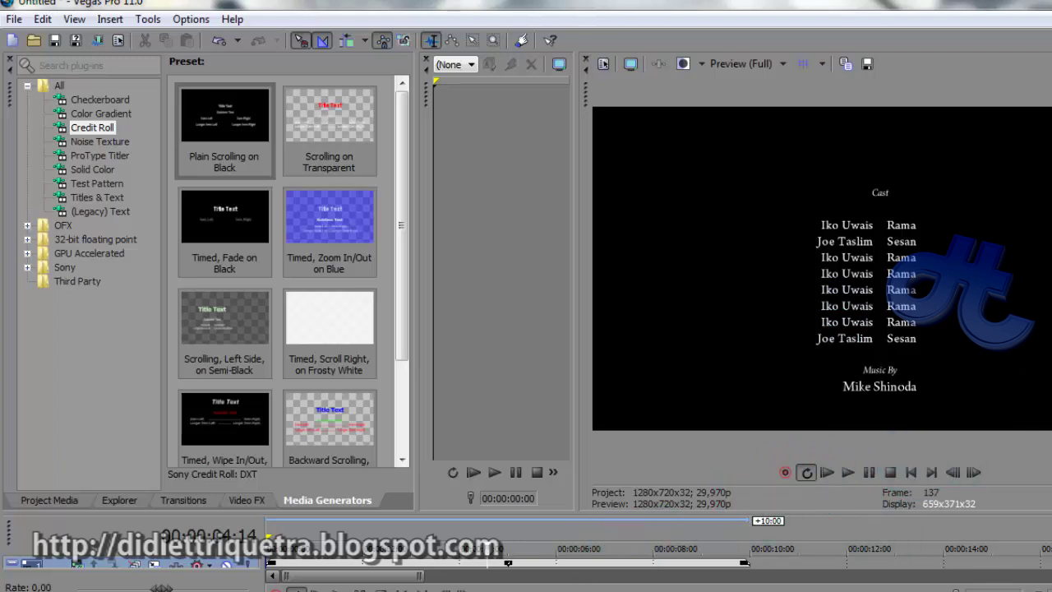
Enlarge the timeline tracks and briefly open and close the credit roll settings
left_click_drag(430, 515, 430, 480)
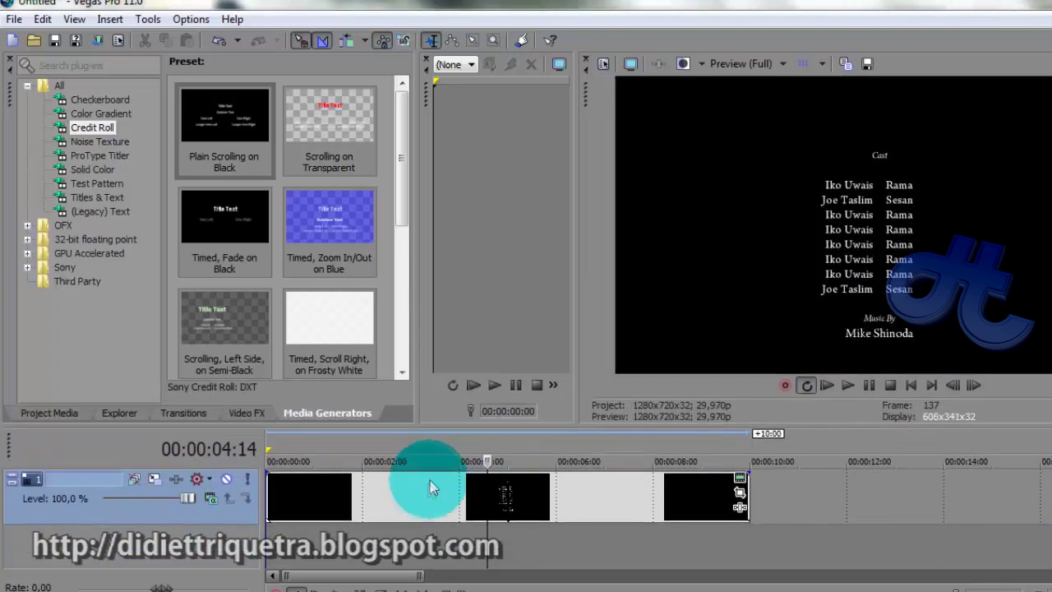
left_click(740, 478)
left_click_drag(440, 362, 342, 221)
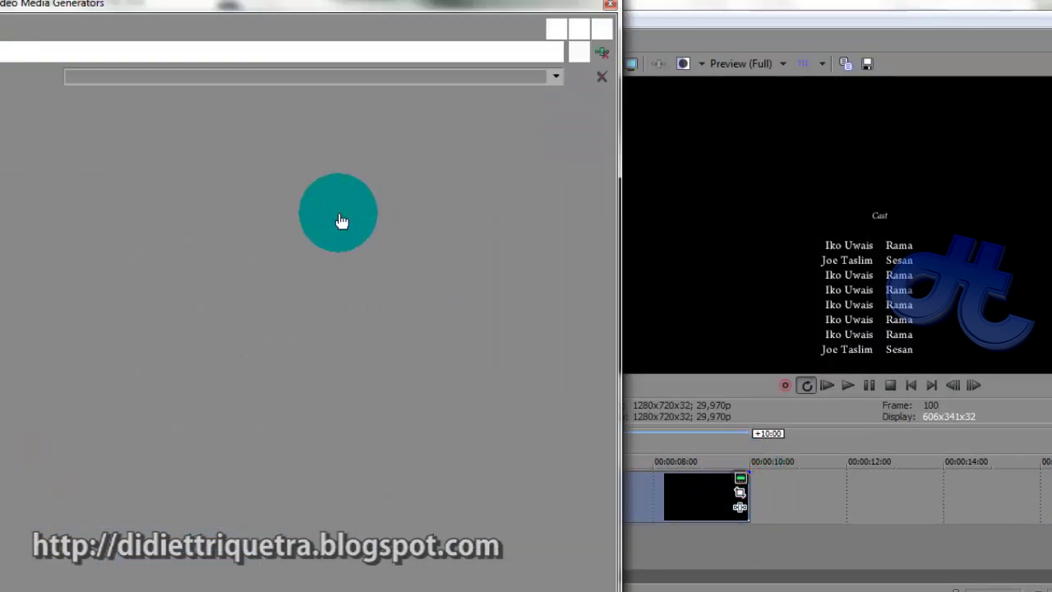
left_click(609, 5)
left_click(317, 437)
left_click(356, 582)
Play the credits from the start, stop at about 4 seconds, and reopen Sony Credit Roll
left_click(271, 451)
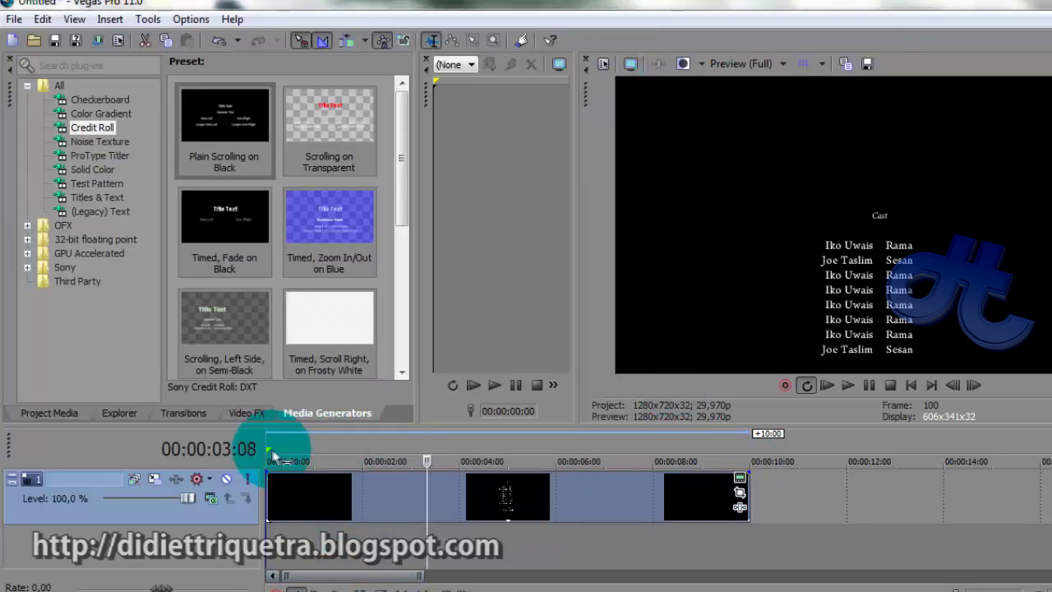
key("space")
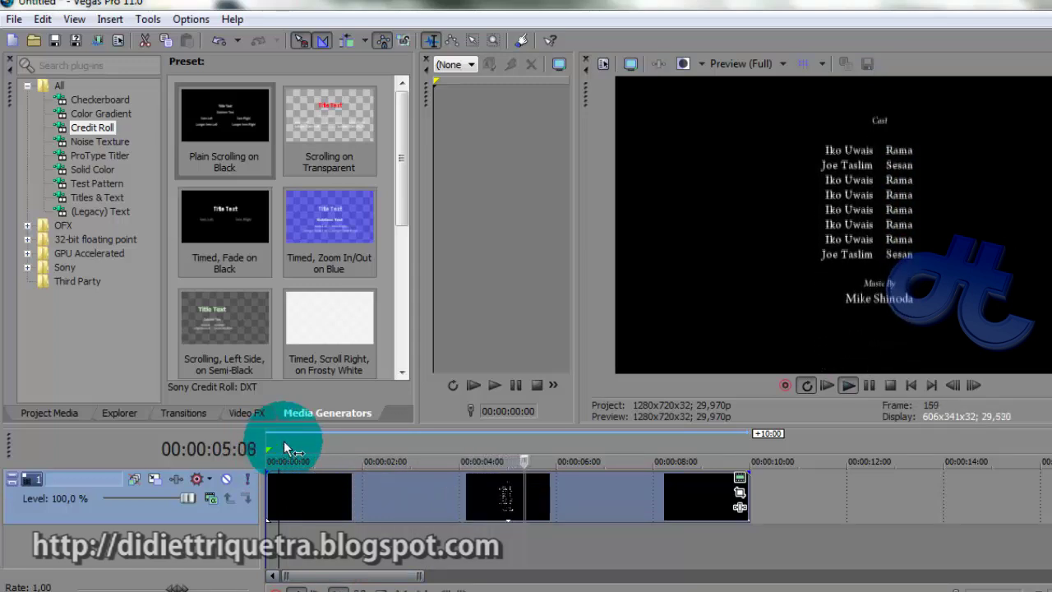
key("space")
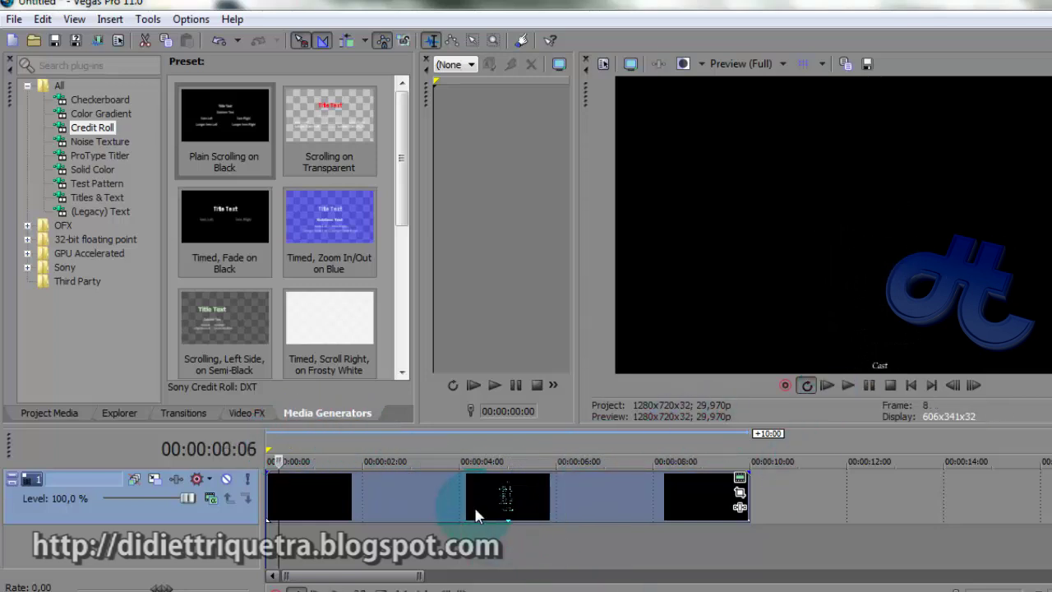
left_click(459, 498)
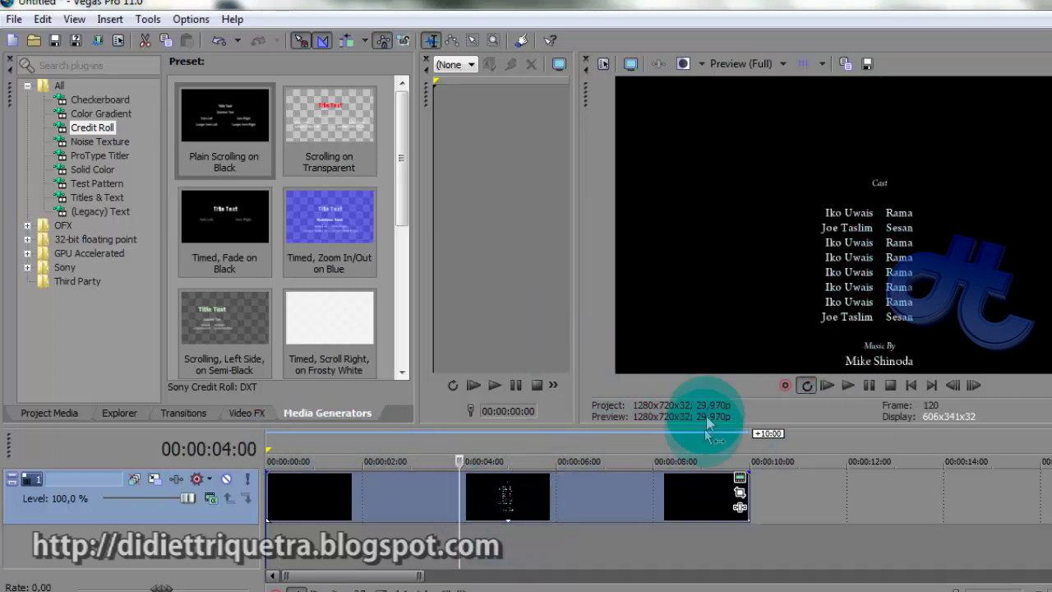
left_click(741, 482)
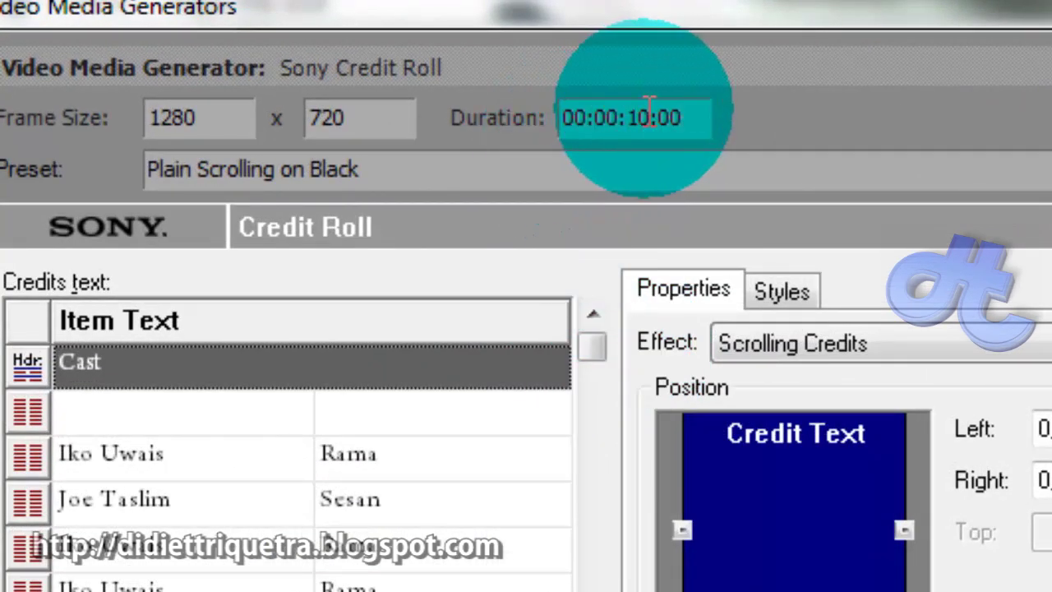
Change the credit roll Duration to 00:00:20:00 and close the dialog
left_click(647, 112)
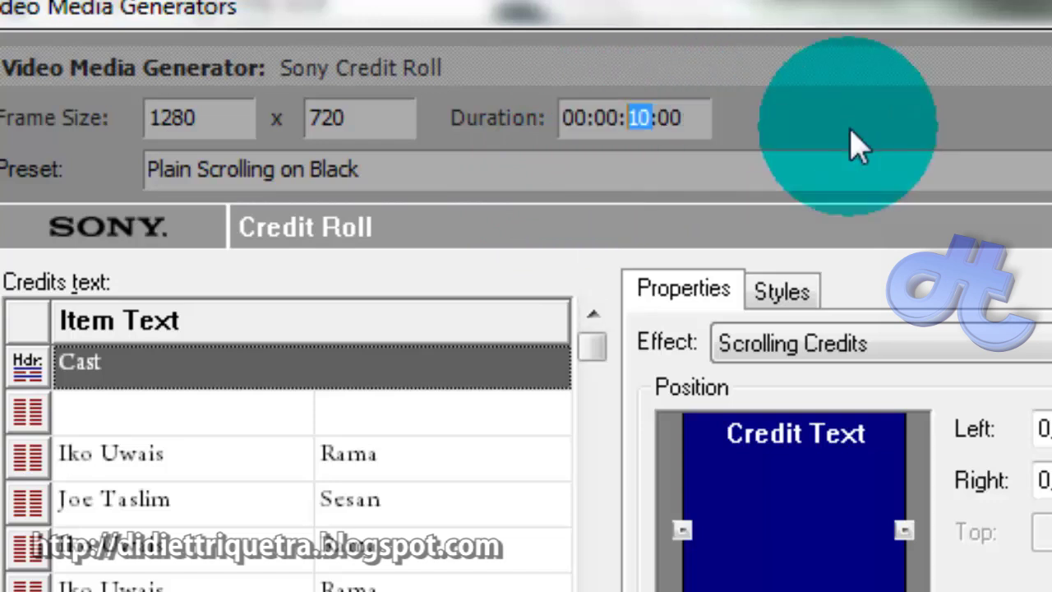
type("20")
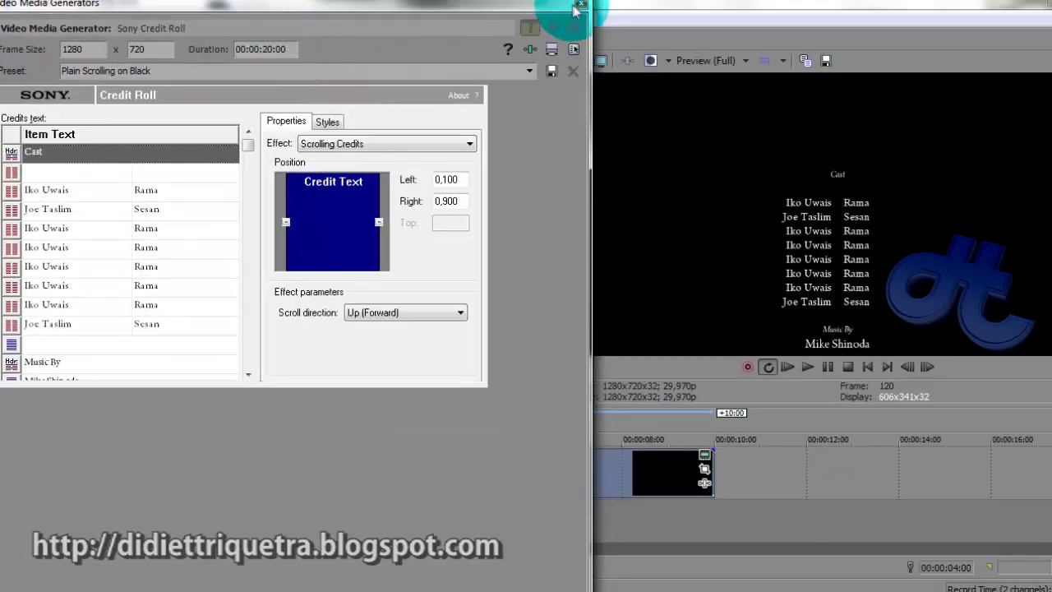
left_click(578, 7)
Play and scrub the slower credits, then reopen the Generated Media settings
left_click(278, 425)
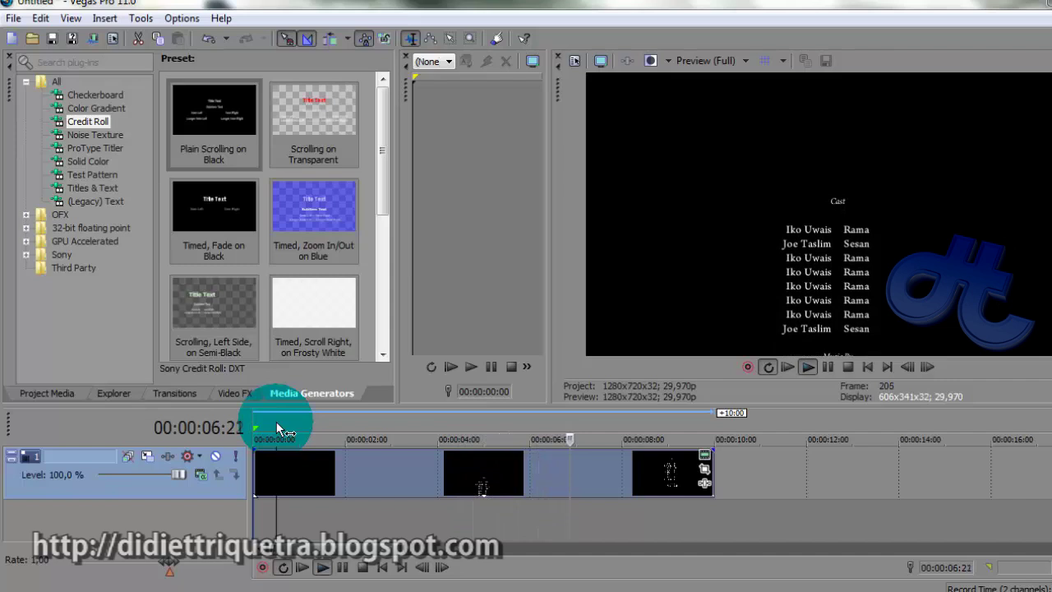
key("space")
left_click_drag(333, 471, 484, 482)
left_click(705, 454)
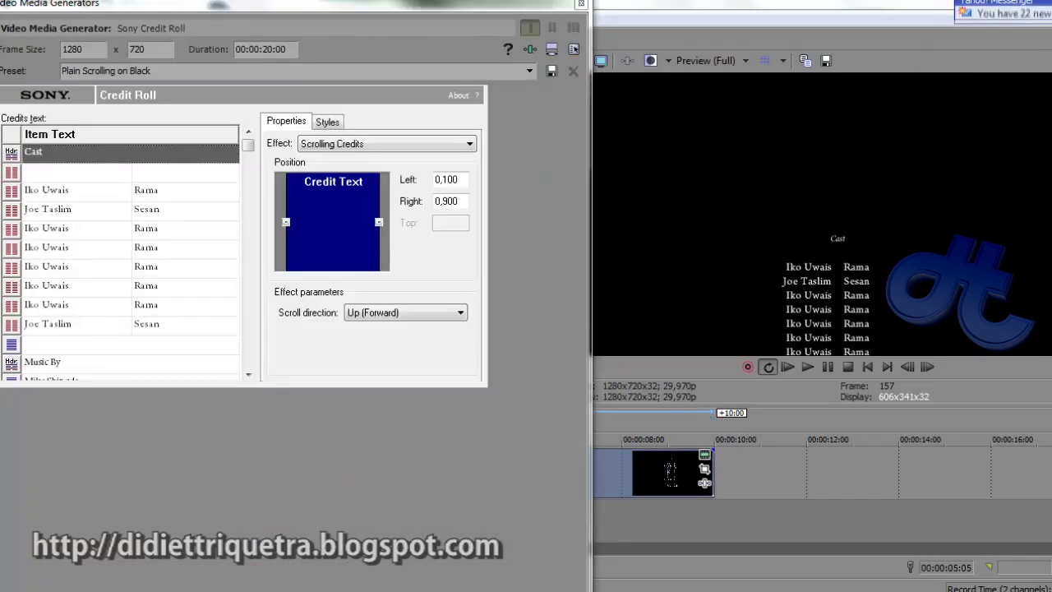
Set the Scroll direction to Down (Backward) and close the credit roll dialog
left_click(874, 50)
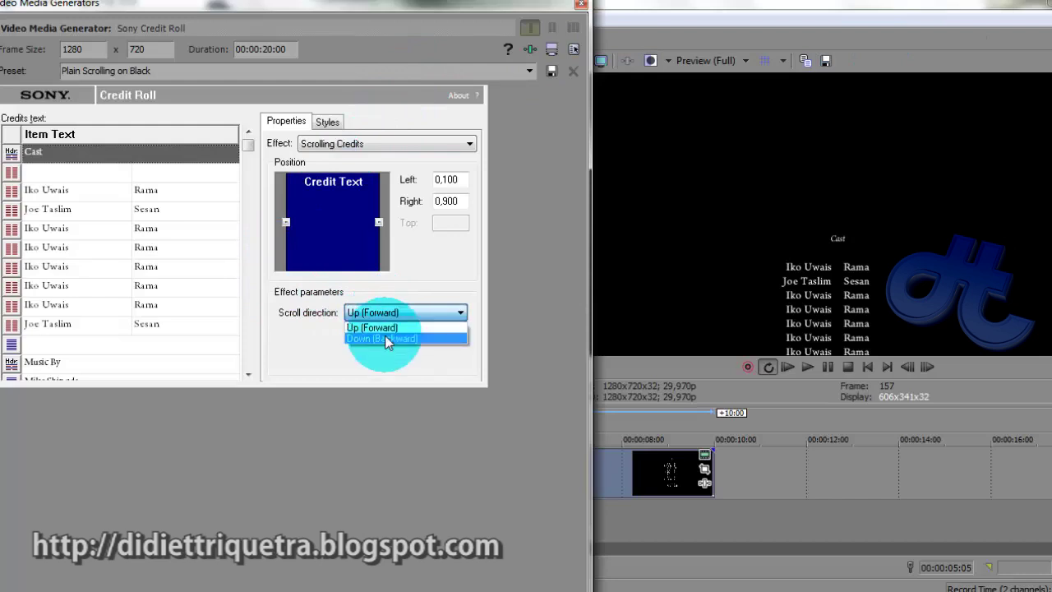
left_click(385, 338)
left_click(580, 6)
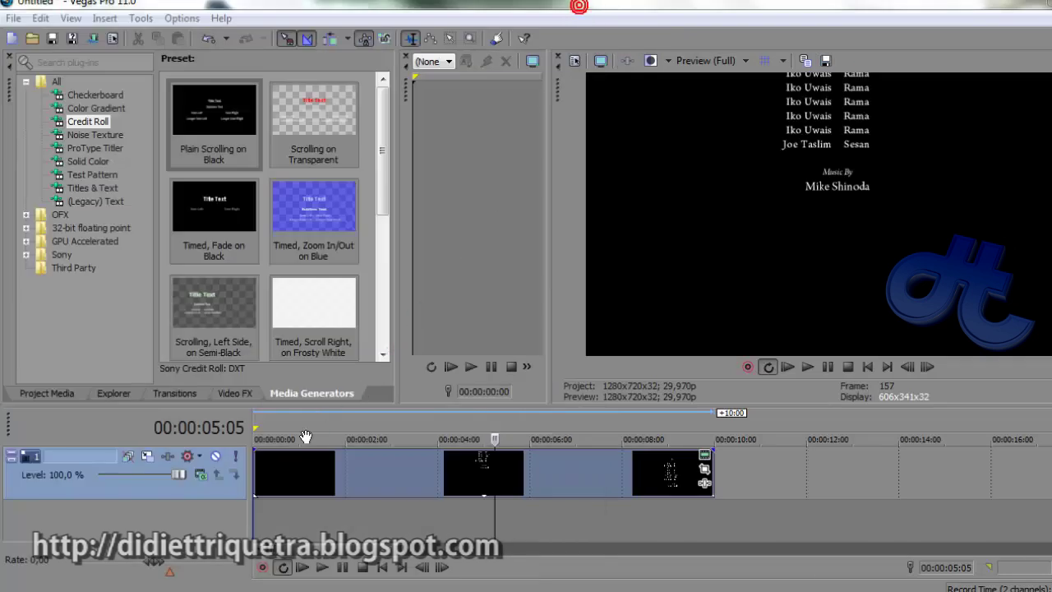
Preview the downward-scrolling credits, check the settings again, and deselect the credit clips
left_click(280, 433)
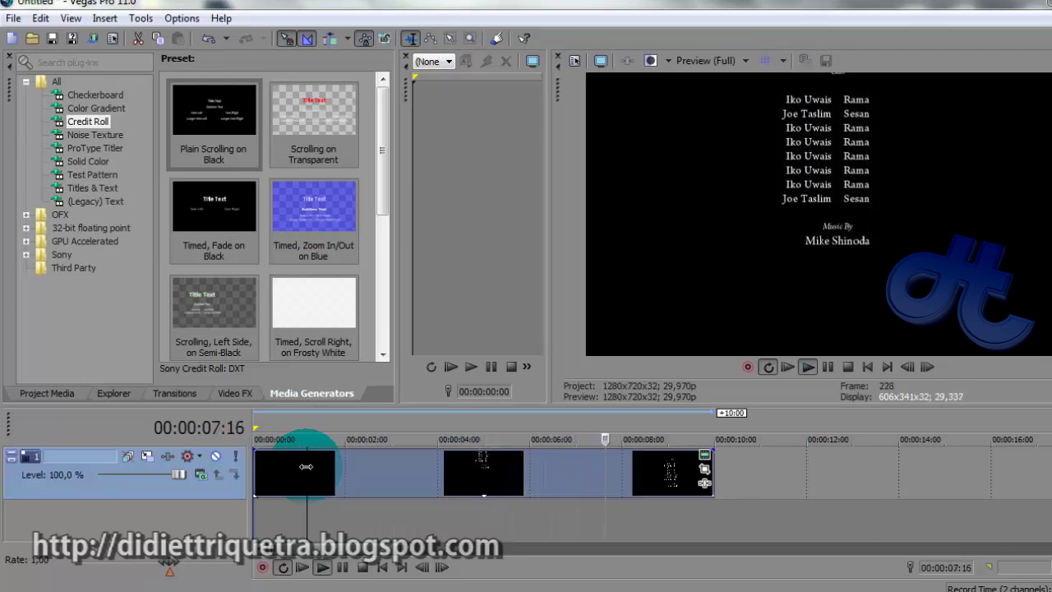
key("space")
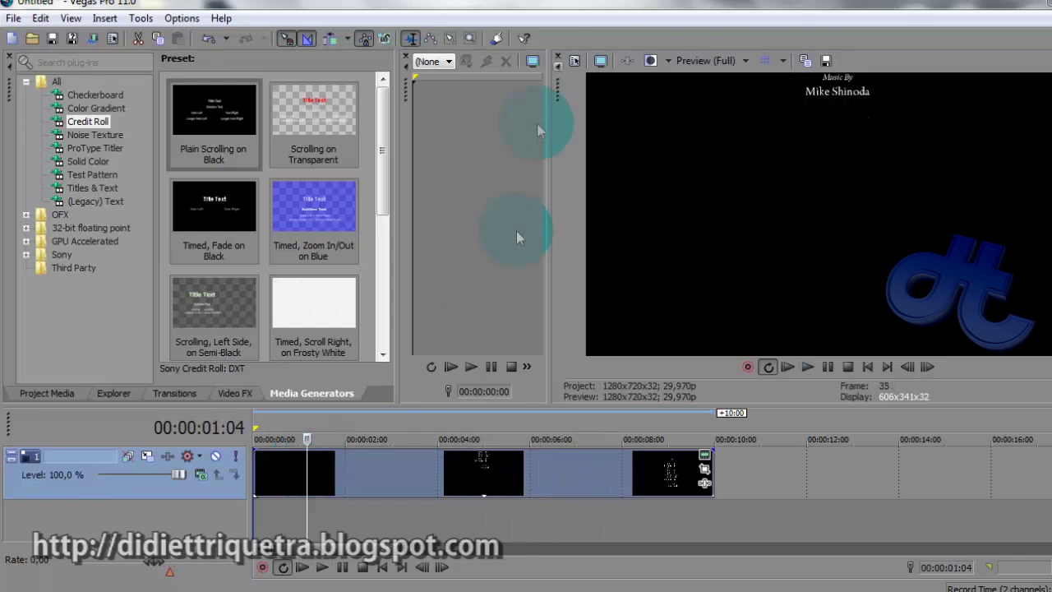
left_click(705, 457)
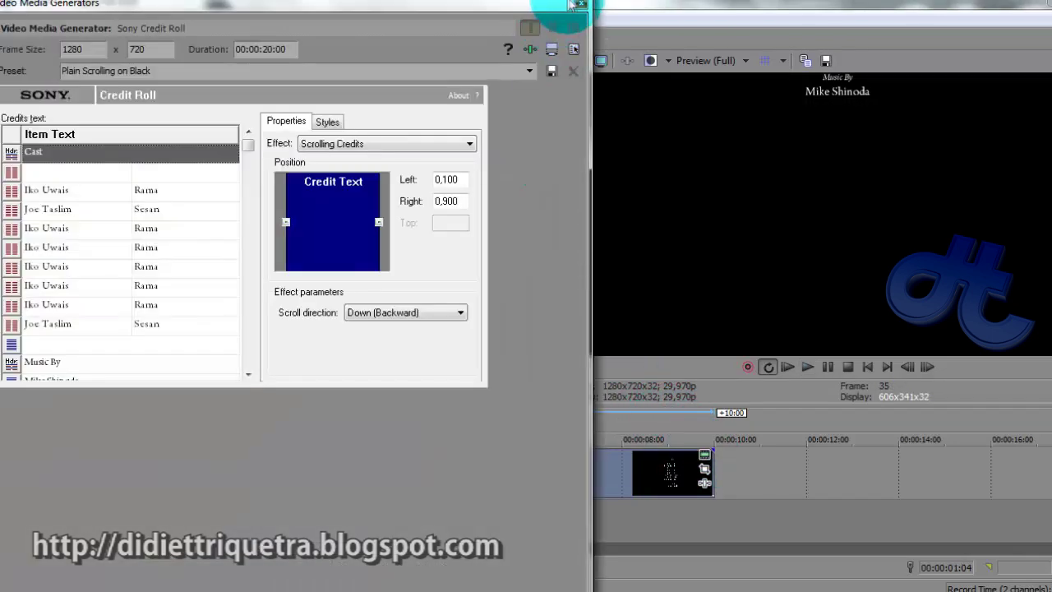
left_click(578, 7)
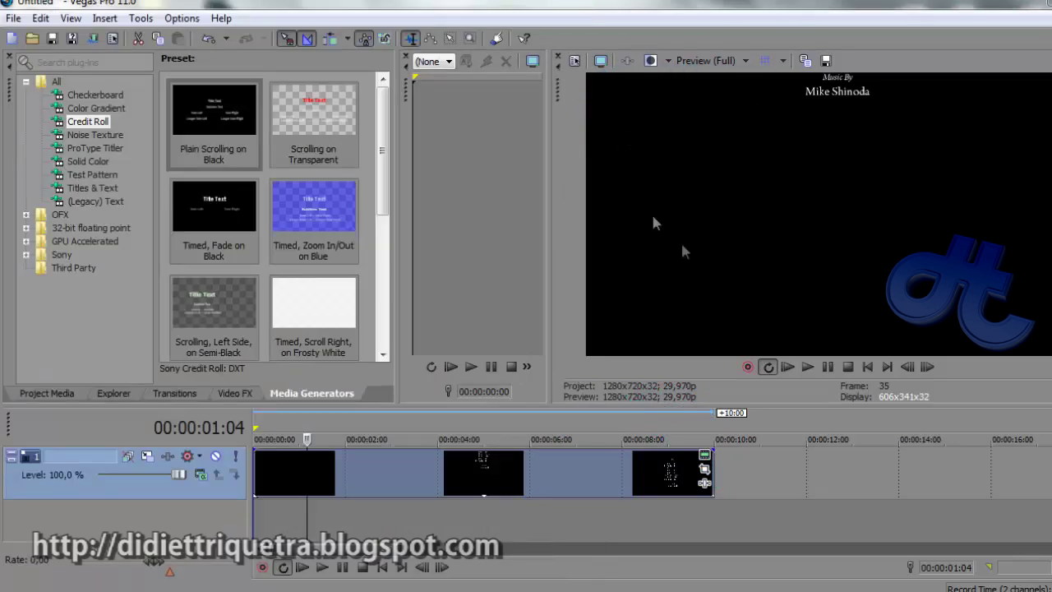
left_click(267, 520)
Insert a new empty video track at the top and move the playhead near the start
right_click(269, 520)
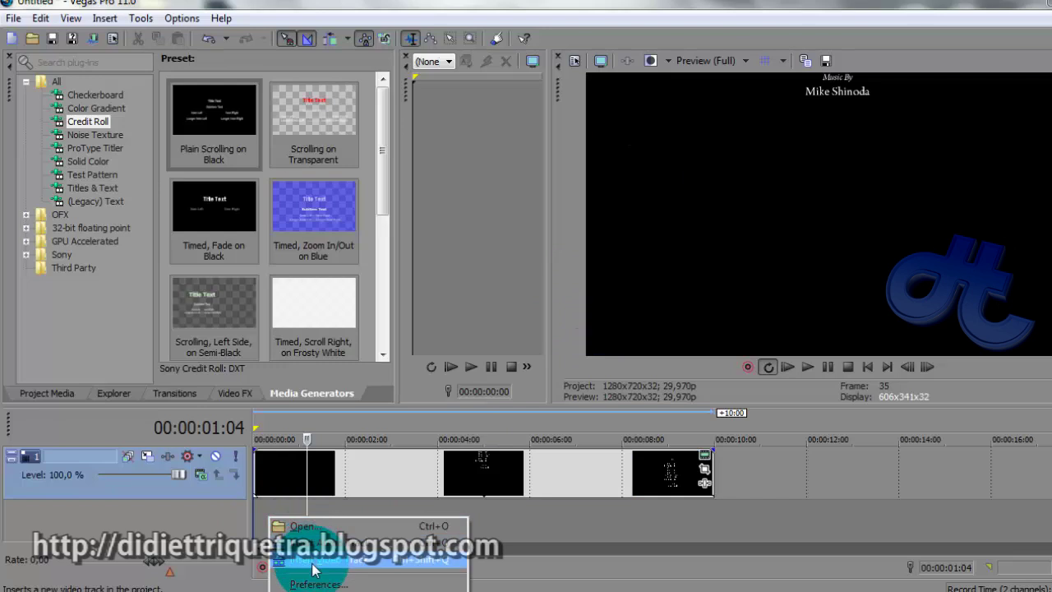
left_click(313, 564)
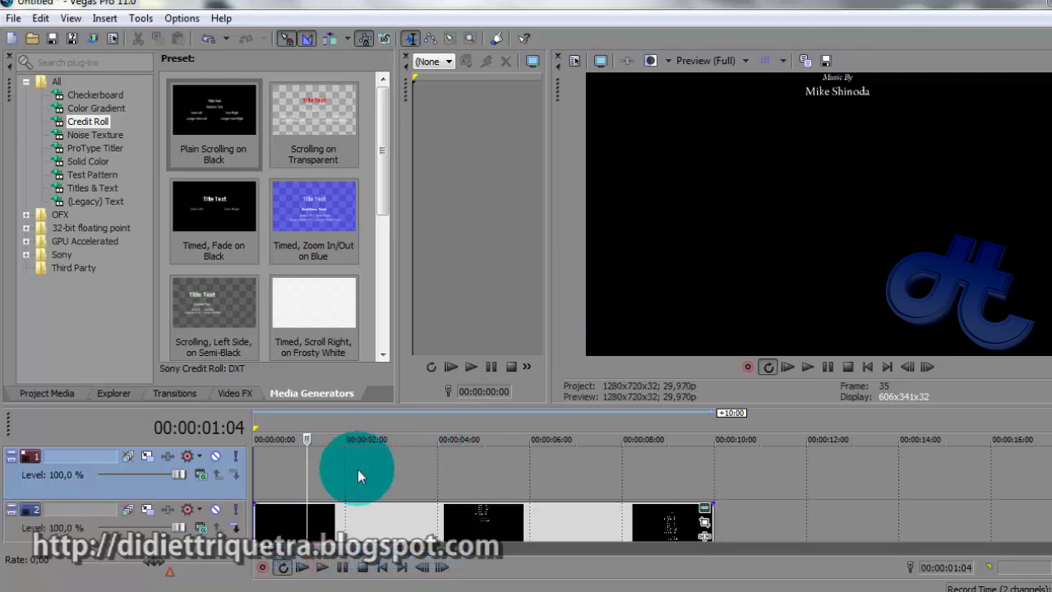
left_click(282, 467)
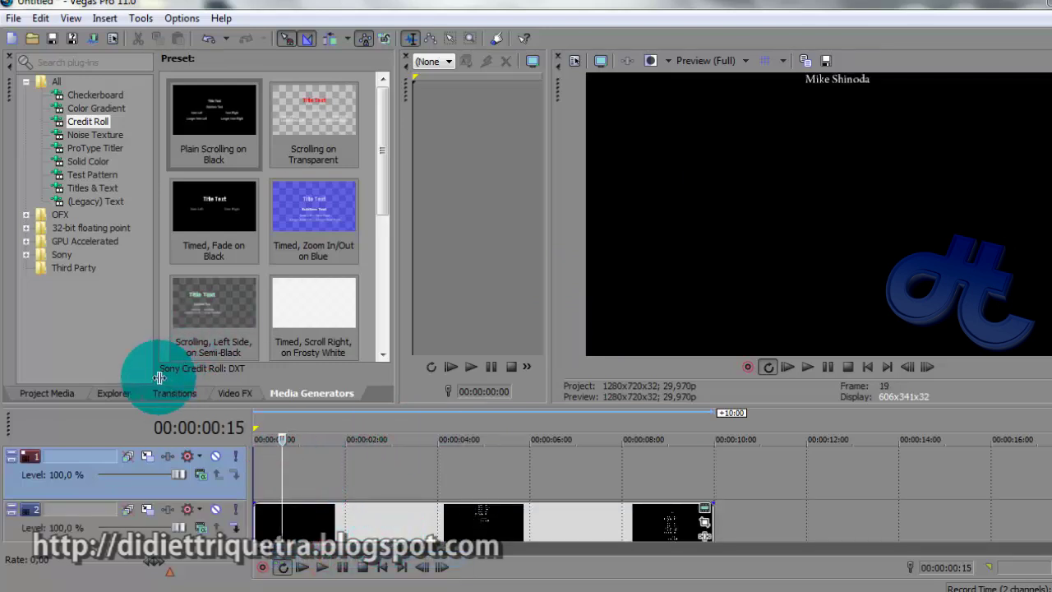
From the Explorer tab, place the Gori 3 photo on the new top track
left_click(115, 394)
left_click(247, 318)
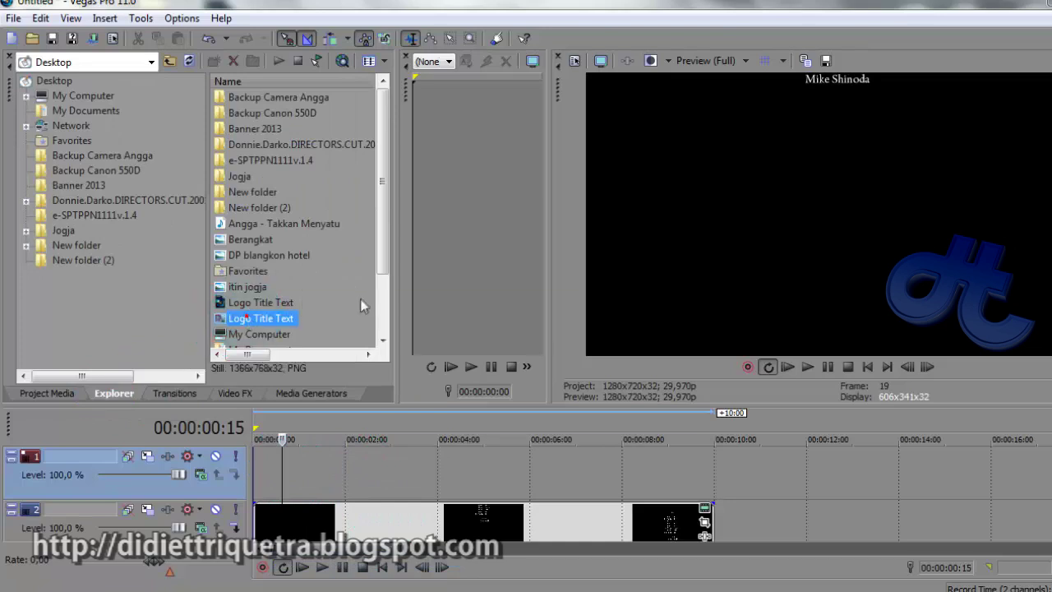
left_click_drag(387, 254, 388, 301)
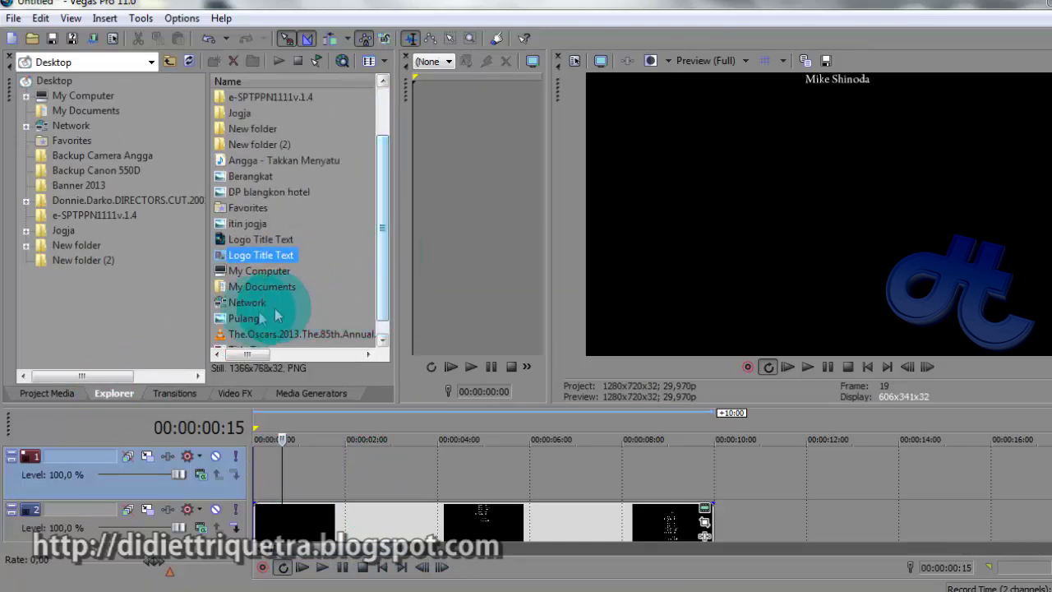
left_click_drag(381, 257, 381, 271)
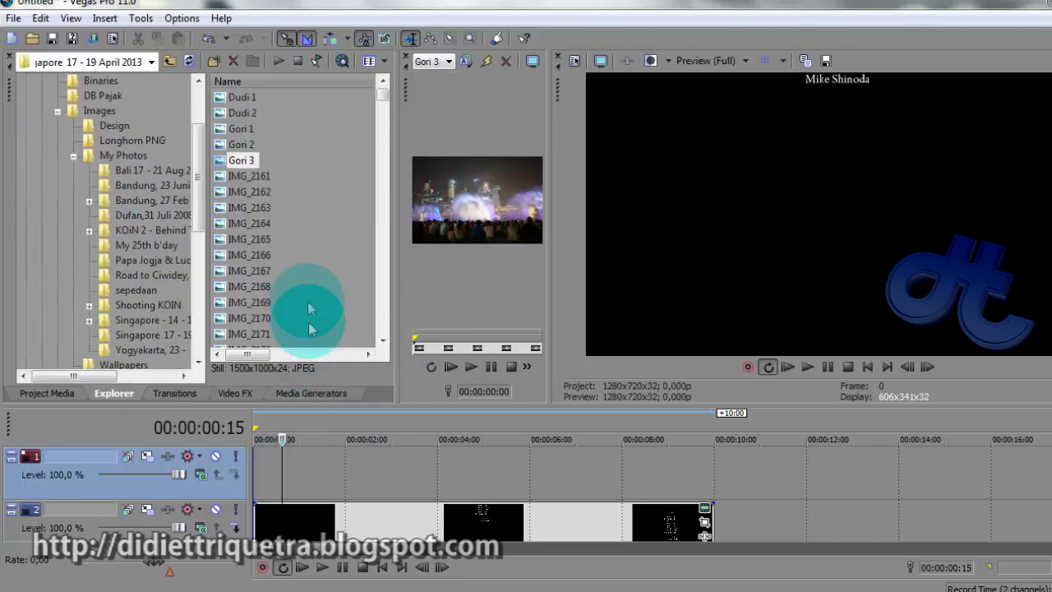
left_click_drag(242, 160, 321, 479)
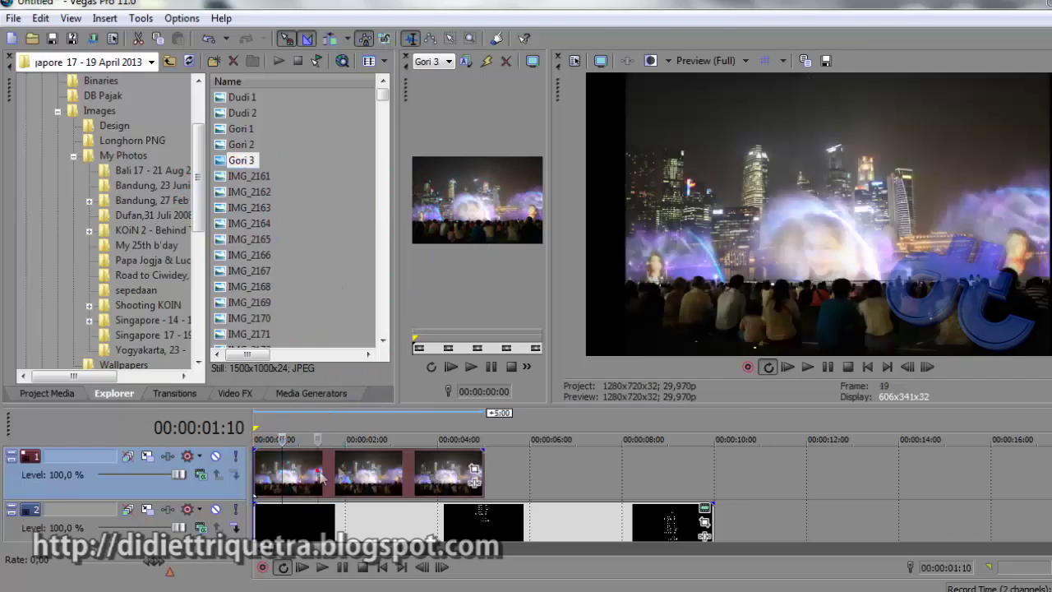
left_click(491, 487)
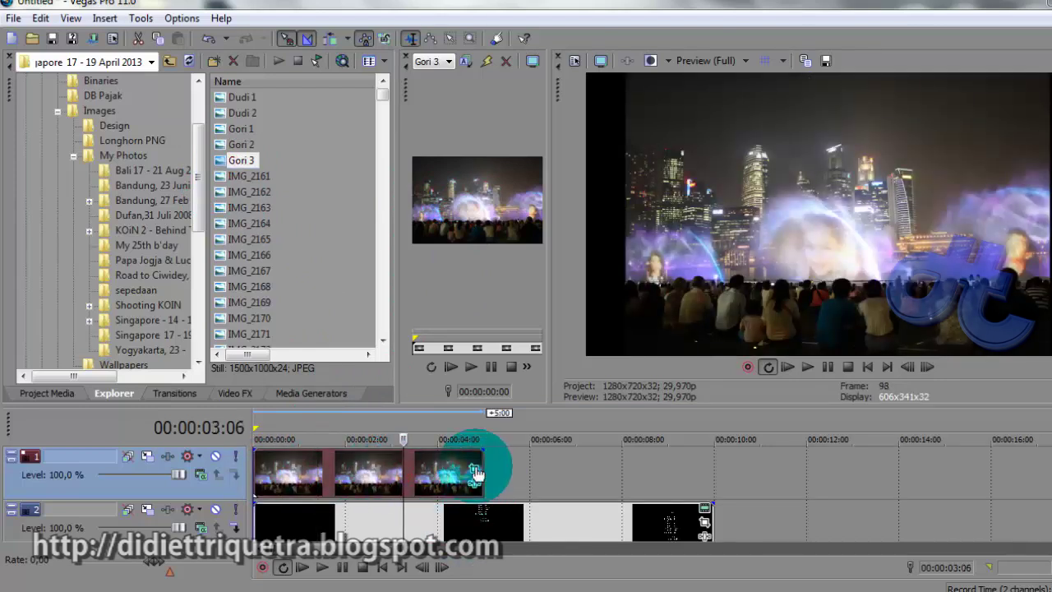
left_click(475, 472)
Use Pan/Crop to shrink the Gori 3 photo, shift it left, and apply a widescreen preset
left_click_drag(699, 132, 940, 27)
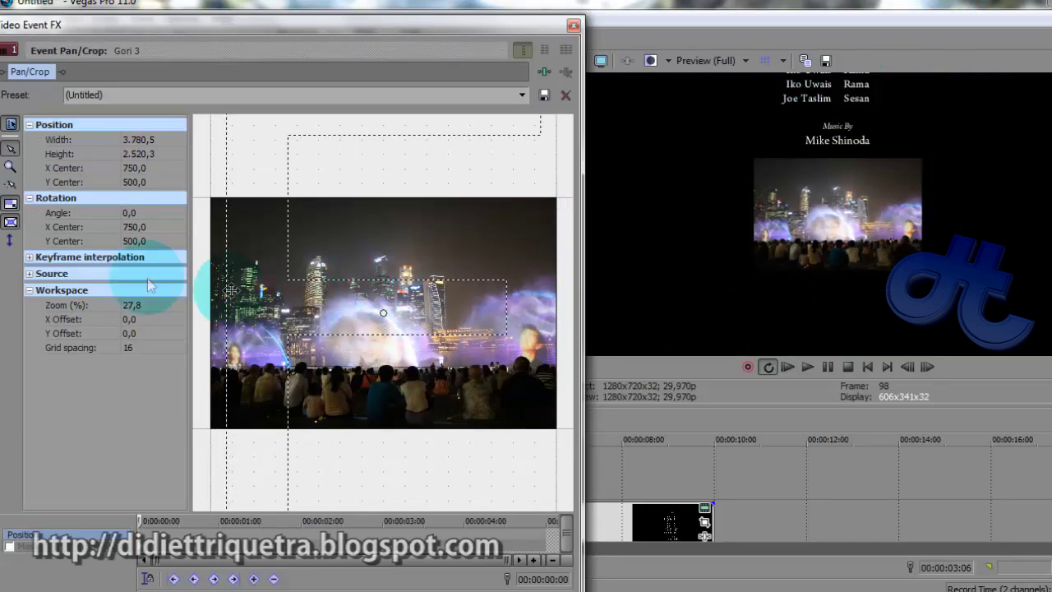
left_click_drag(375, 327, 526, 317)
left_click(573, 25)
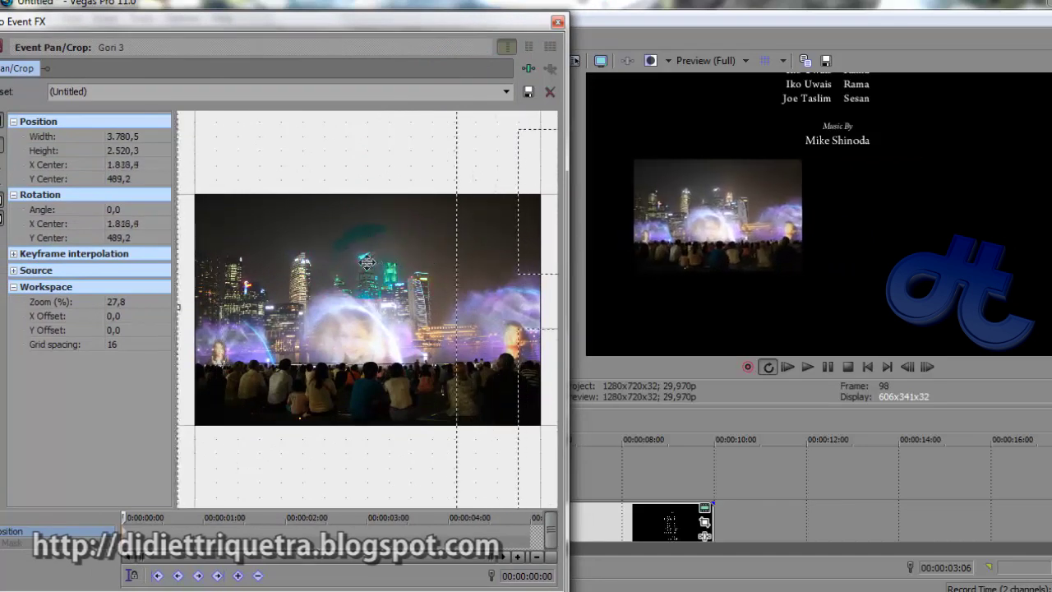
left_click(506, 92)
left_click(485, 156)
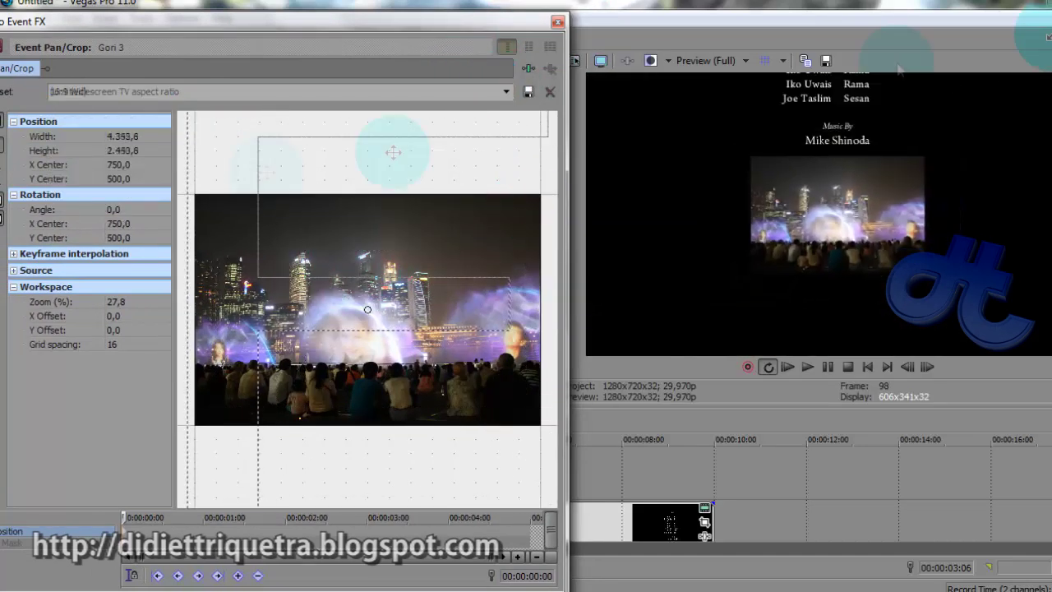
left_click(559, 22)
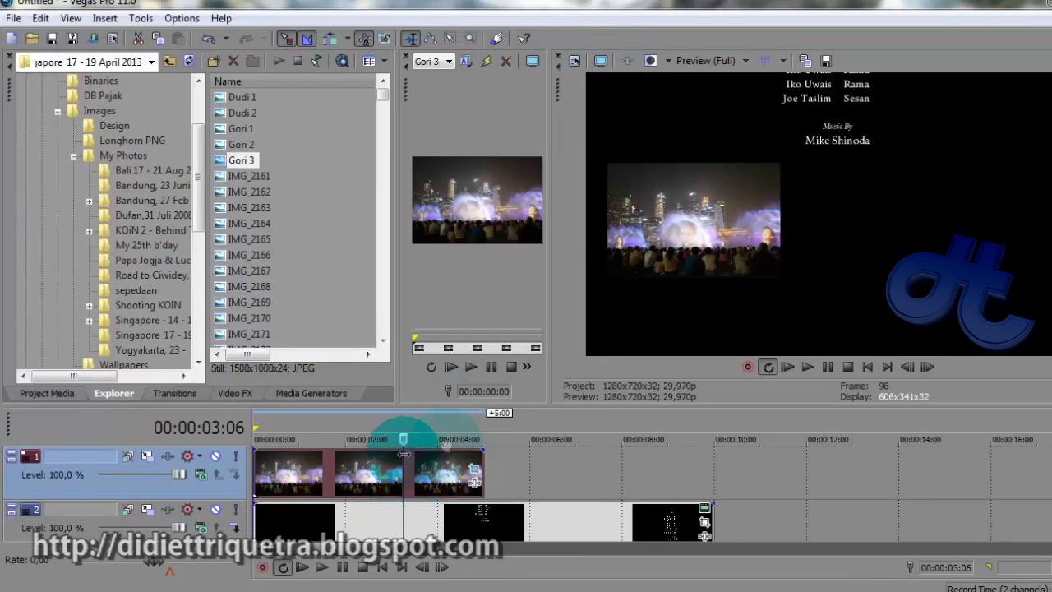
left_click(382, 427)
left_click(316, 503)
left_click(315, 492)
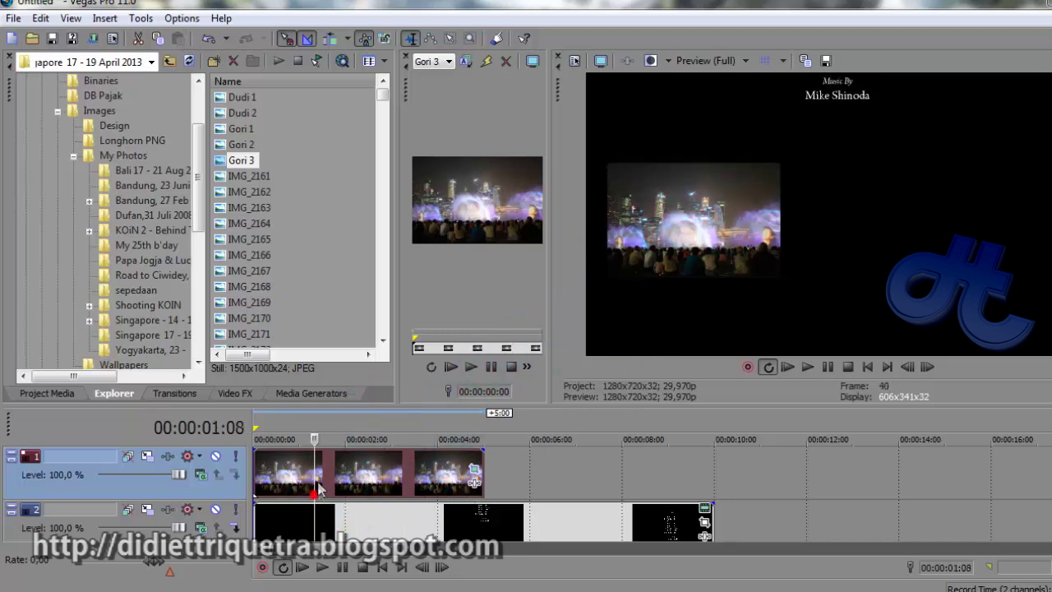
left_click_drag(313, 488, 392, 493)
left_click_drag(481, 467, 712, 469)
left_click(364, 453)
left_click(317, 477)
left_click_drag(325, 477, 493, 483)
left_click(638, 467)
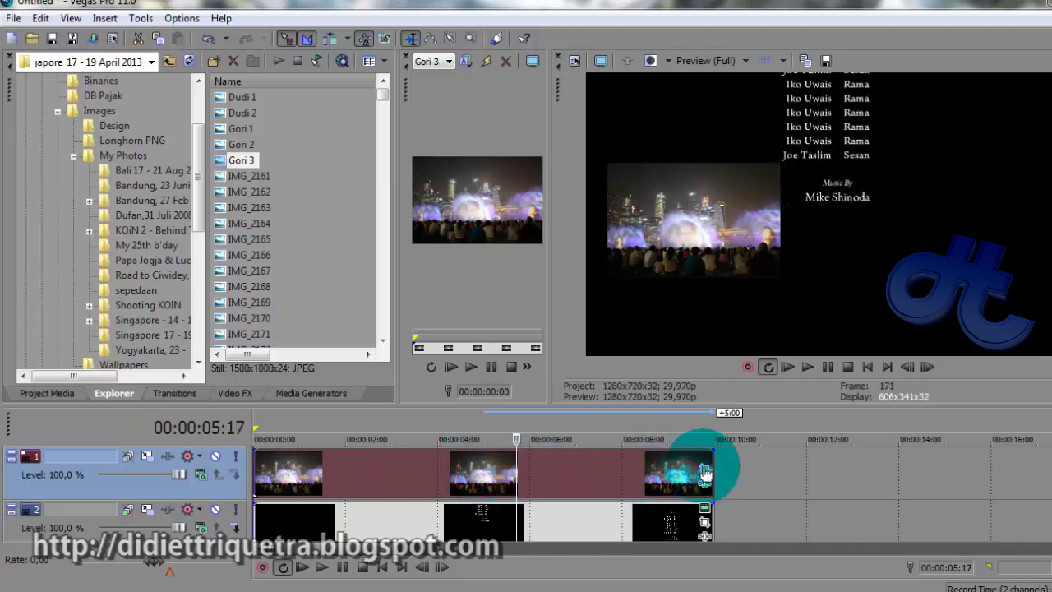
scroll(638, 473, "down", 1)
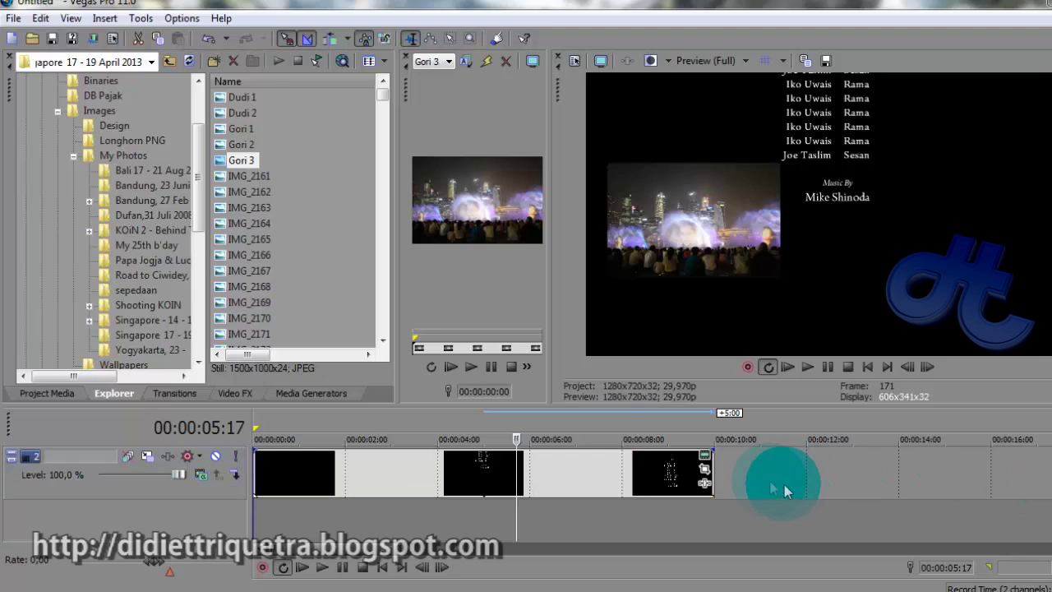
left_click(706, 457)
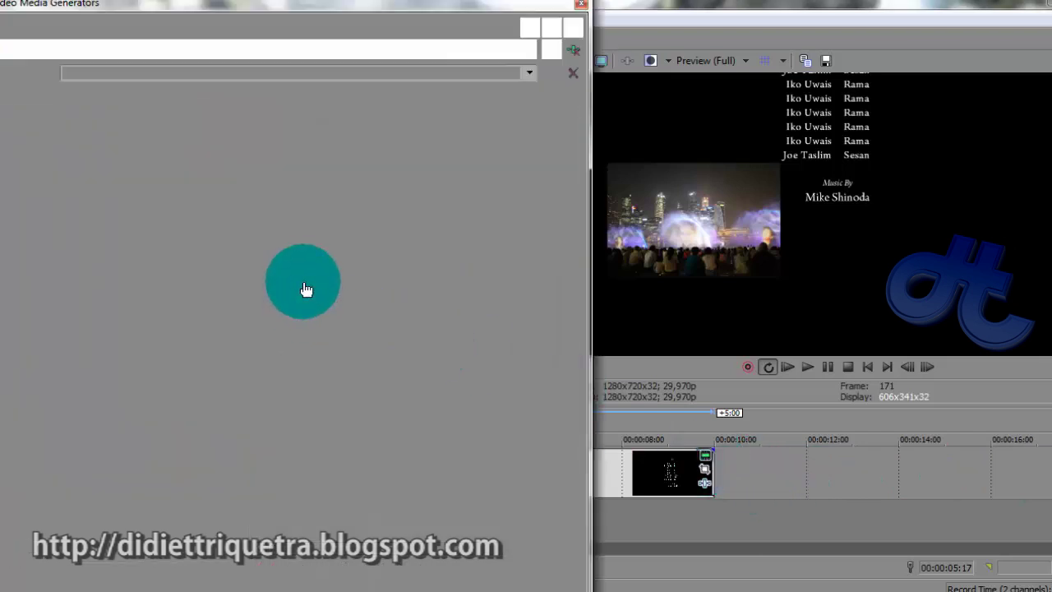
Set the credit roll to scroll Up with its position box at Left 0.426, Right 1.000
left_click(374, 319)
left_click(371, 327)
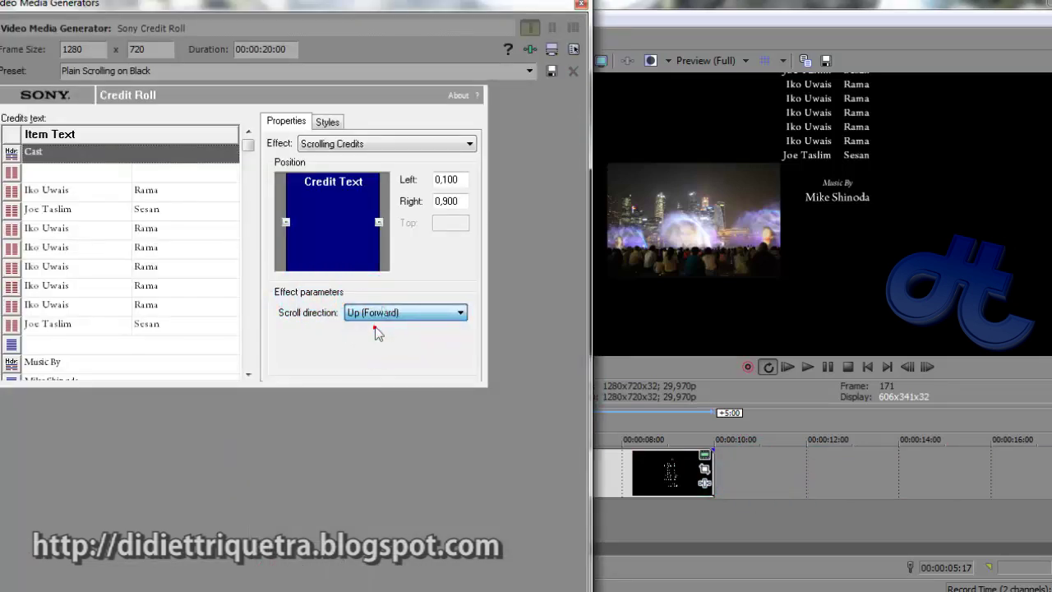
left_click(390, 223)
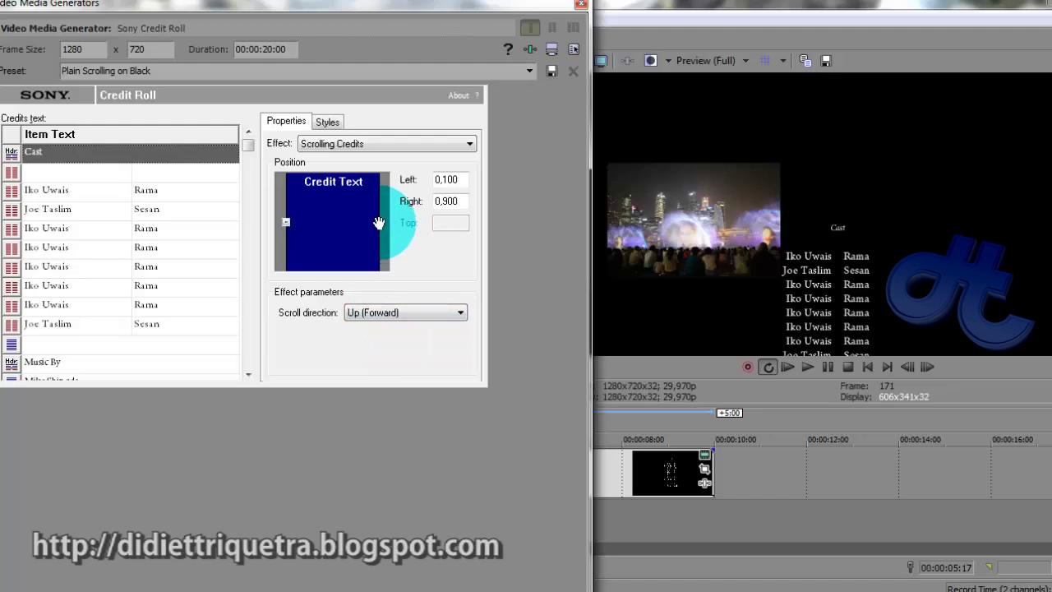
left_click_drag(379, 223, 395, 226)
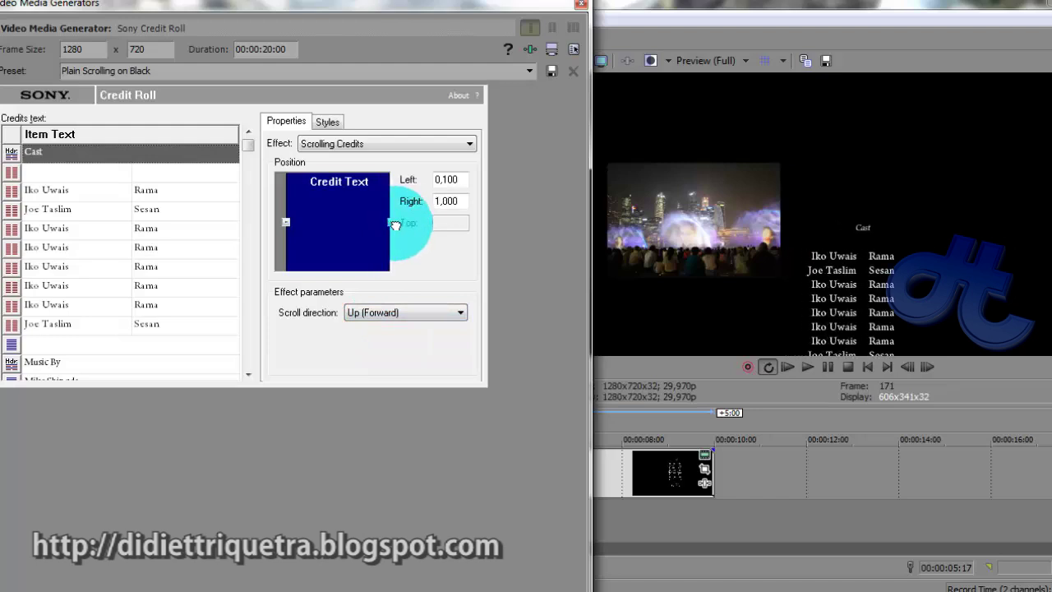
left_click_drag(286, 225, 321, 224)
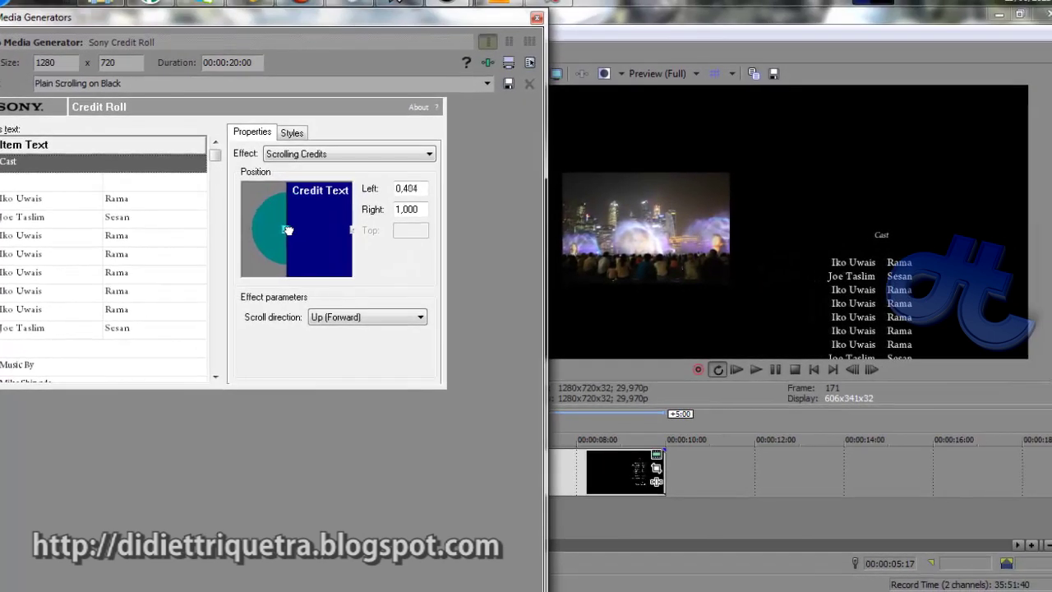
left_click(537, 17)
Preview the credits from near their start
left_click(301, 438)
key("space")
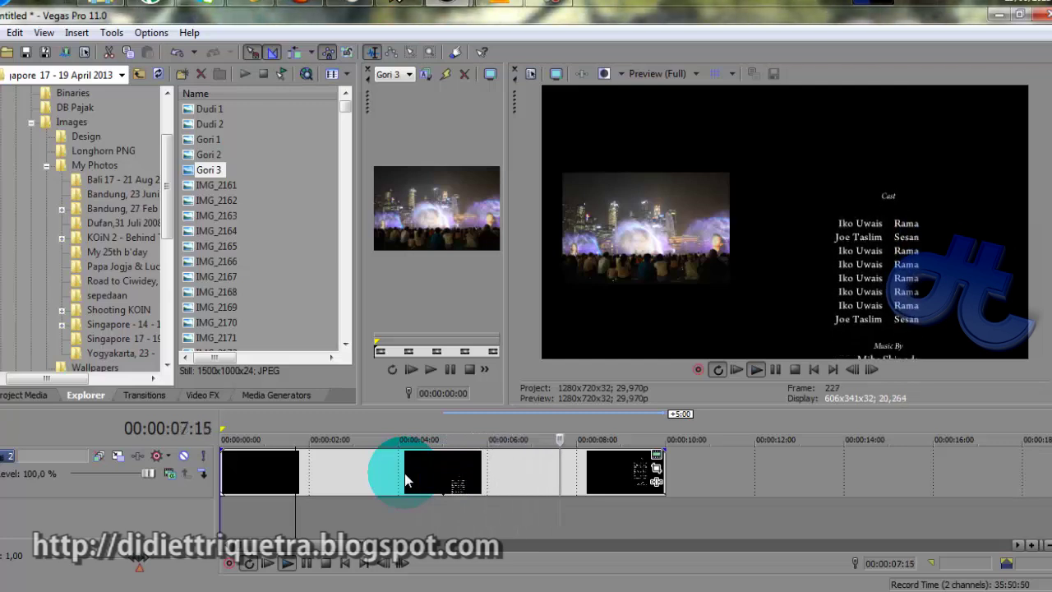
key("space")
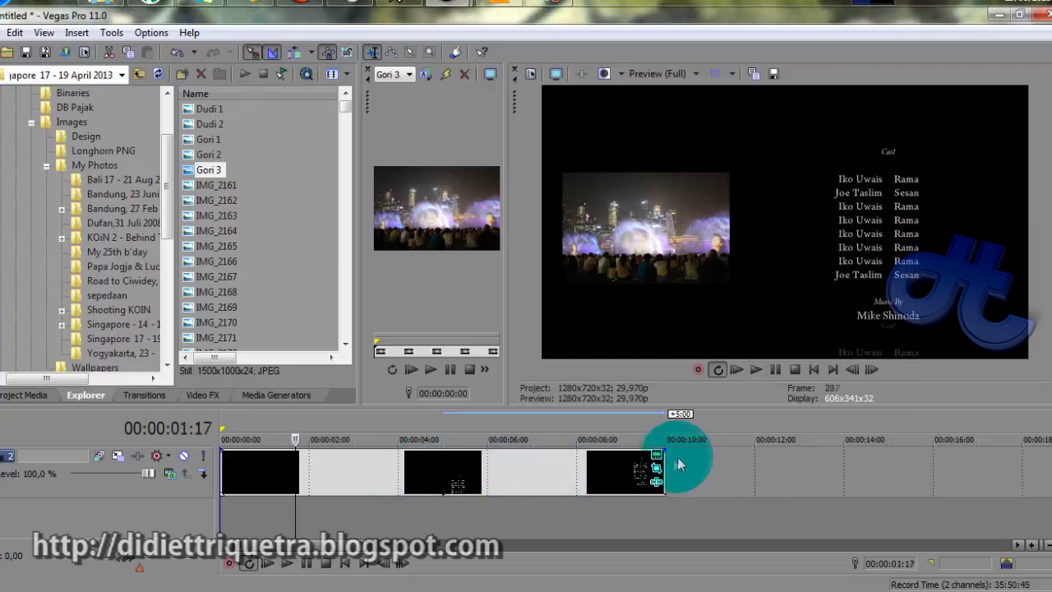
Stretch the last credit event to about 14 seconds, then resume the sample credits in VLC
left_click_drag(664, 467, 874, 467)
left_click(706, 477)
left_click_drag(699, 473, 563, 478)
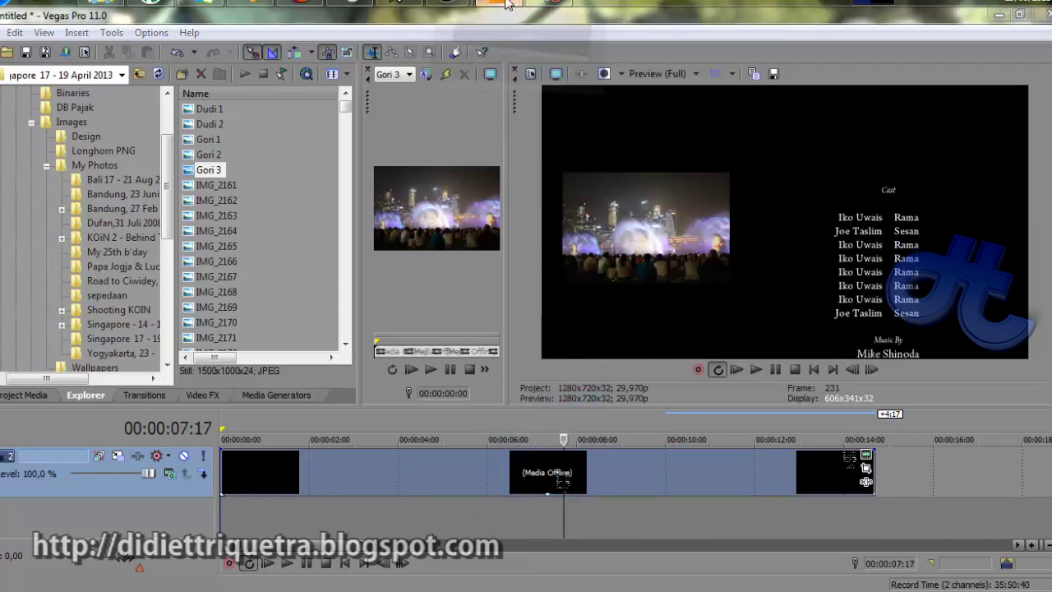
left_click(499, 7)
left_click(203, 502)
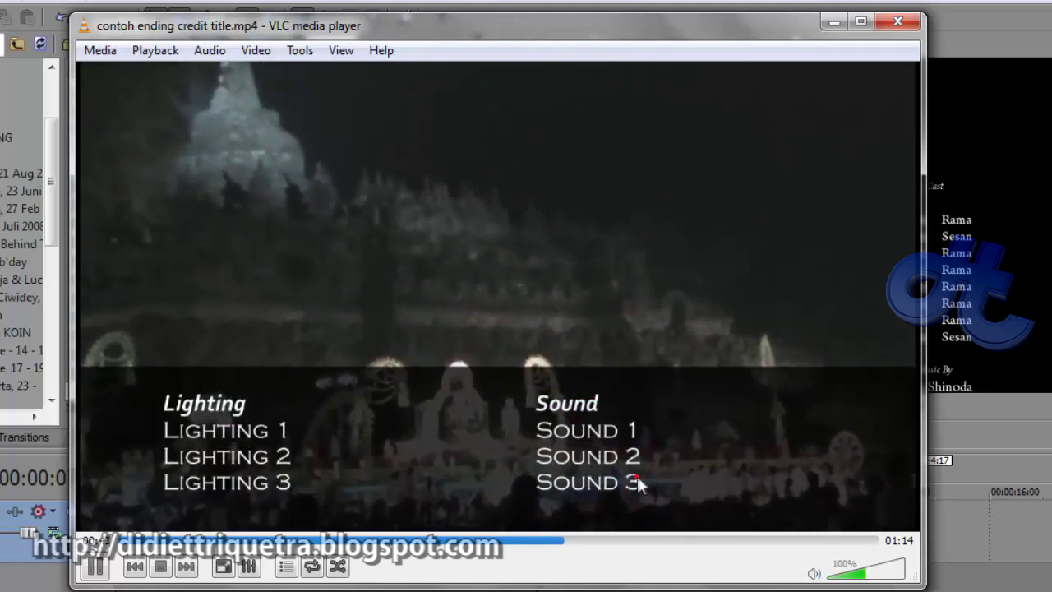
Pause the VLC sample on the Lighting and Sound card and minimize the player
key("space")
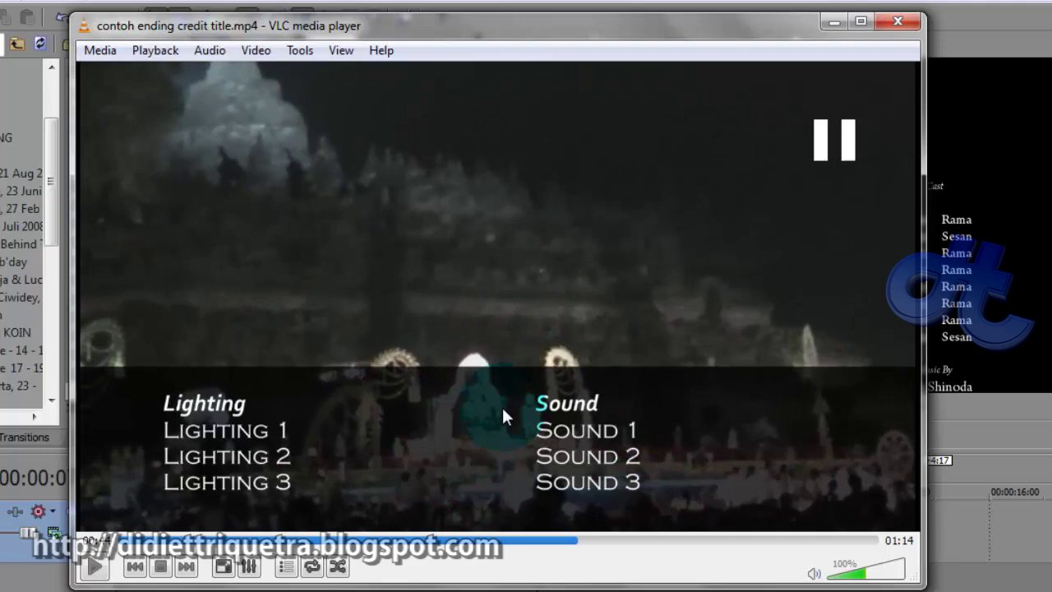
left_click(833, 23)
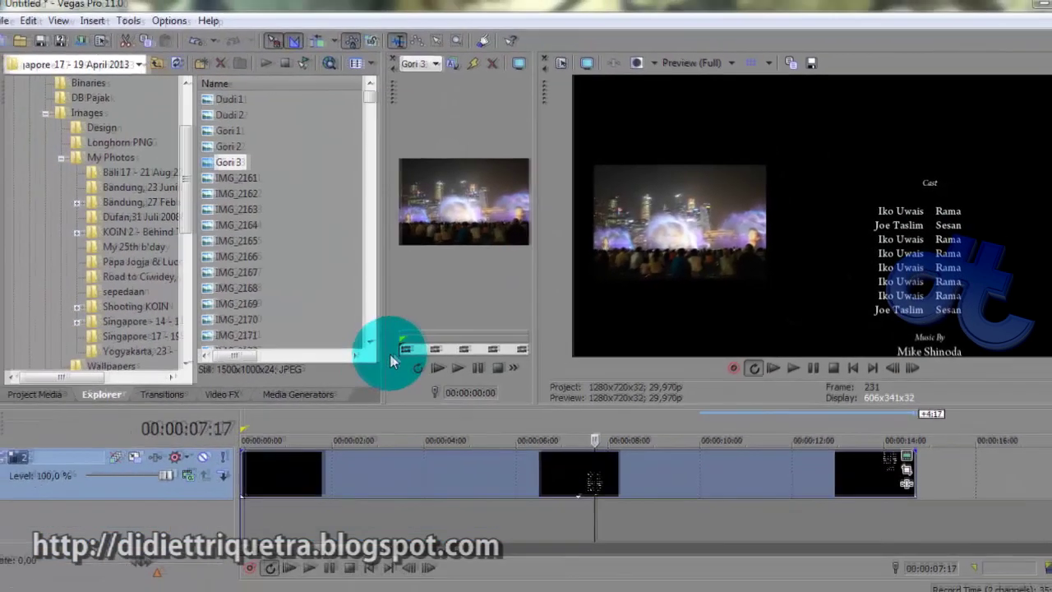
Place the Gori 1, Gori 2 and Gori 3 photos on the timeline after the credits
left_click(654, 505)
scroll(622, 479, "down", 4)
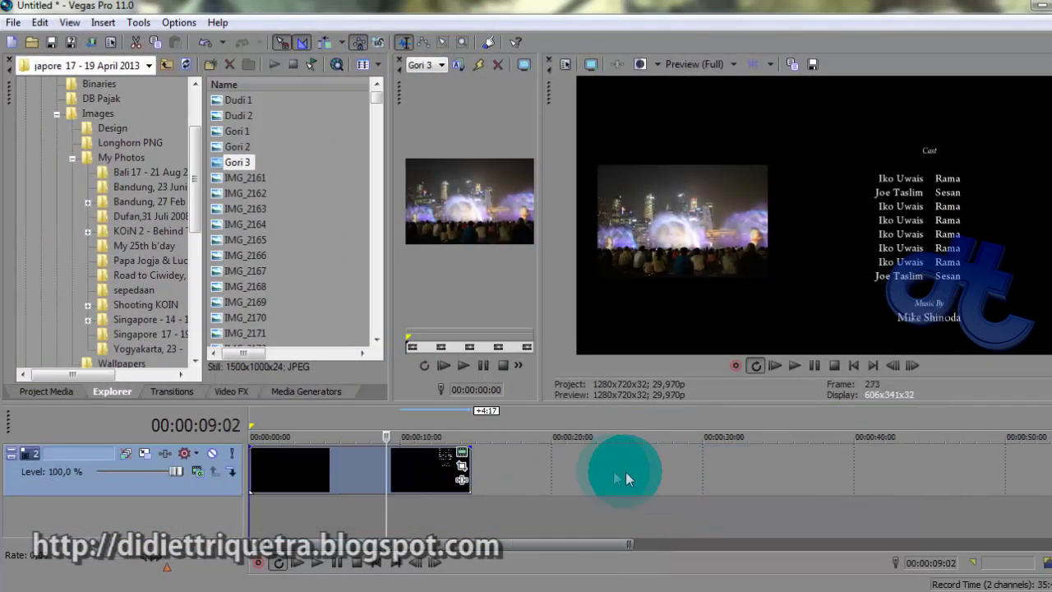
left_click(610, 471)
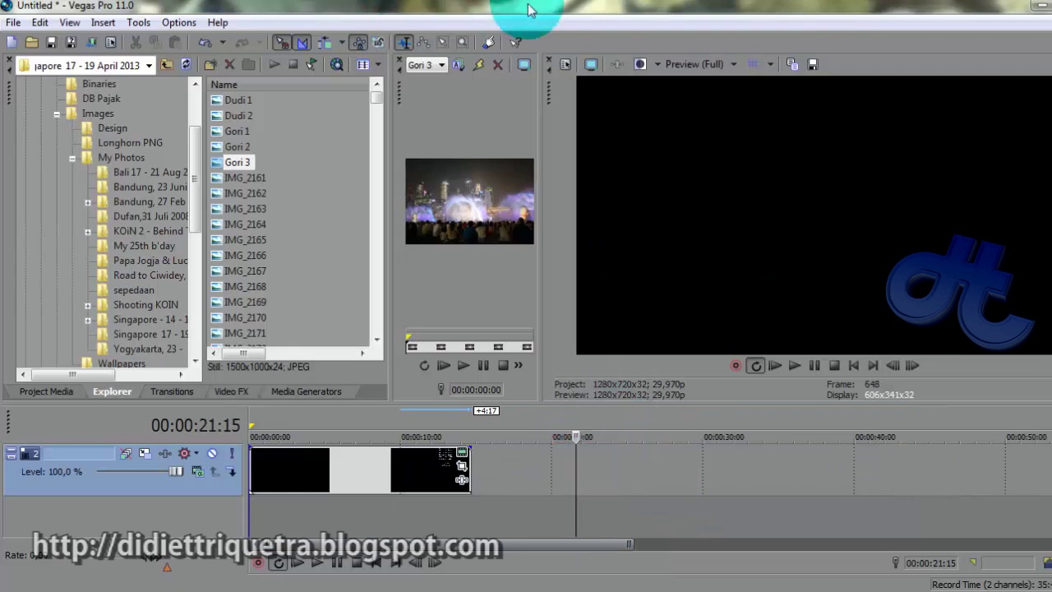
left_click_drag(216, 125, 220, 165)
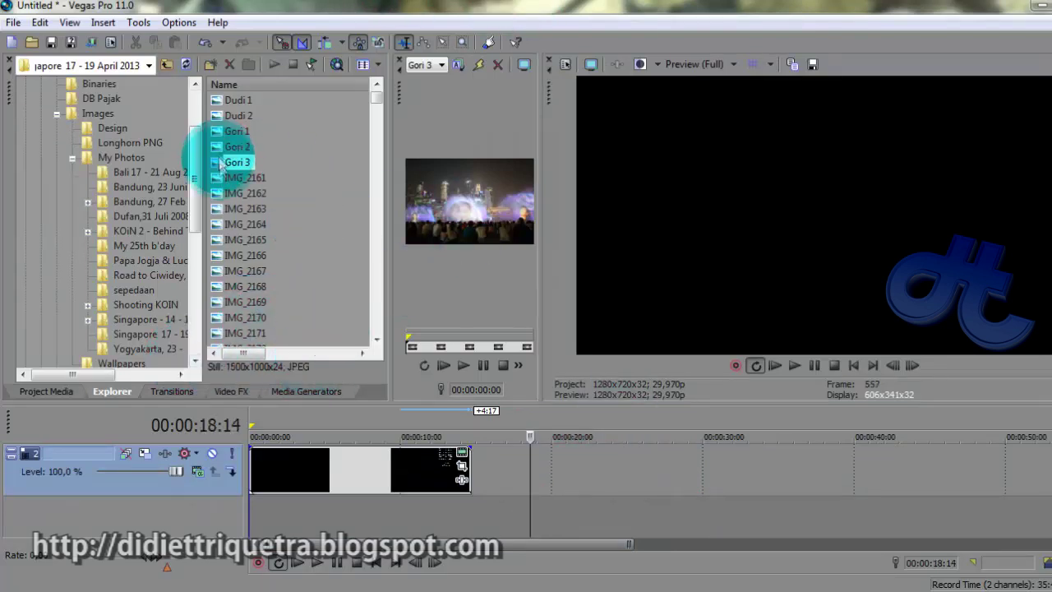
left_click_drag(566, 404, 881, 468)
Turn on Reduce Interlace Flicker for the three photo events
right_click(810, 468)
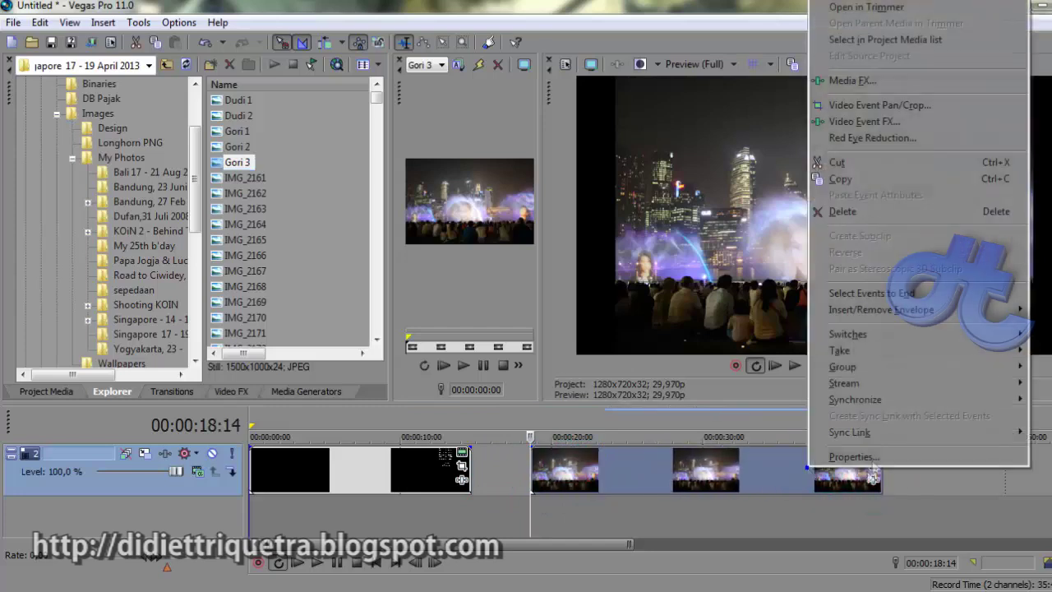
mouse_move(894, 339)
left_click(779, 400)
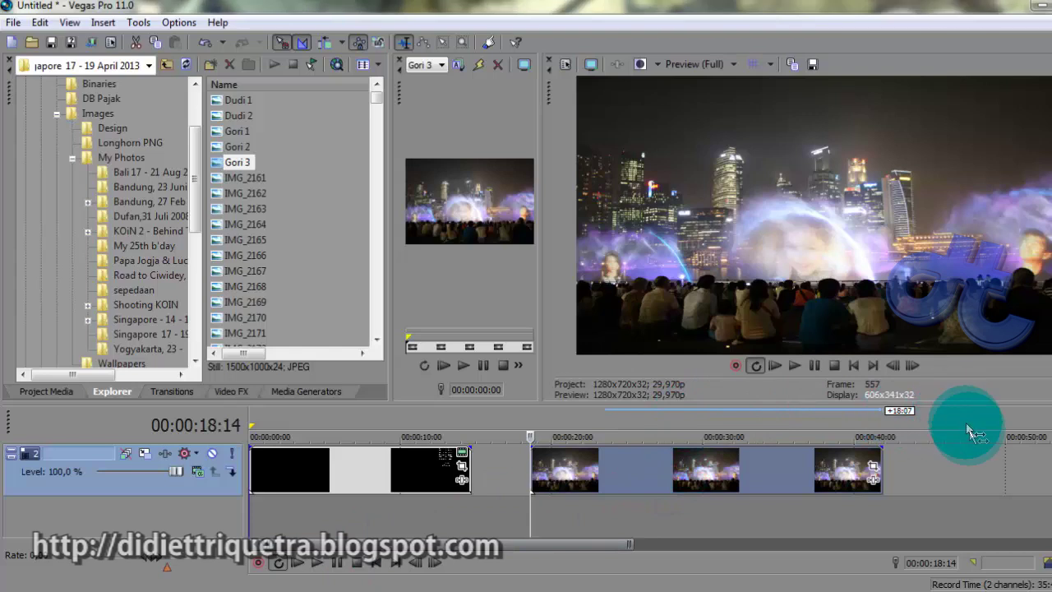
Insert a new empty video track at the top and show the Media Generators
left_click(639, 460)
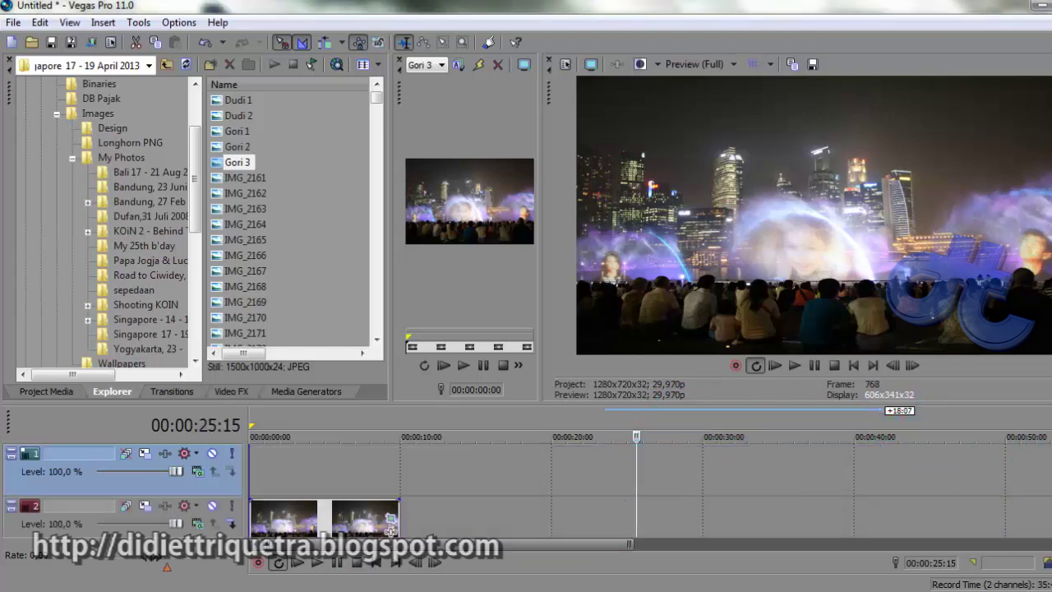
scroll(794, 477, "down", 1)
left_click(564, 466)
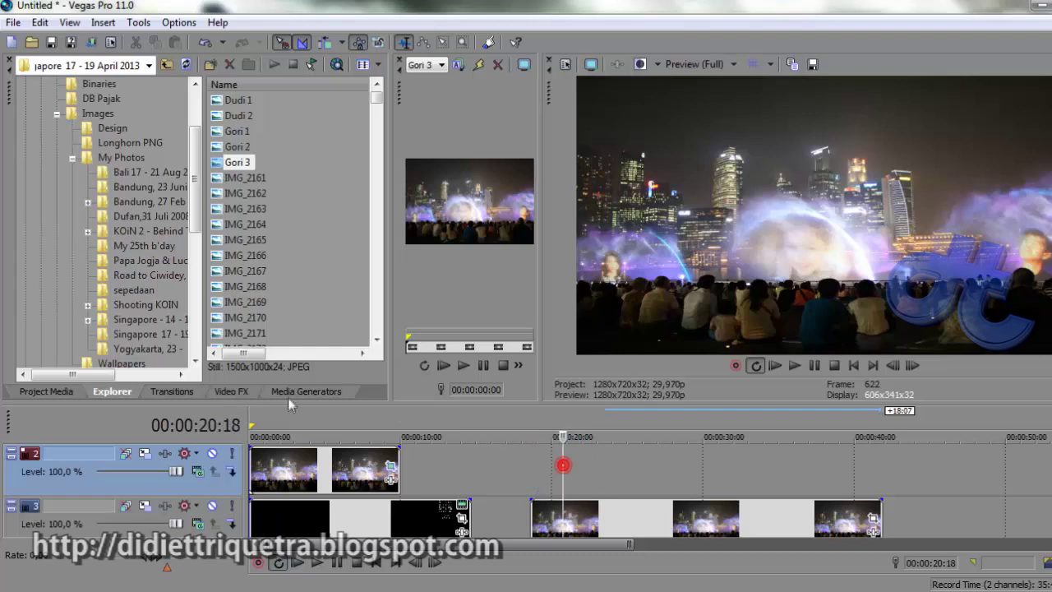
left_click(290, 393)
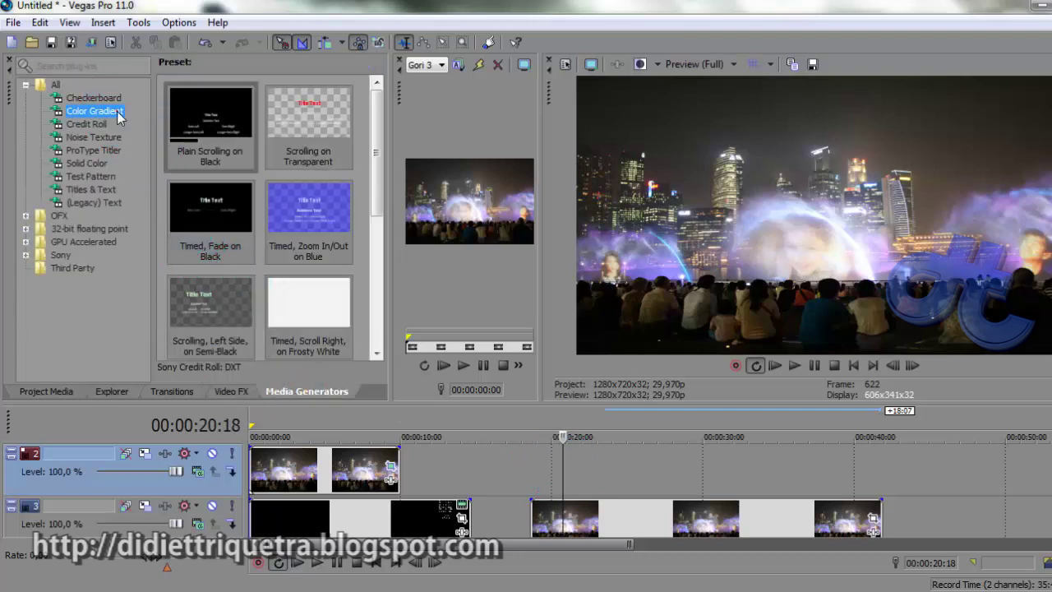
Add a Linear Black to Transparent gradient event on the new track lasting to about 40 seconds
left_click_drag(223, 106, 556, 471)
left_click_drag(695, 471, 870, 465)
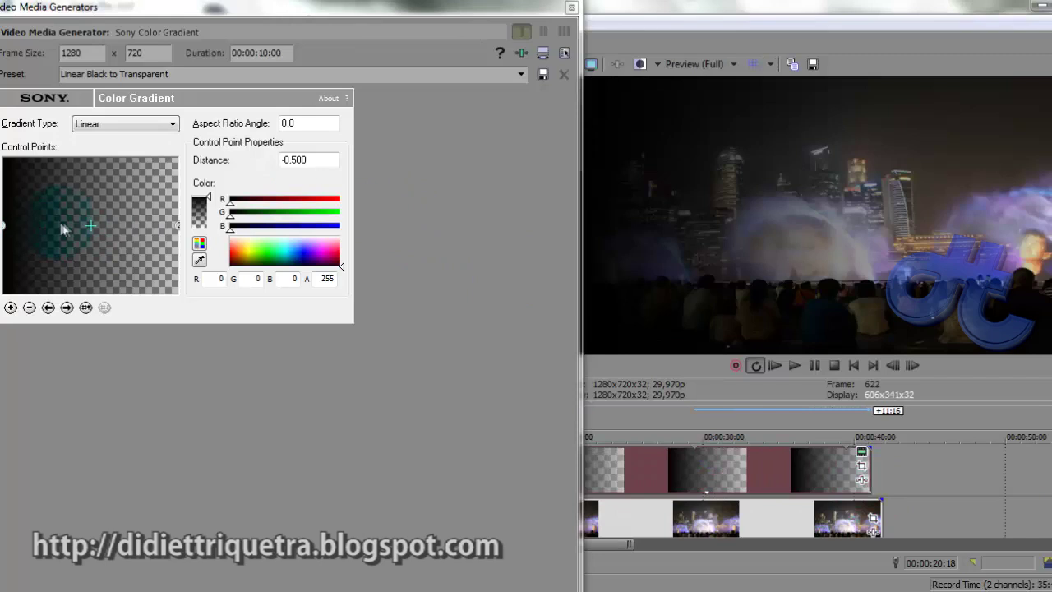
left_click_drag(212, 8, 275, 12)
Make the gradient run top to bottom with a 90° aspect ratio angle
left_click_drag(161, 228, 69, 228)
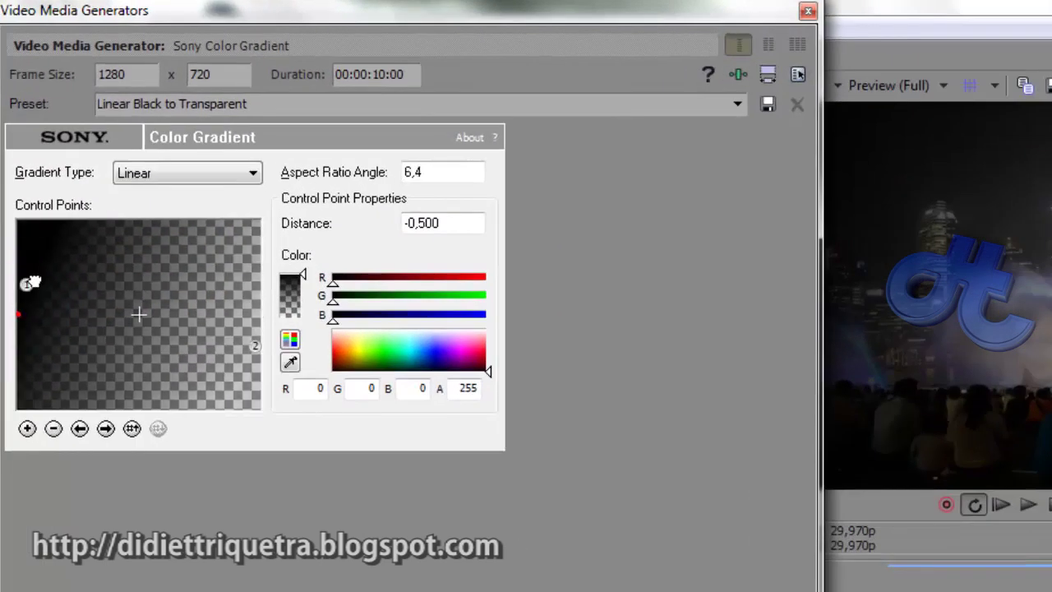
left_click_drag(31, 283, 135, 215)
left_click_drag(439, 170, 390, 170)
type("90")
left_click(383, 225)
Lower the gradient's centre point, stretch its fade distance upward, and close the settings
left_click(141, 314)
mouse_move(138, 314)
left_mouse_down()
mouse_move(131, 395)
mouse_move(140, 397)
left_mouse_up()
left_click(587, 153)
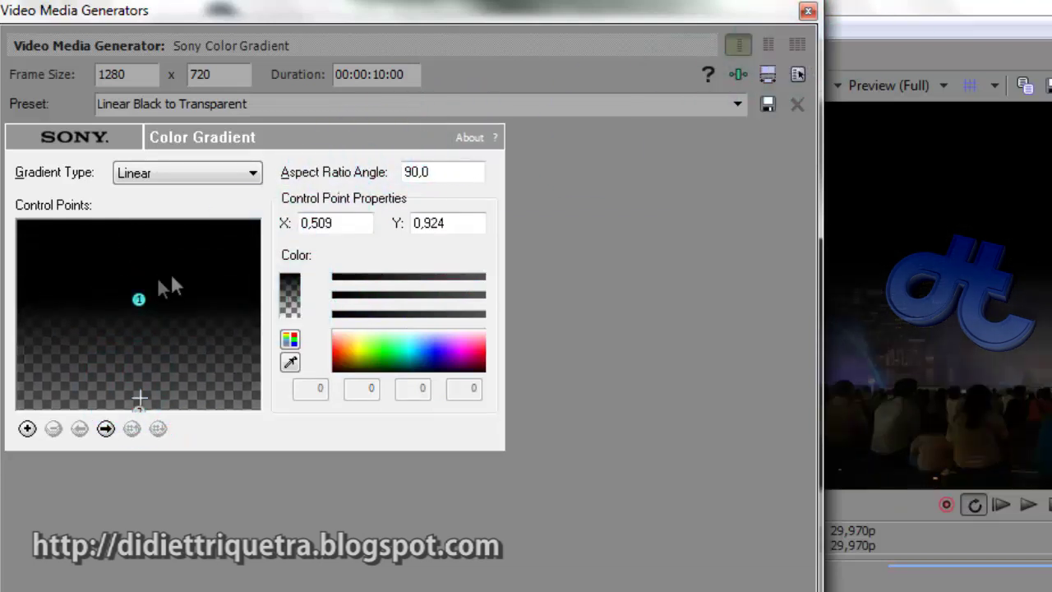
left_click_drag(139, 296, 141, 273)
left_click(808, 10)
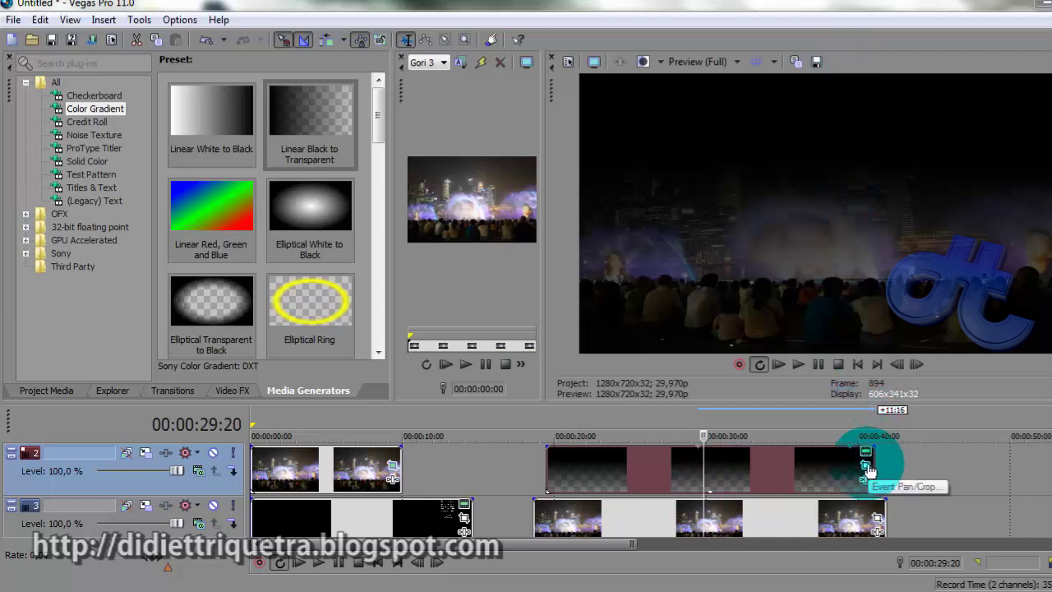
left_click(867, 467)
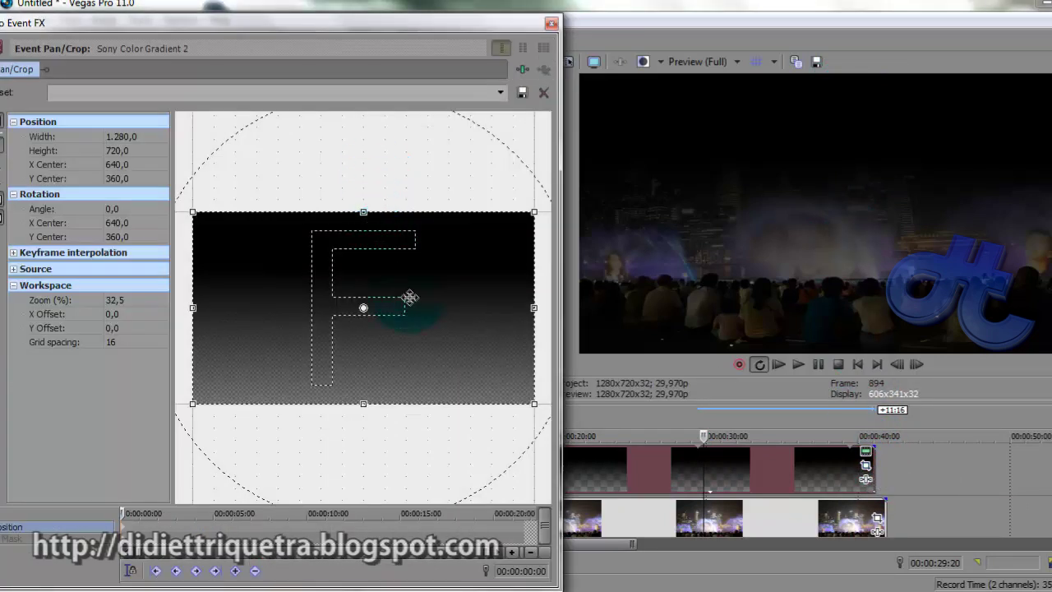
Move the gradient bar into the lower frame in Pan/Crop (Y Center -119.6)
double_click(242, 20)
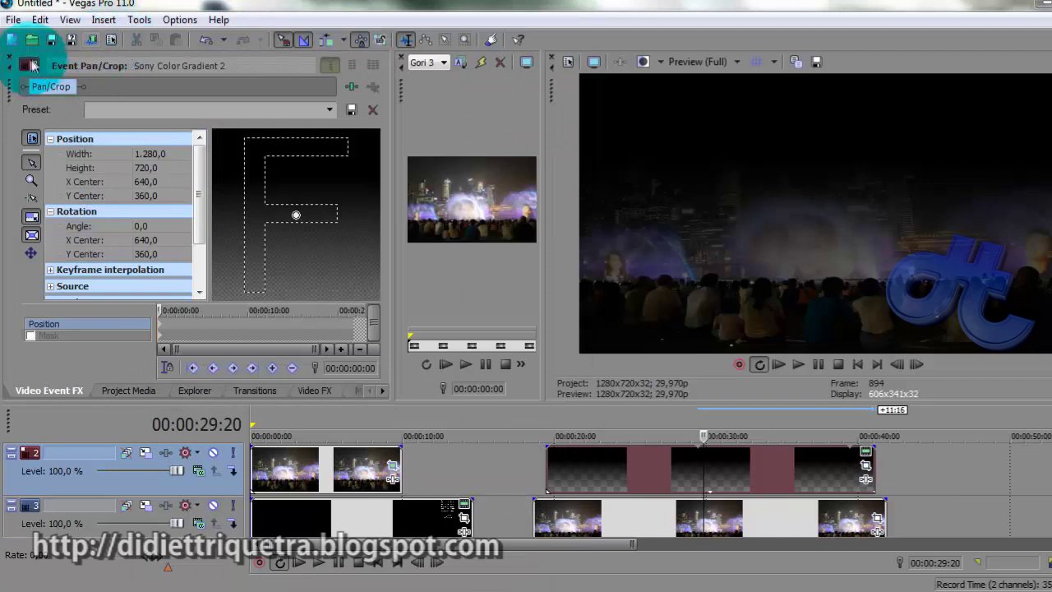
double_click(10, 92)
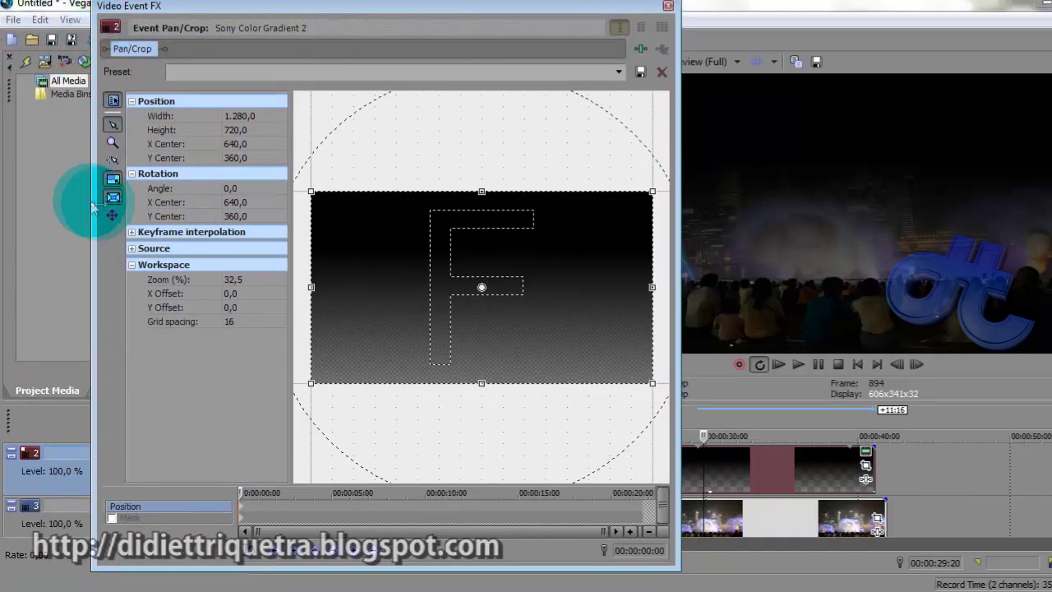
left_click_drag(573, 339, 582, 209)
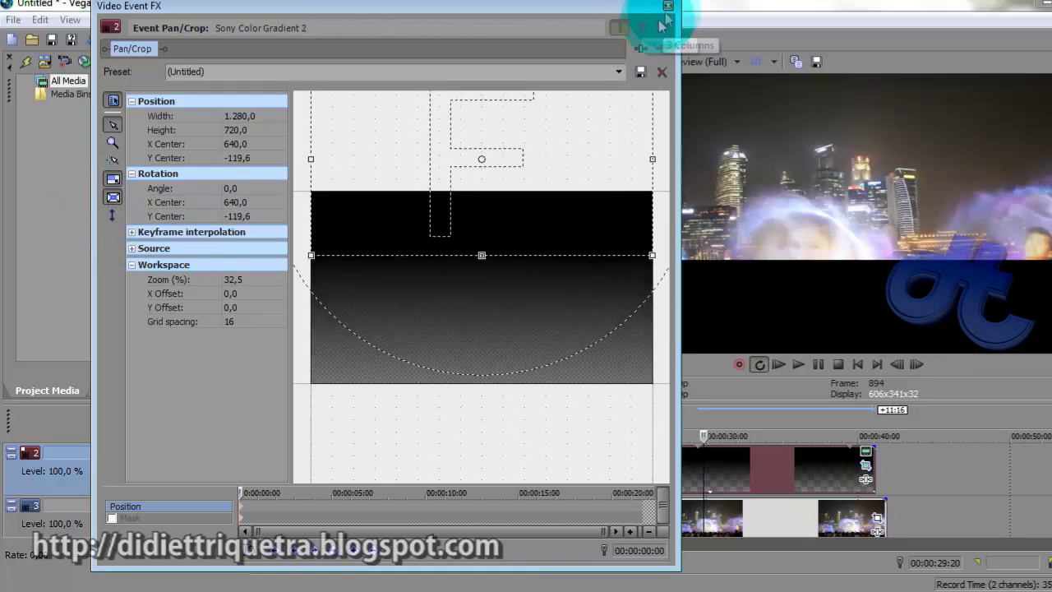
left_click(666, 9)
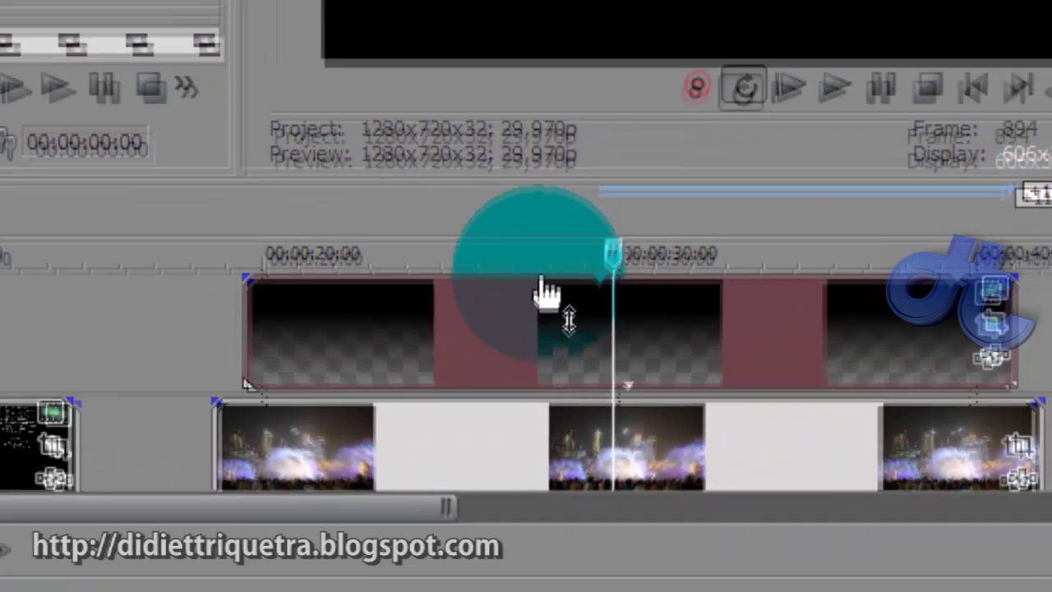
Set the gradient event's opacity to about 63% and raise its centre point
left_click_drag(544, 283, 552, 322)
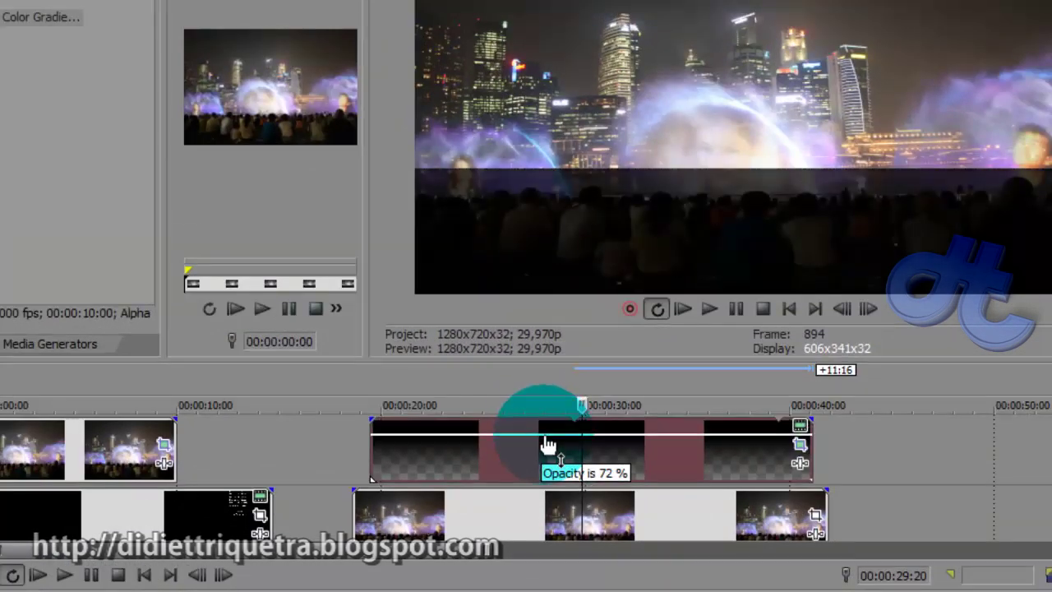
left_click_drag(545, 441, 711, 451)
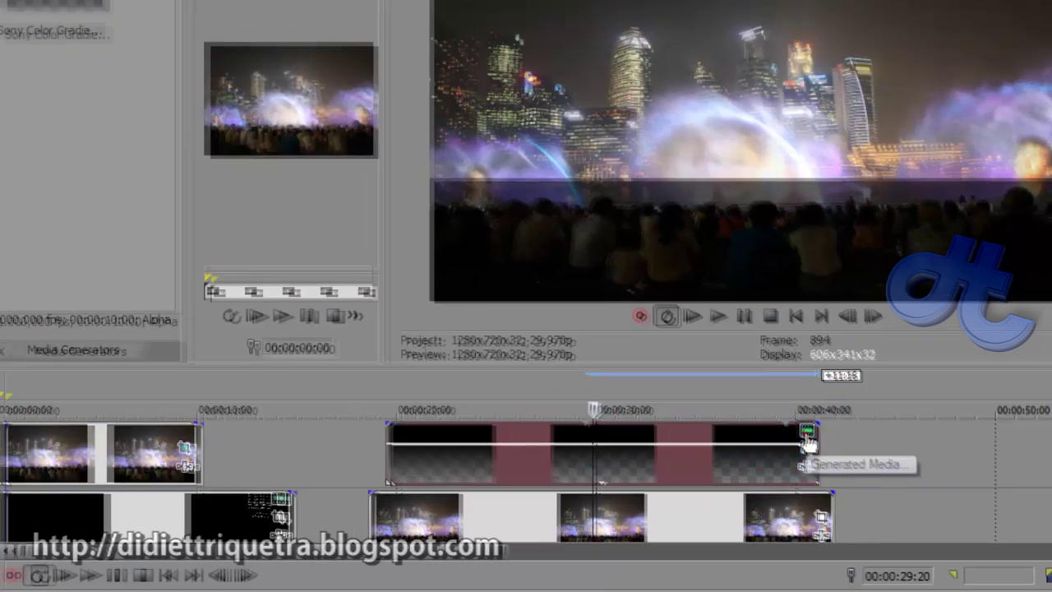
left_click(809, 431)
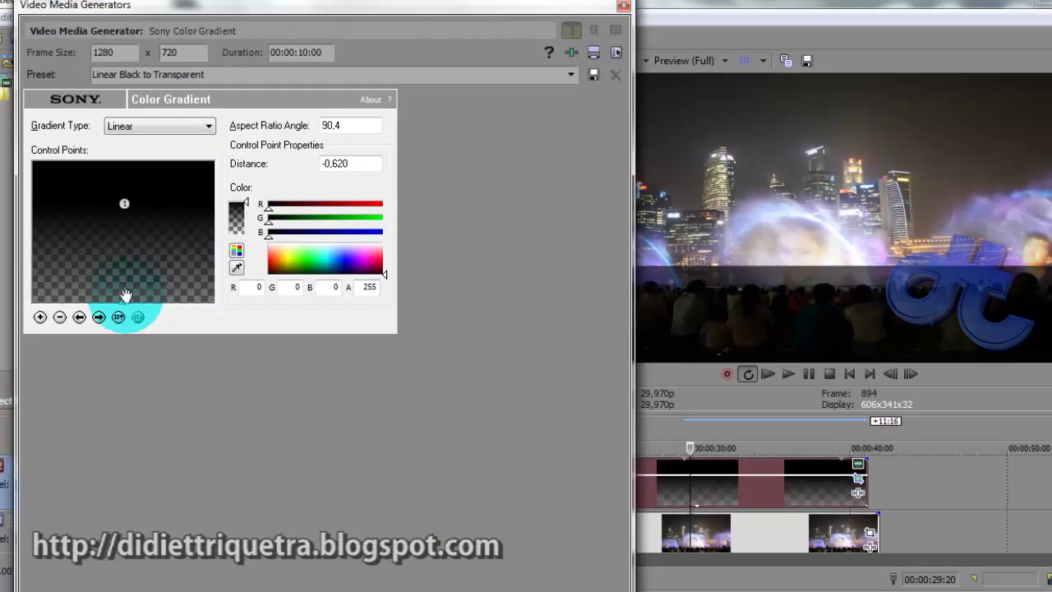
left_click_drag(126, 296, 133, 250)
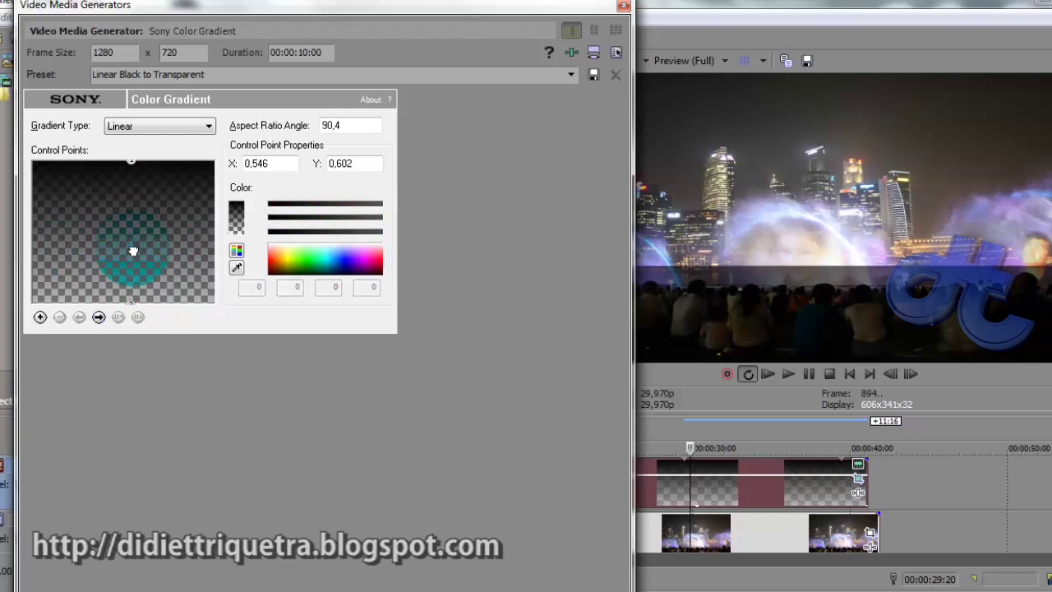
Close the gradient settings and add a new empty track at the top of the timeline
left_click(624, 7)
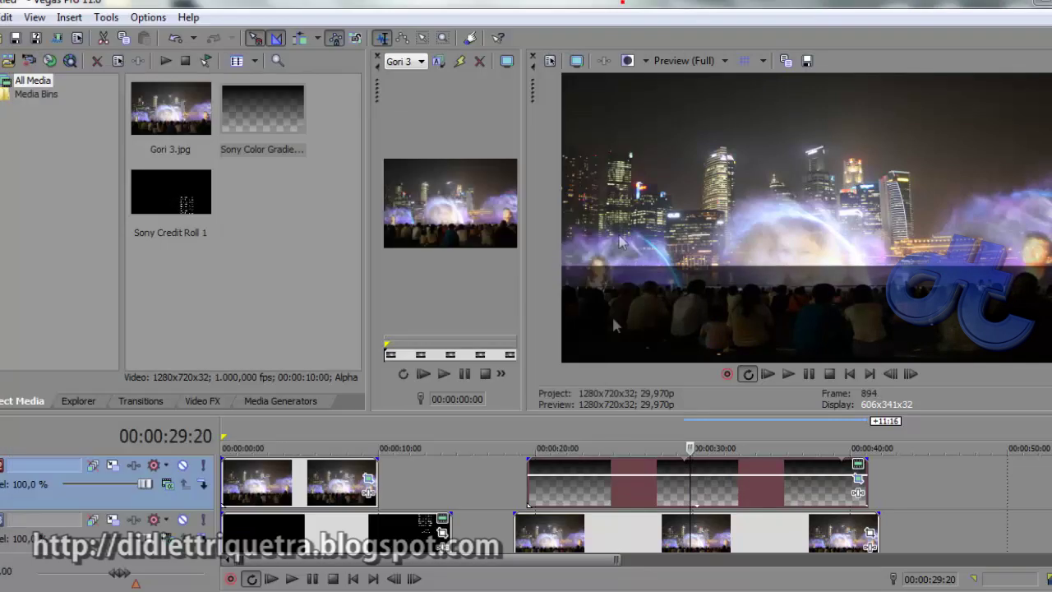
key("ctrl+shift+q")
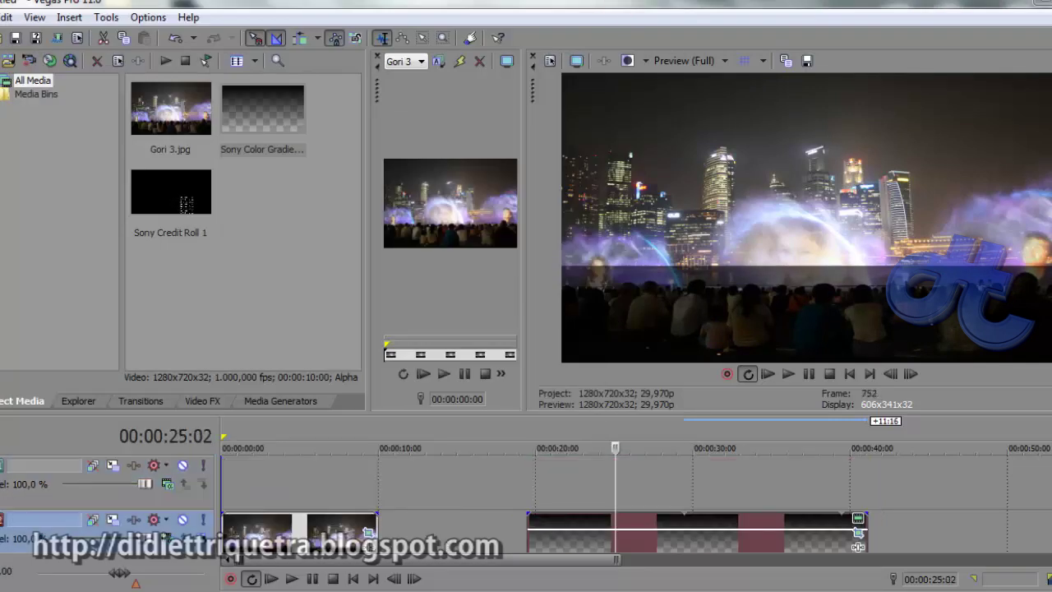
left_click(535, 485)
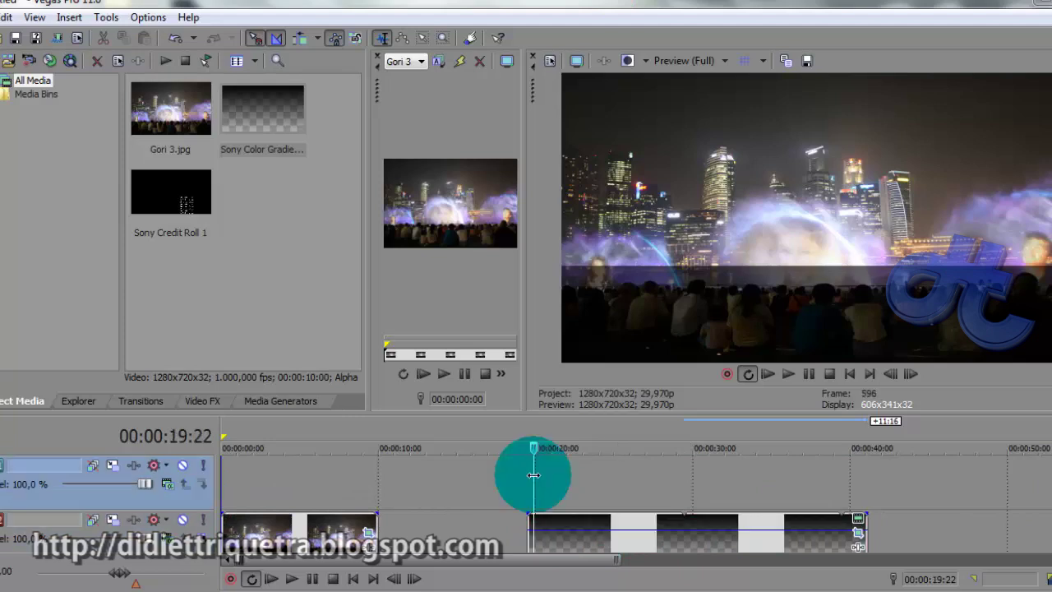
left_click(693, 522)
key("Delete")
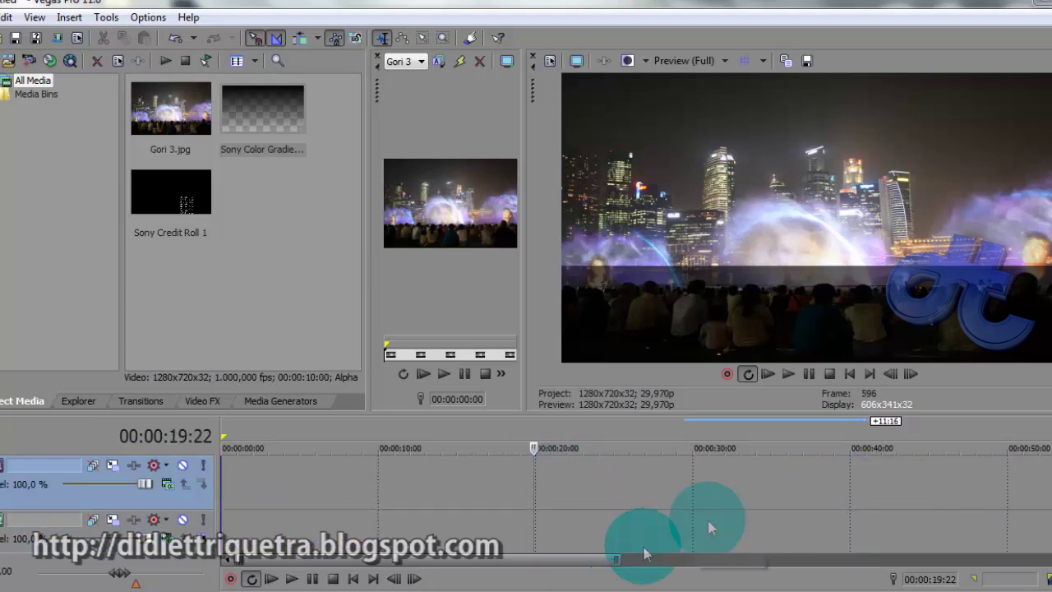
Enlarge the timeline panel so all tracks are visible together
left_click_drag(1024, 441, 1003, 377)
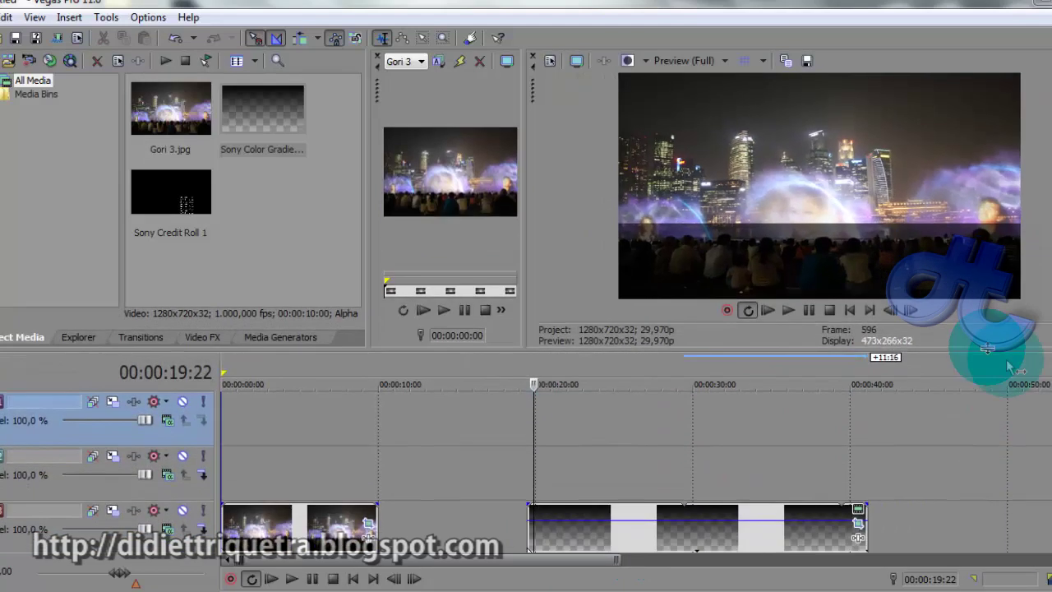
scroll(857, 538, "down", 1)
scroll(905, 493, "up", 1)
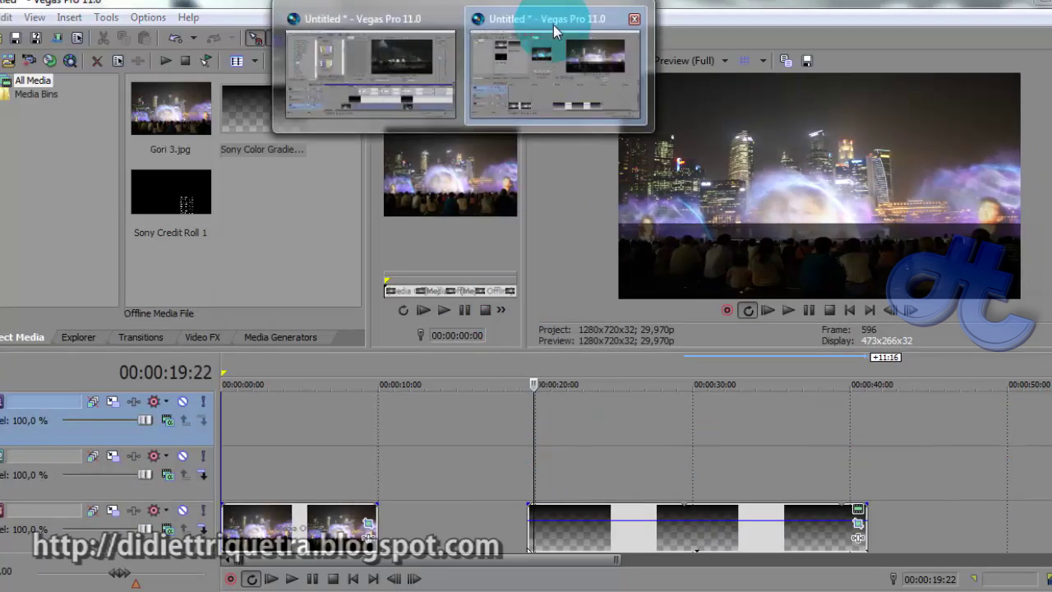
Copy both Lighting/Sound Push title events from the other project, then return to the Gori 3 project
left_click(553, 24)
mouse_move(456, 6)
left_click(423, 42)
left_click(521, 428)
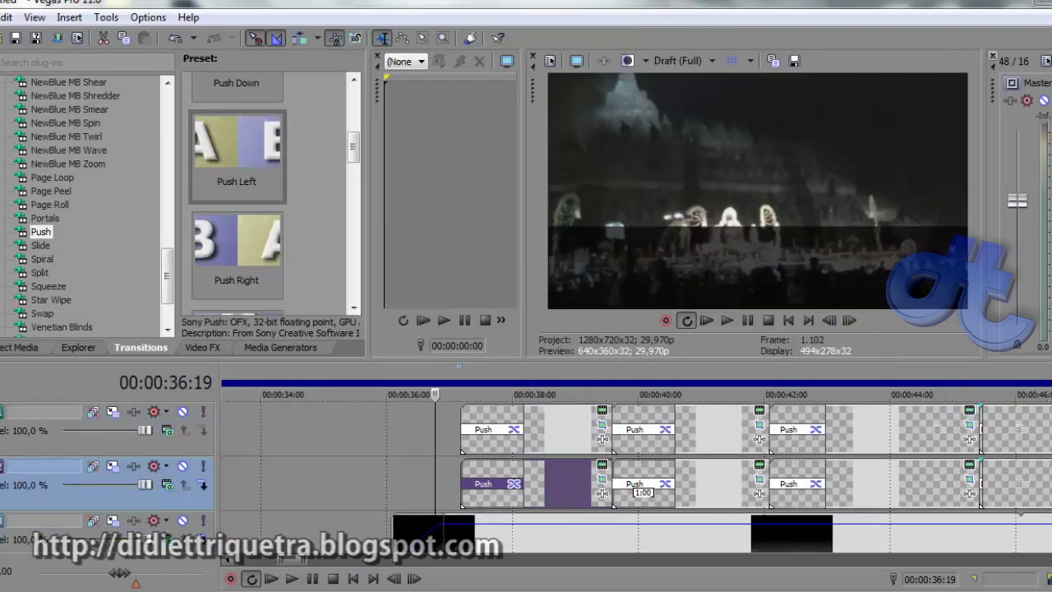
left_click(572, 425)
left_click(578, 494, "ctrl")
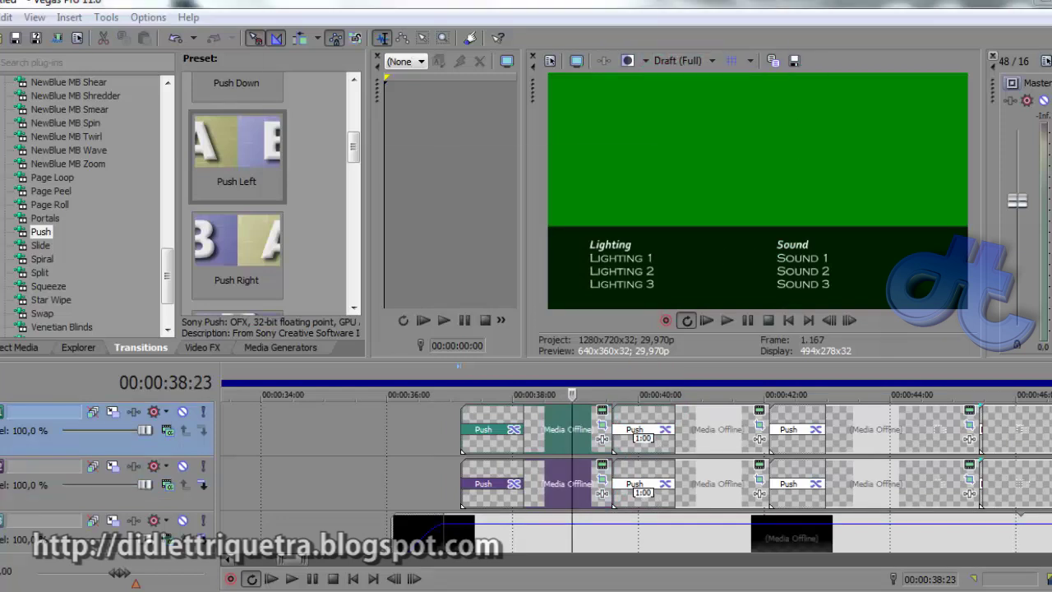
left_click(514, 25)
left_click(547, 429)
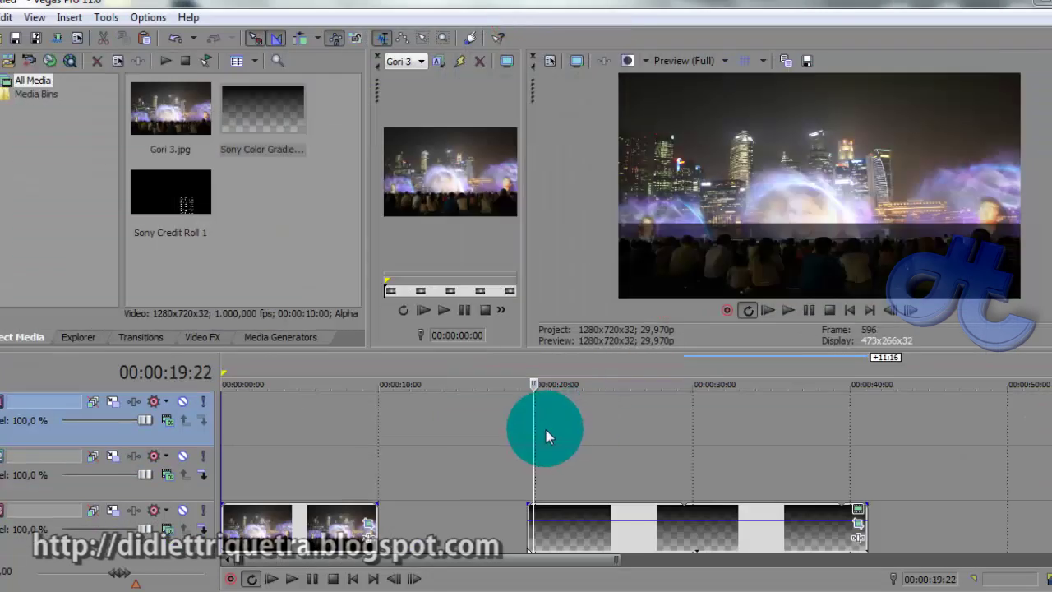
Paste the Lighting and Sound title events onto the upper tracks and open Lighting's text settings
key("ctrl+v")
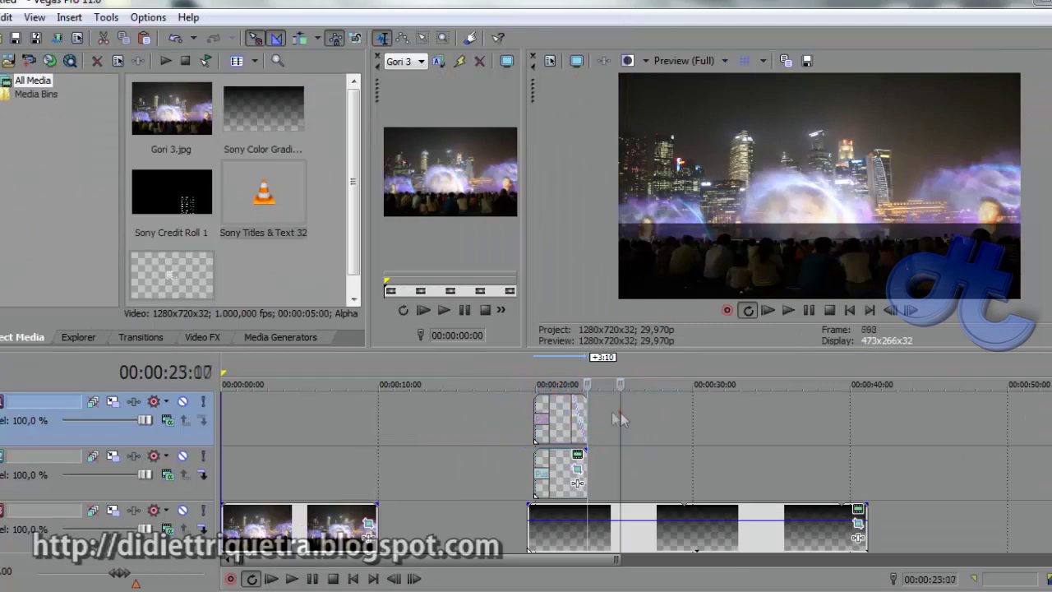
left_click(560, 420)
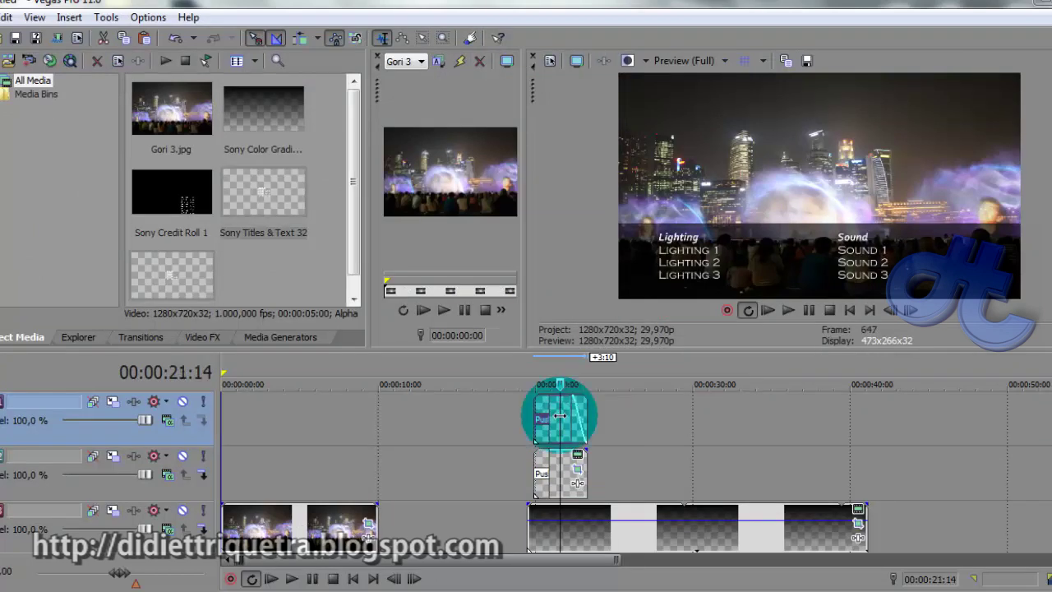
left_click(559, 419)
scroll(576, 419, "up", 3)
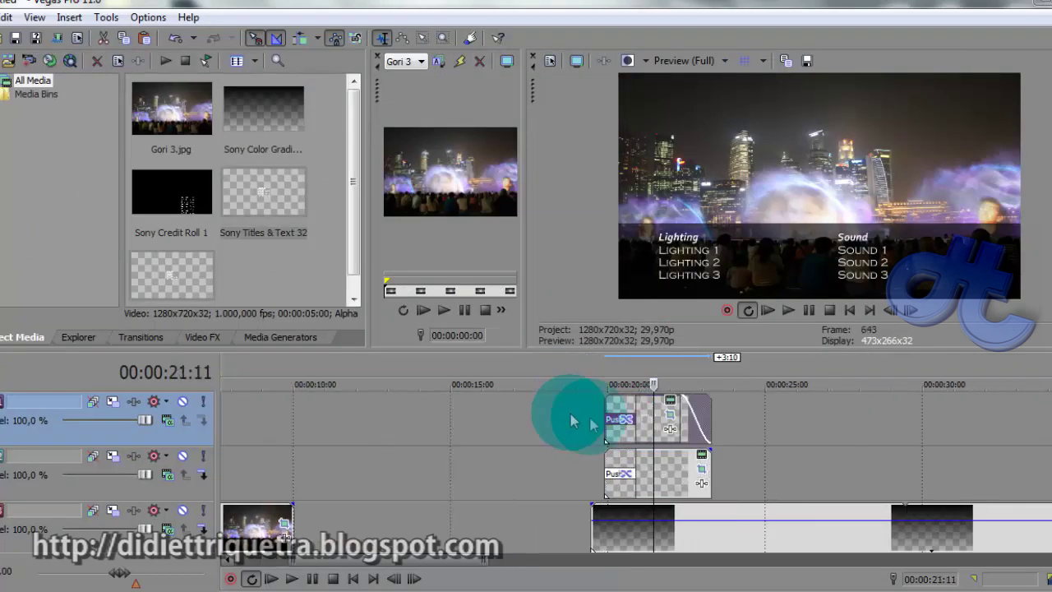
left_click(670, 405)
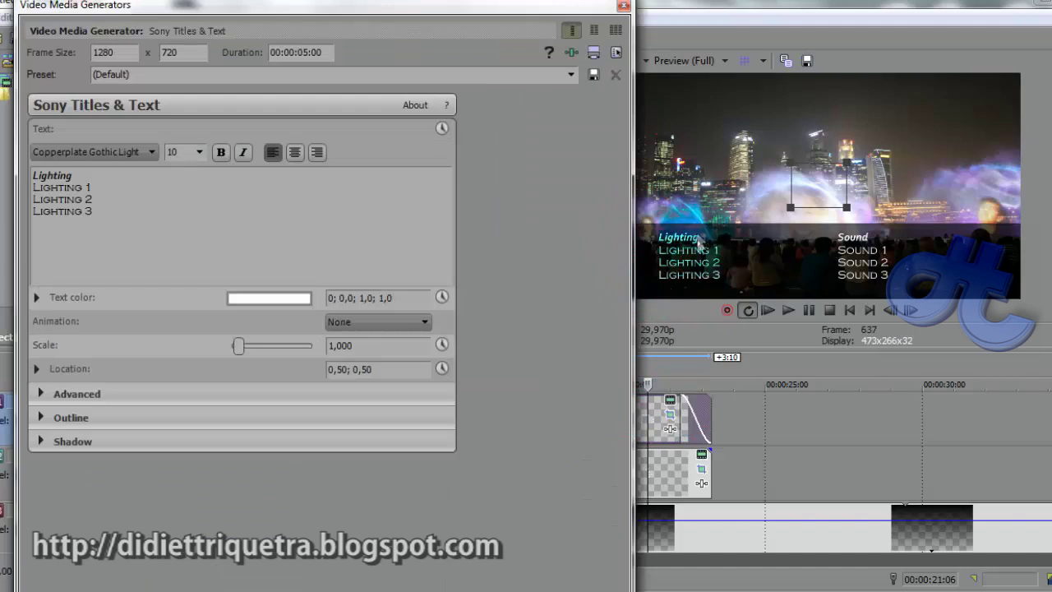
Review the Lighting and Sound title texts unchanged, then set the playhead at 19:22 and show Transitions
left_click(51, 176)
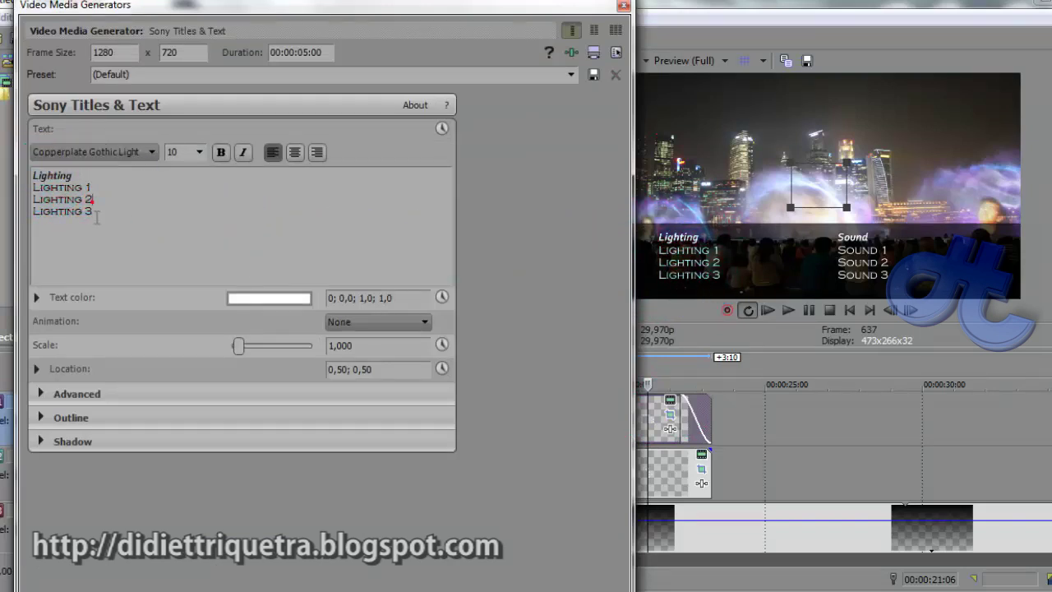
left_click(622, 5)
left_click(655, 474)
left_click(701, 457)
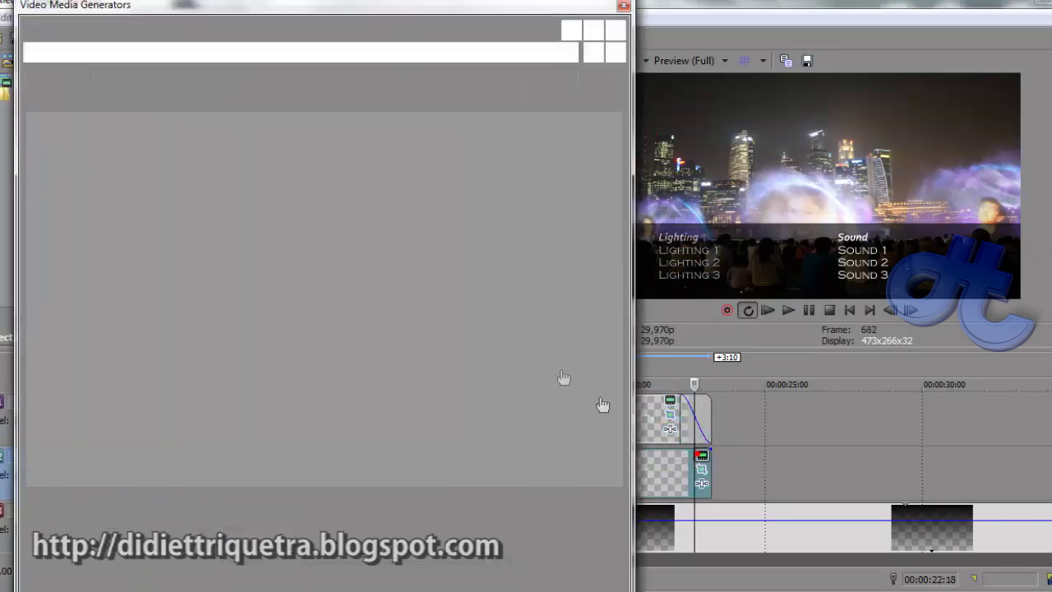
triple_click(146, 220)
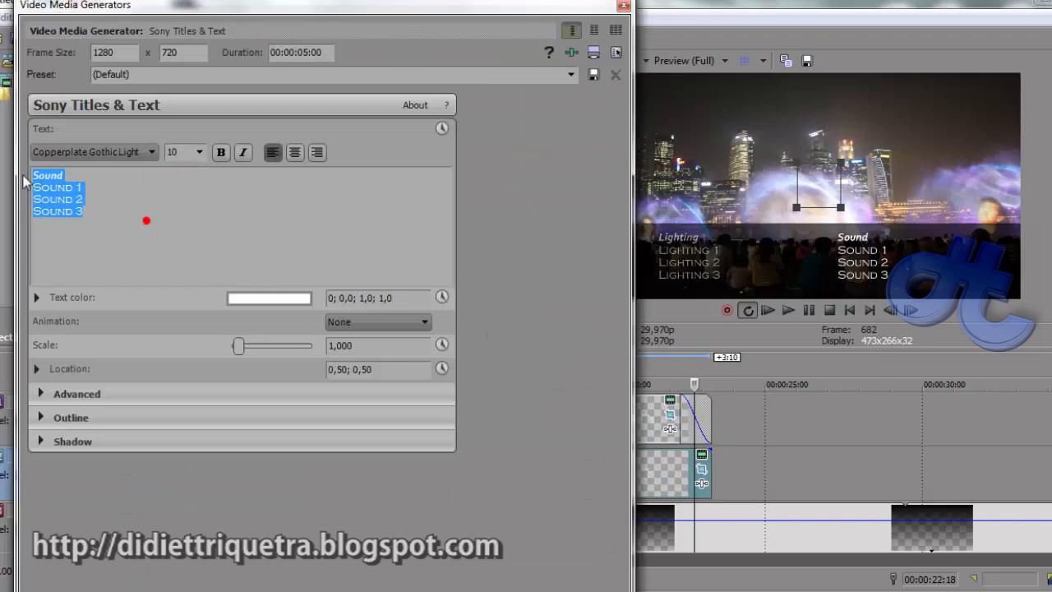
left_click(623, 6)
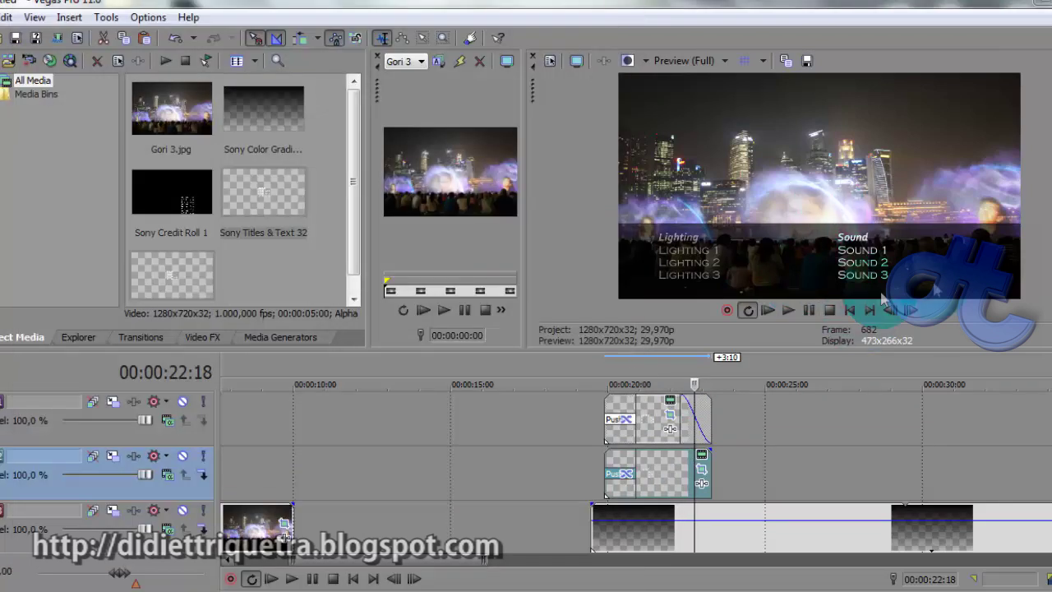
left_click(605, 371)
left_click(147, 338)
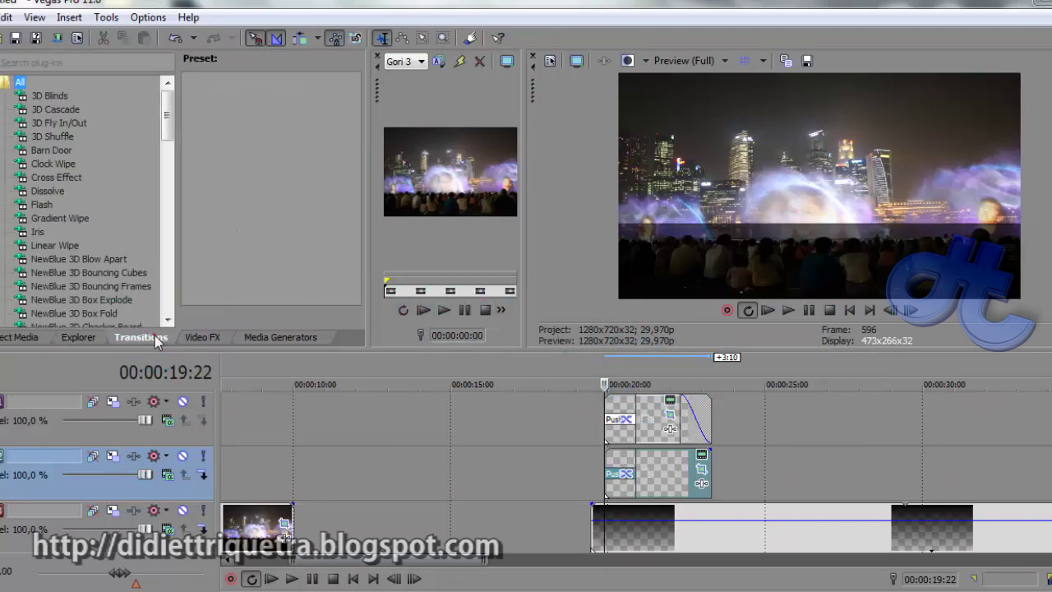
Apply the Push Left transition preset to the start of the title event
left_click_drag(166, 117, 165, 261)
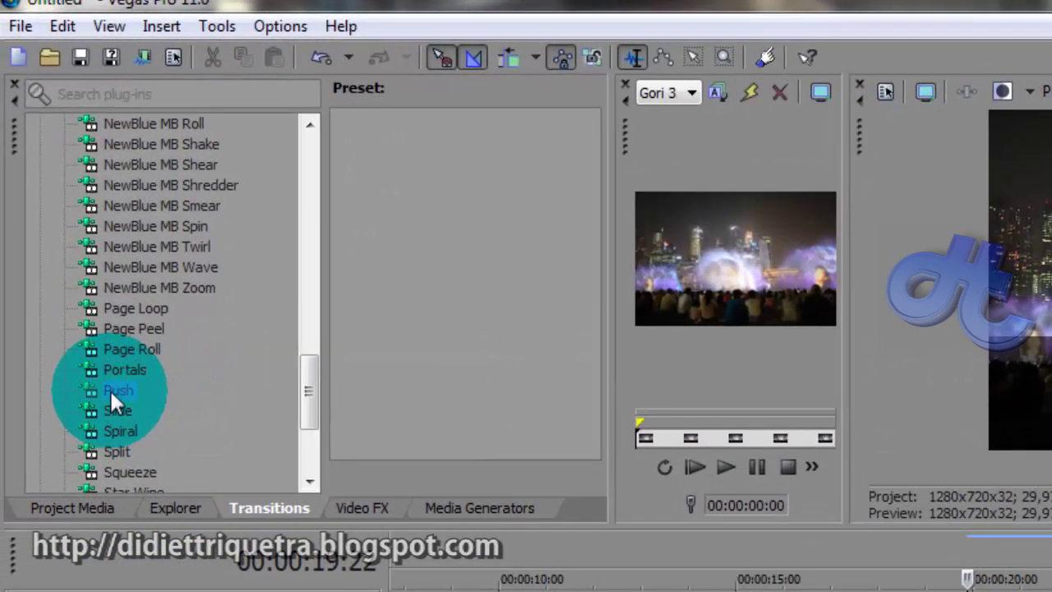
left_click(37, 259)
left_click(544, 219)
left_click_drag(589, 153, 590, 220)
left_click(384, 337)
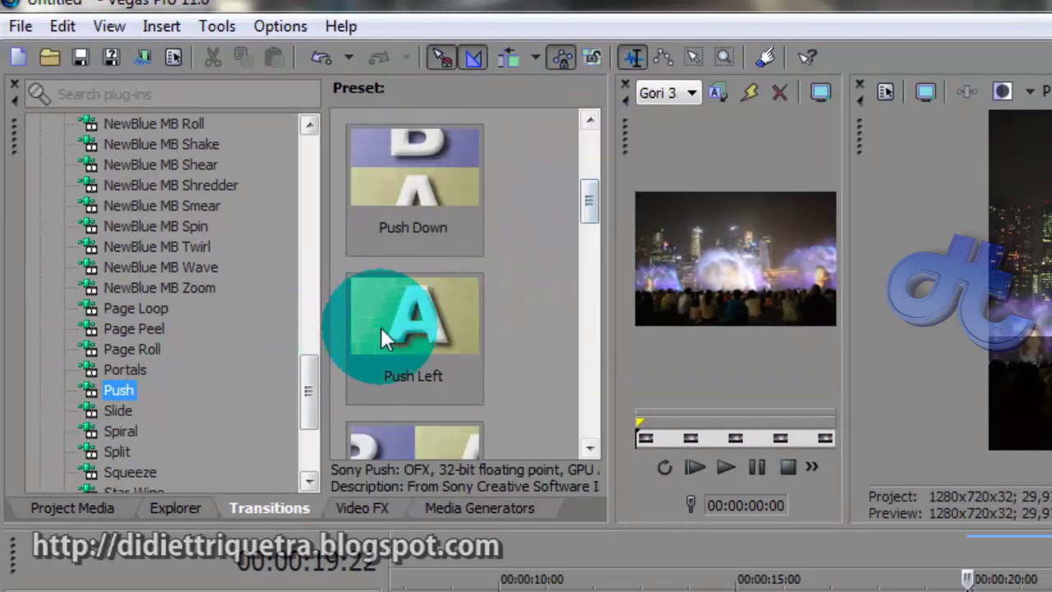
left_click_drag(387, 324, 967, 591)
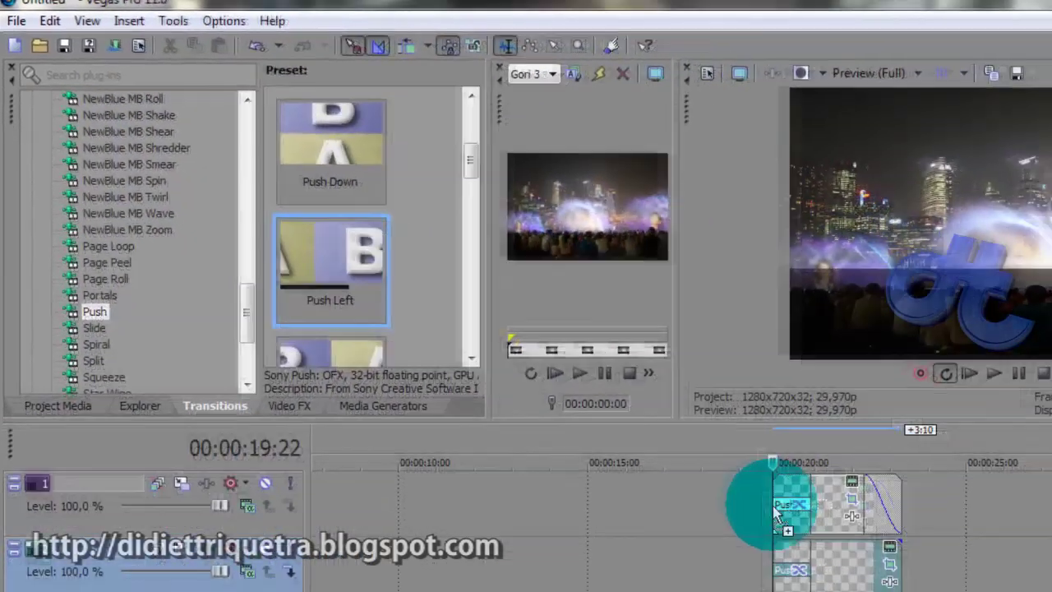
left_click_drag(773, 506, 773, 505)
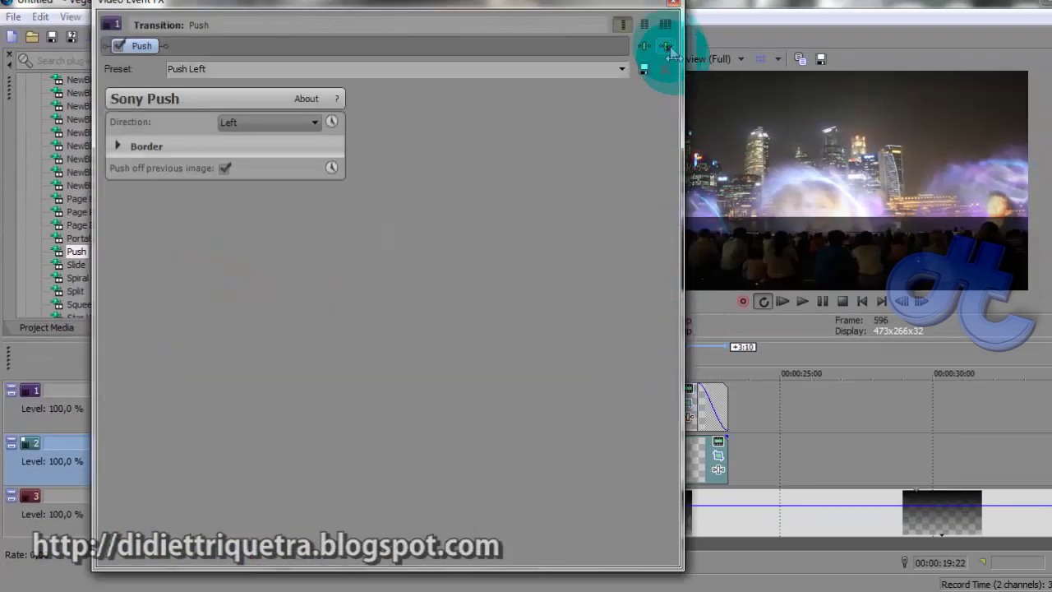
left_click(676, 7)
Paste repeated copies of the title events along tracks 1 and 2
left_click(682, 400)
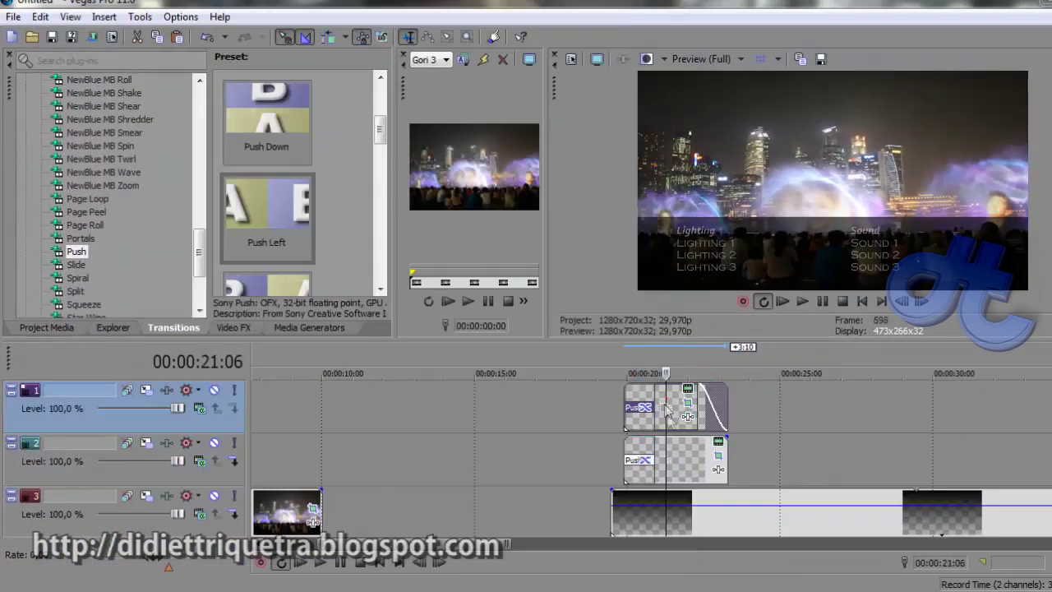
left_click(746, 409)
key("ctrl+v")
left_click(682, 268)
left_click(749, 444)
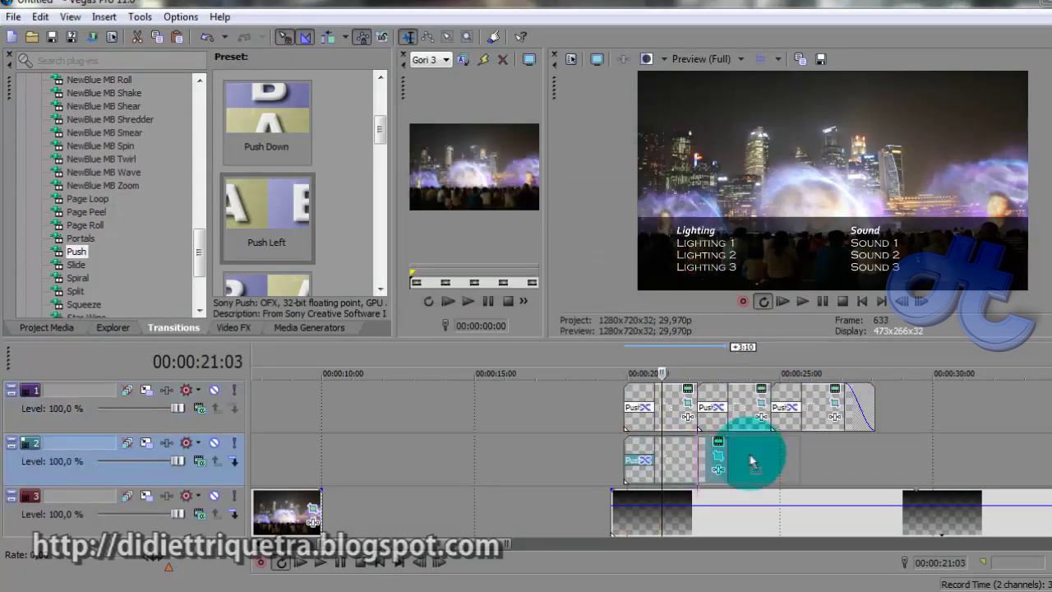
key("ctrl+v")
left_click(679, 270)
left_click(746, 404)
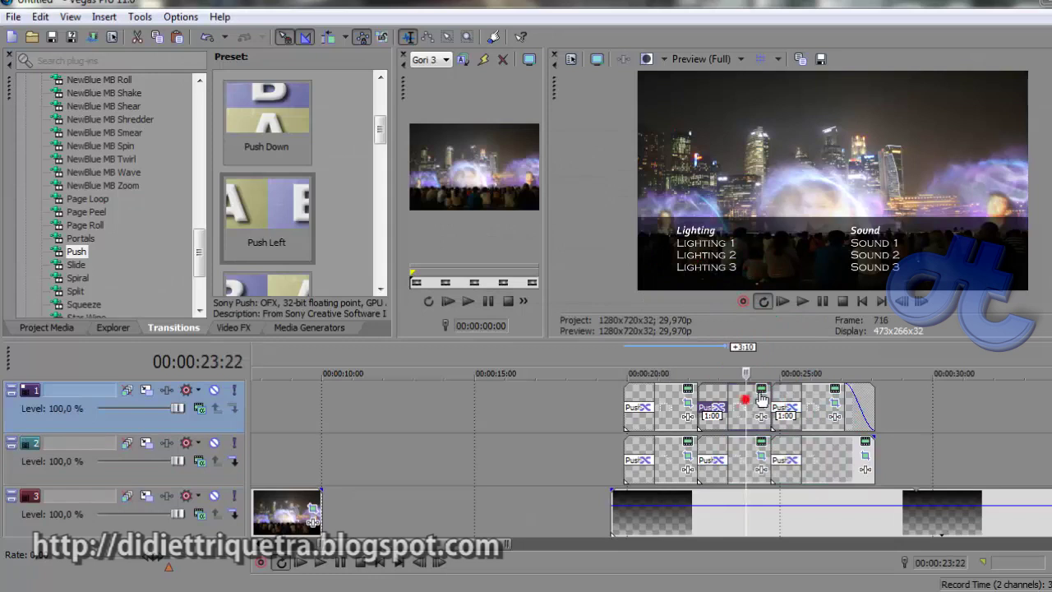
left_click(762, 389)
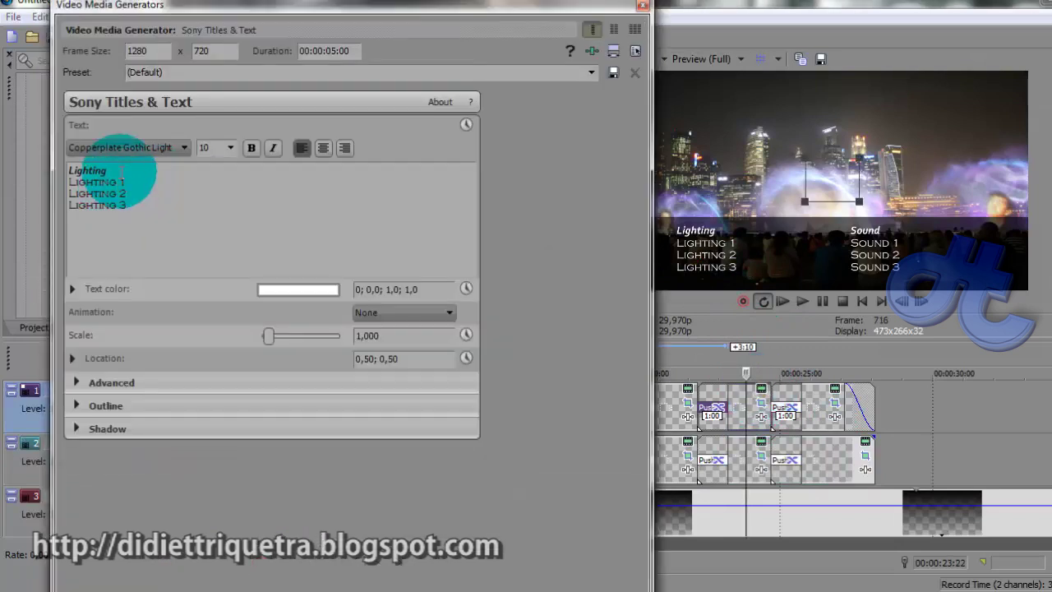
Retitle the two copied Lighting headings as 'Coustume' and 'Wardrobe'
left_click_drag(119, 170, 62, 179)
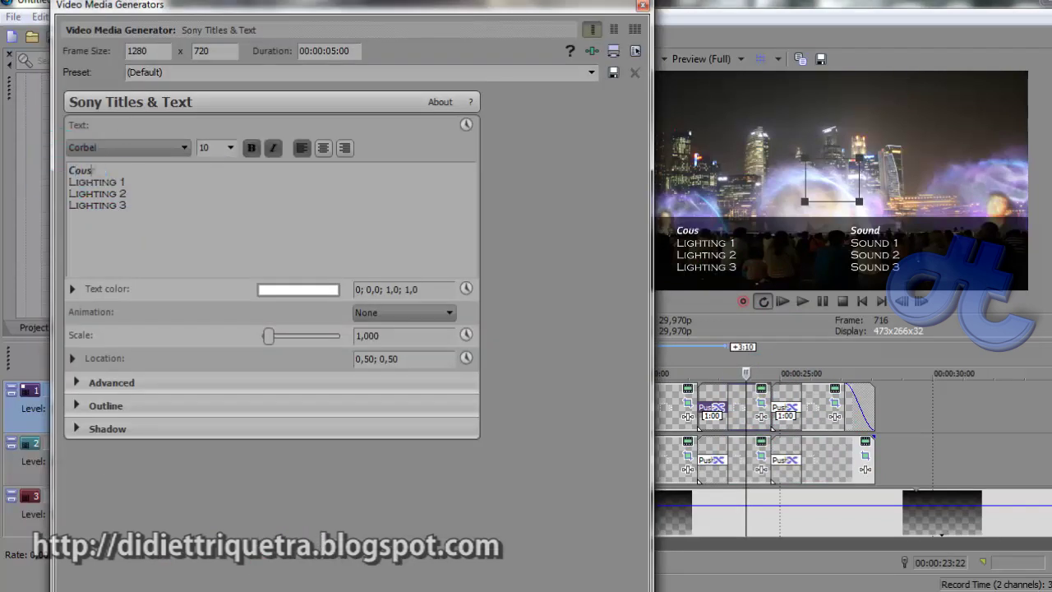
left_click(644, 6)
left_click(835, 388)
left_click(642, 5)
Play back the sliding credits from the titles' start, then park the playhead at 30:05
left_click(622, 356)
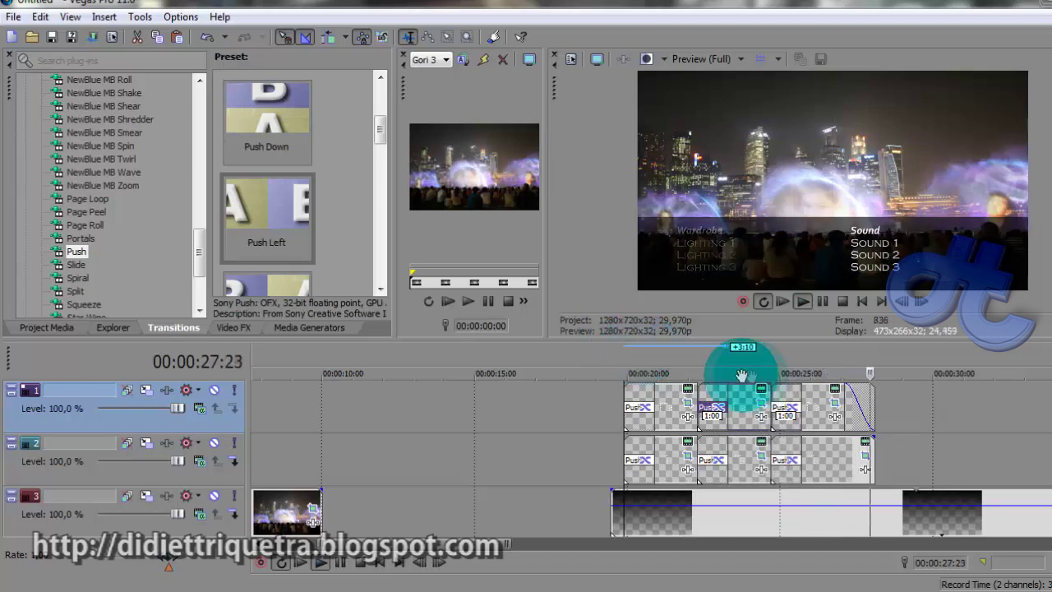
key("space")
left_click(700, 358)
key("space")
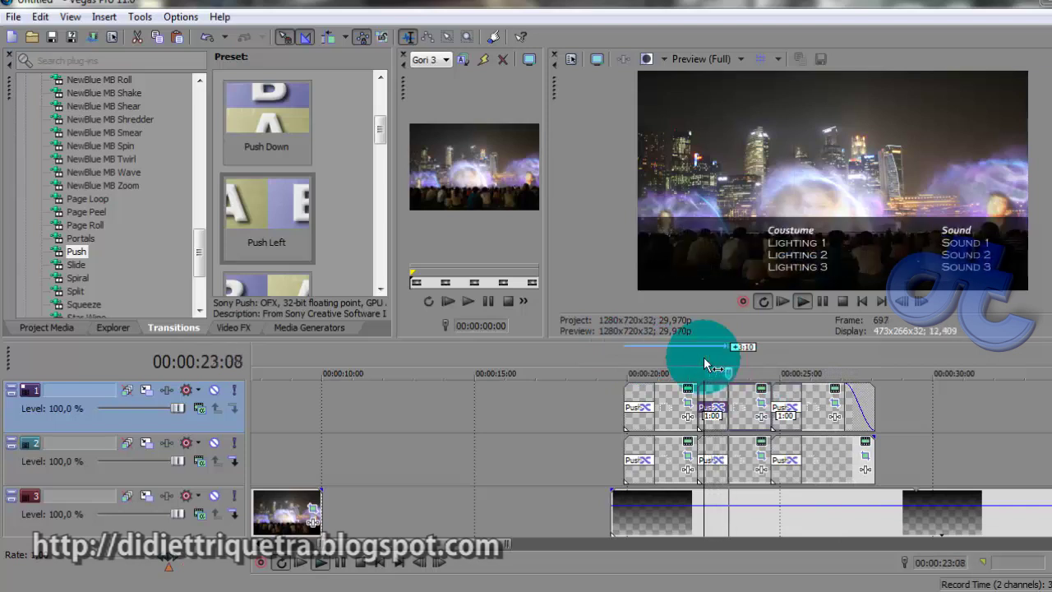
left_click(785, 419)
key("space")
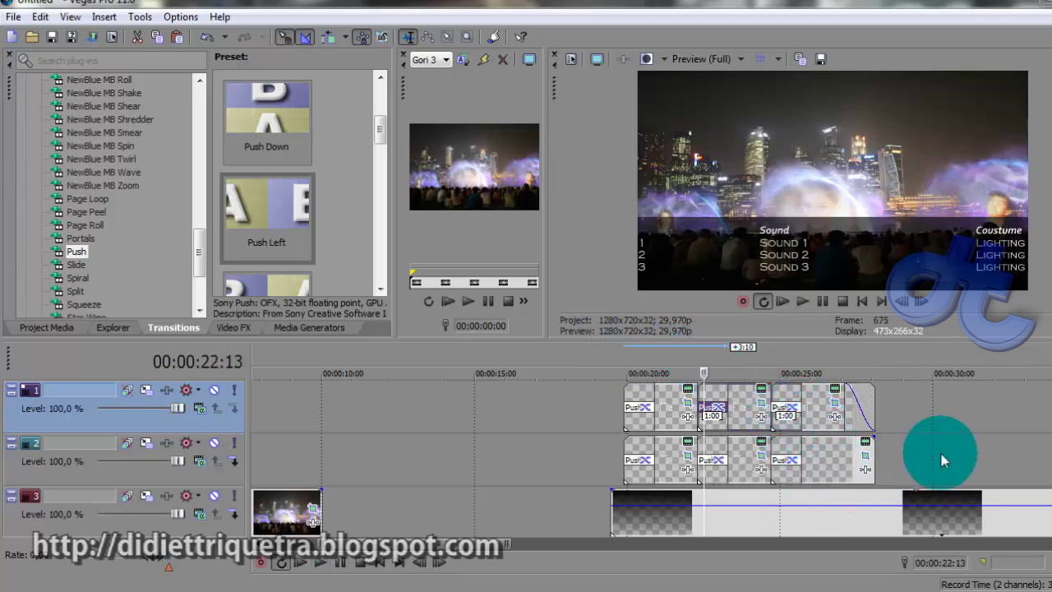
left_click(941, 453)
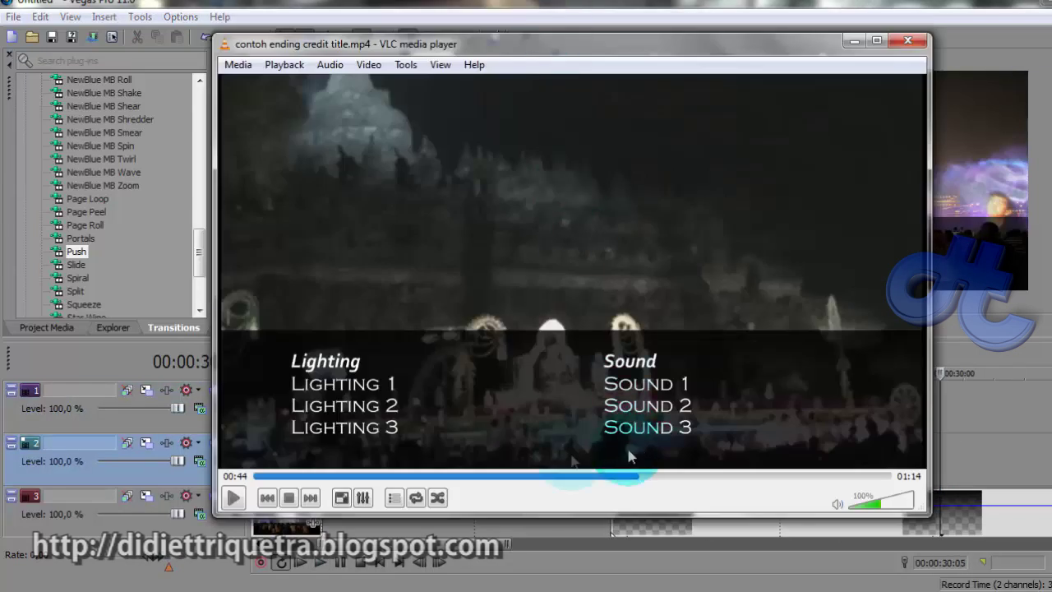
In VLC, jump the sample credits video to 00:49 and watch it play
left_click(658, 477)
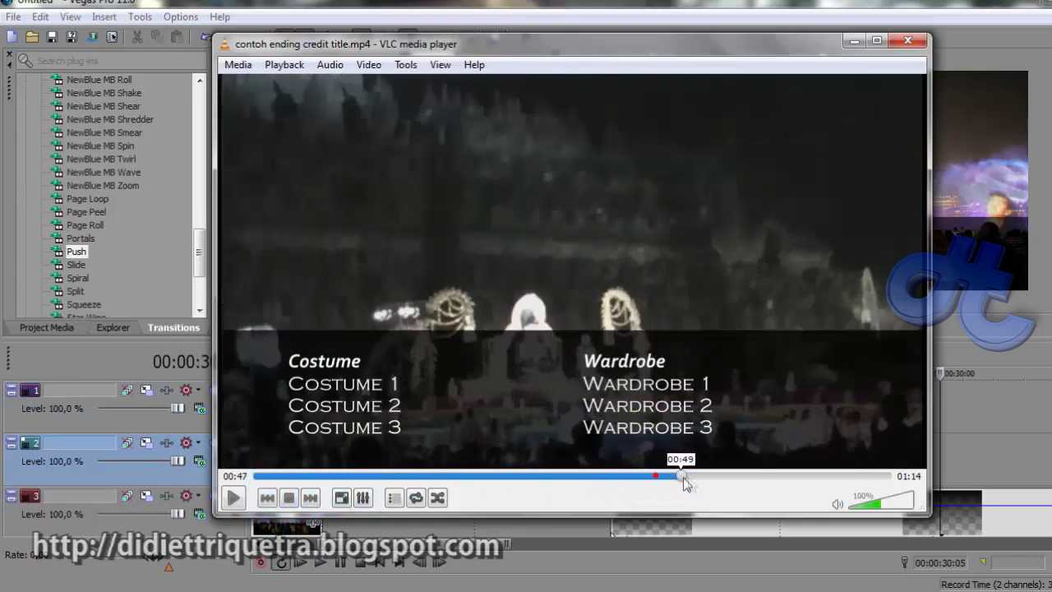
left_click_drag(685, 483, 694, 484)
left_click(233, 497)
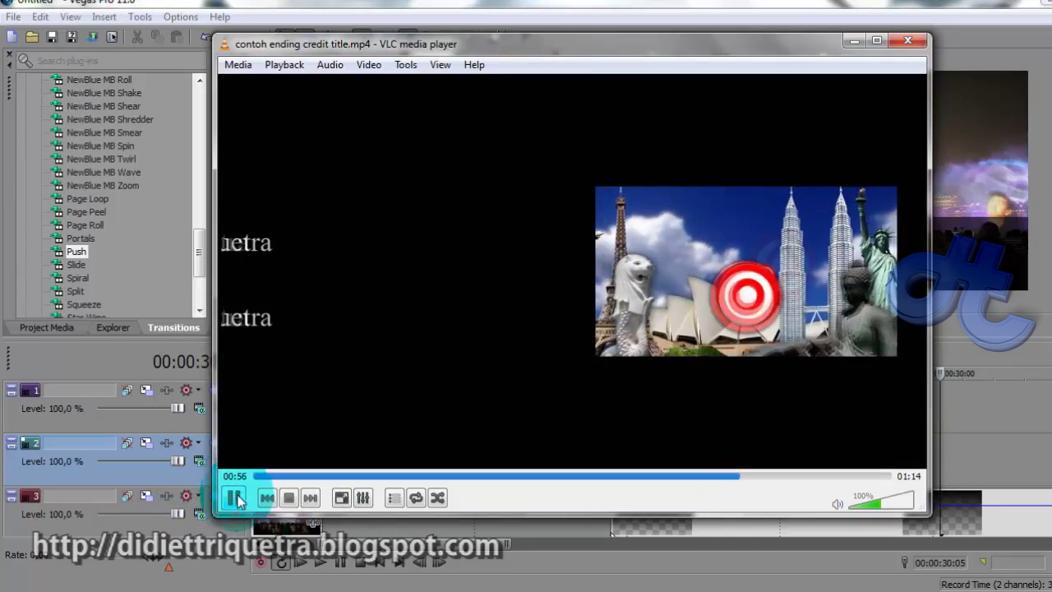
left_click(234, 498)
Scrub to the Edited By cards at 00:58–01:00, then minimize VLC
left_click(735, 478)
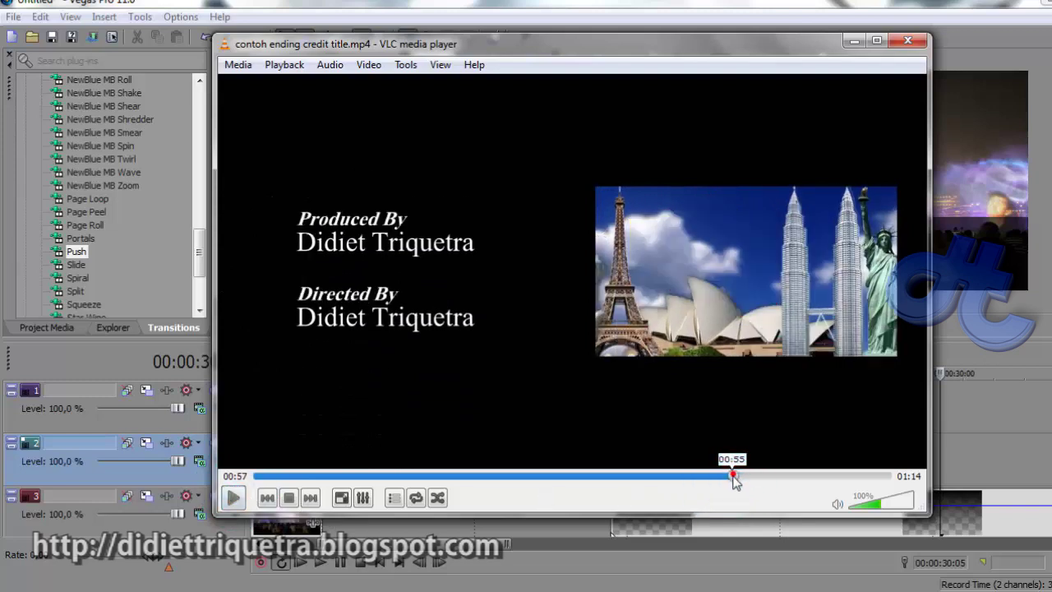
mouse_move(747, 482)
left_mouse_down()
mouse_move(732, 482)
mouse_move(756, 481)
left_mouse_up()
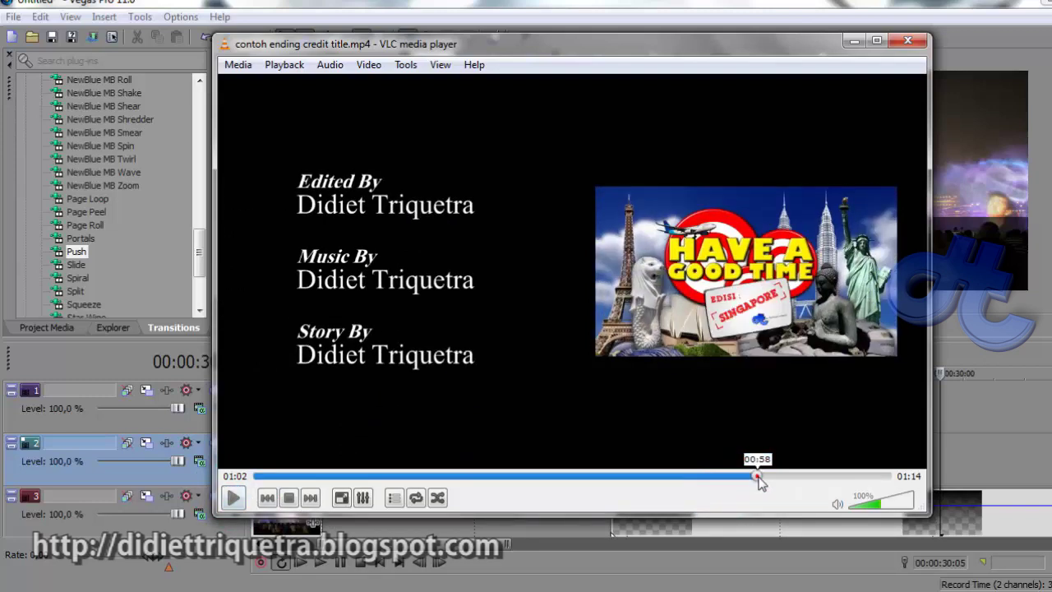
left_click(234, 498)
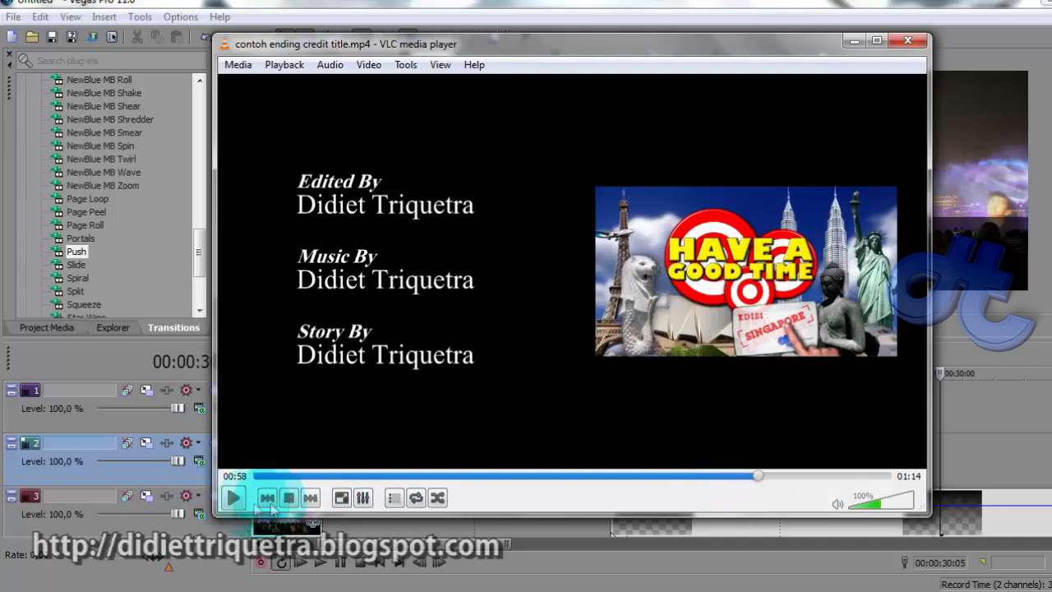
left_click(234, 498)
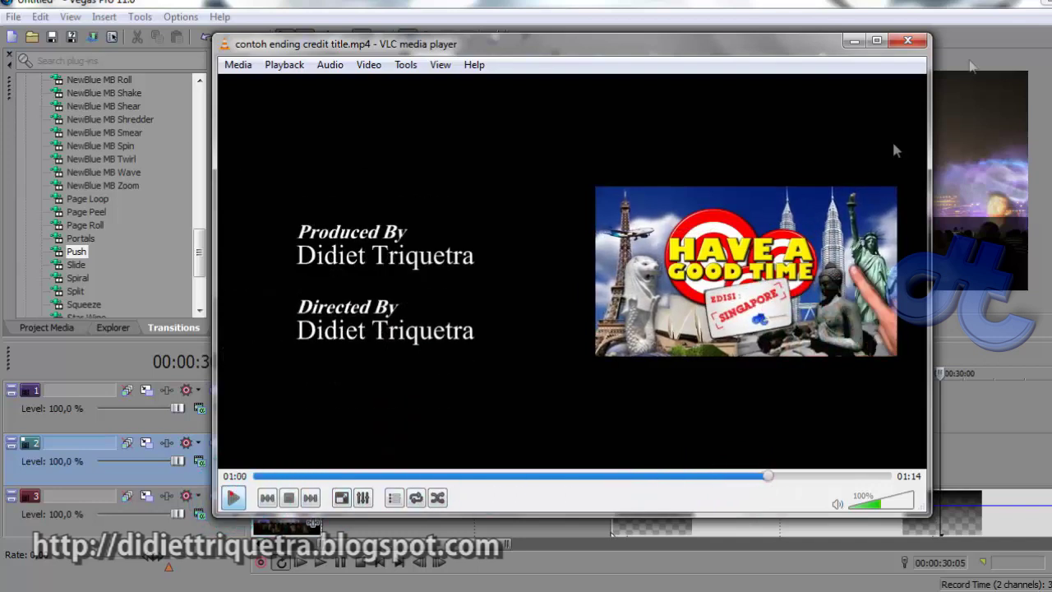
left_click(856, 41)
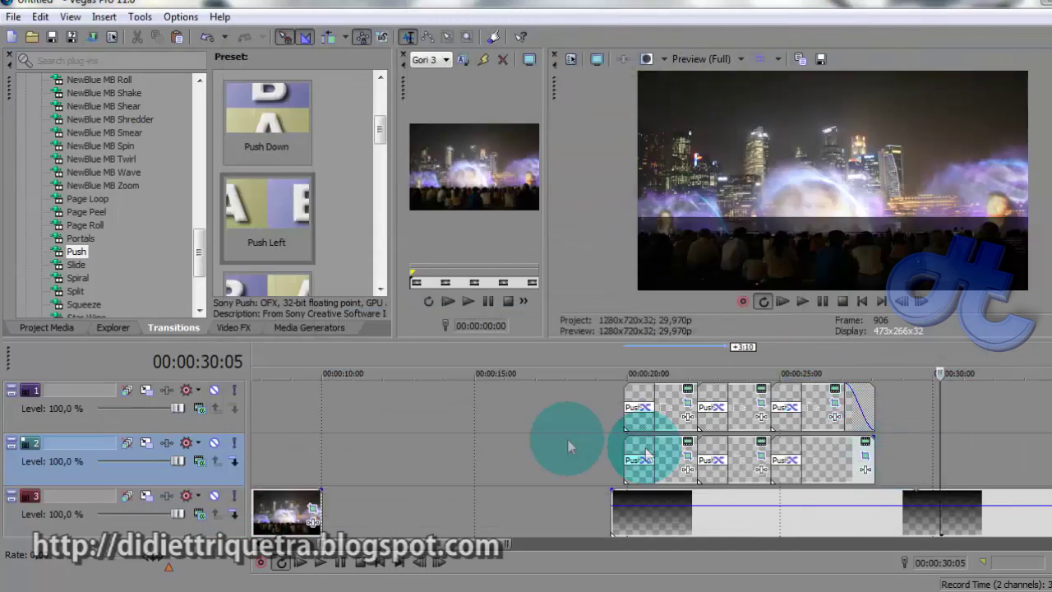
Move the photo clips later along track 4, around 00:00:50:23
scroll(703, 450, "down", 3)
left_click(760, 405)
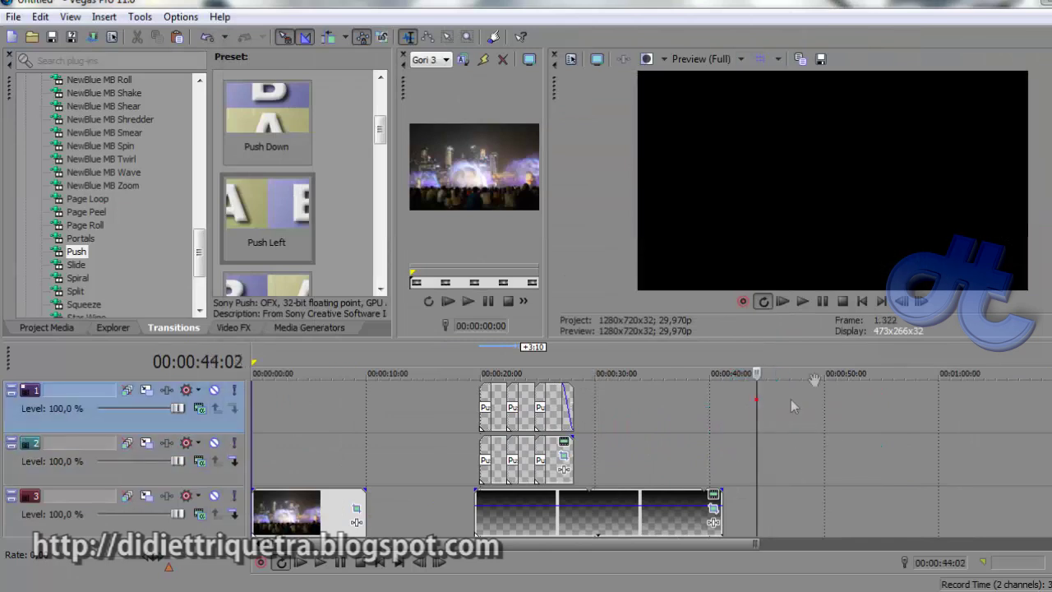
scroll(625, 461, "down", 2)
left_click(615, 456)
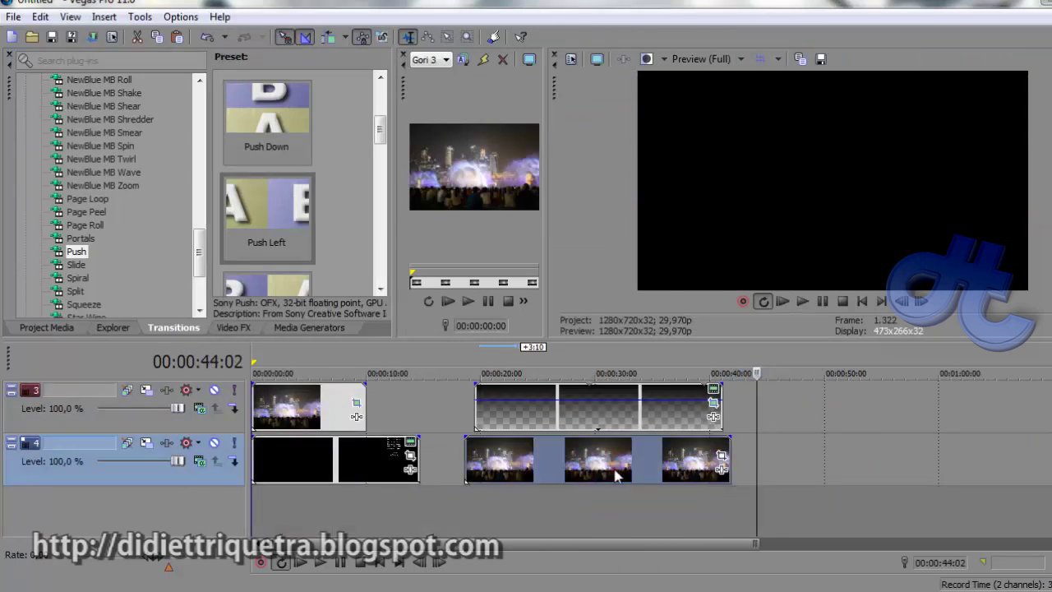
left_click_drag(581, 471, 548, 458)
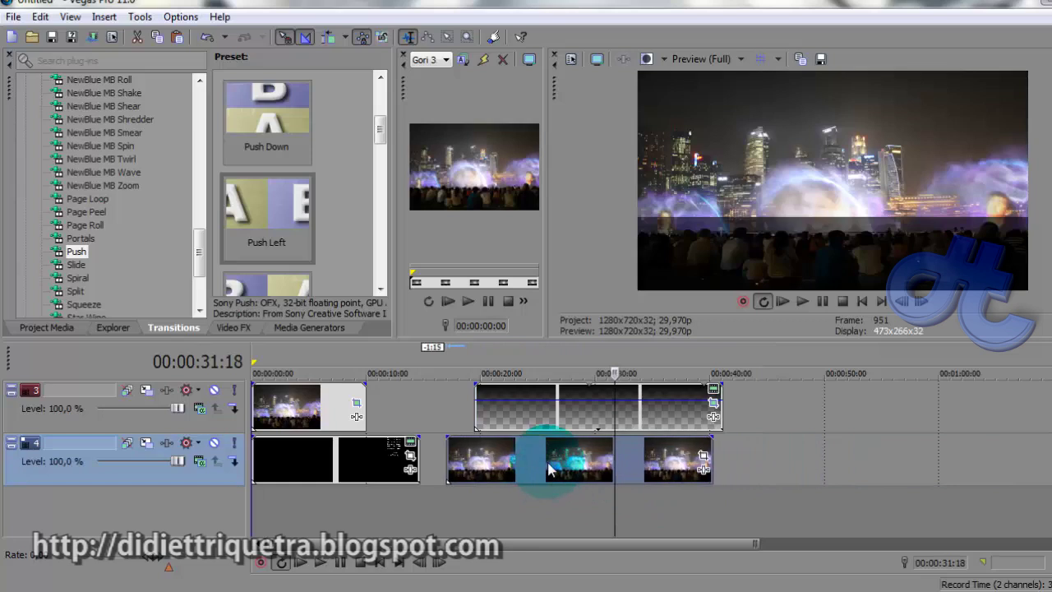
left_click_drag(904, 481, 892, 468)
left_click(835, 403)
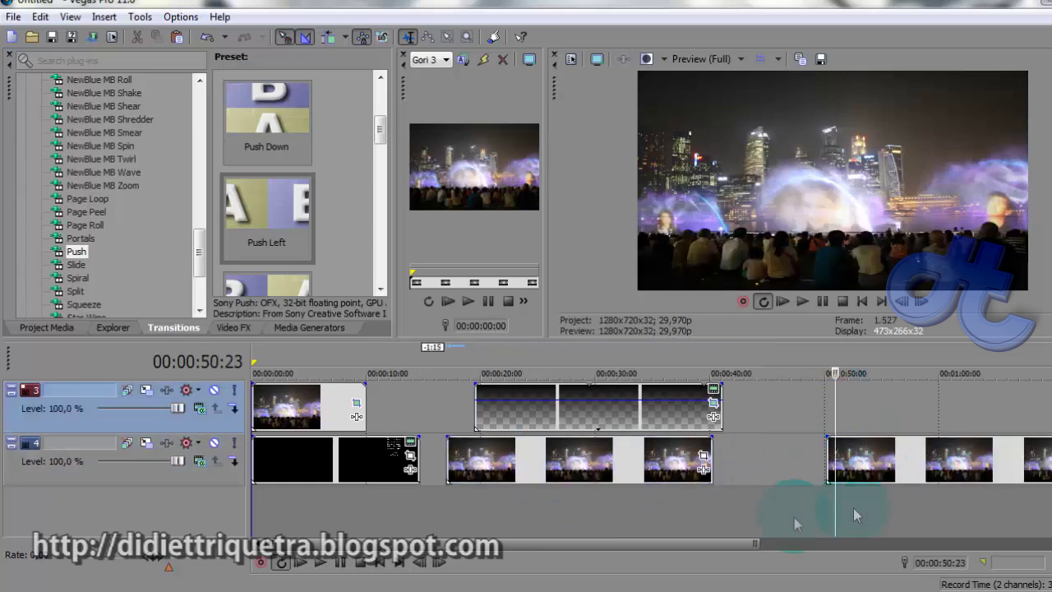
left_click_drag(681, 545, 920, 546)
Shrink Gori 3 via Pan/Crop to a right-side inset, crop about 4288×2859
left_click(557, 469)
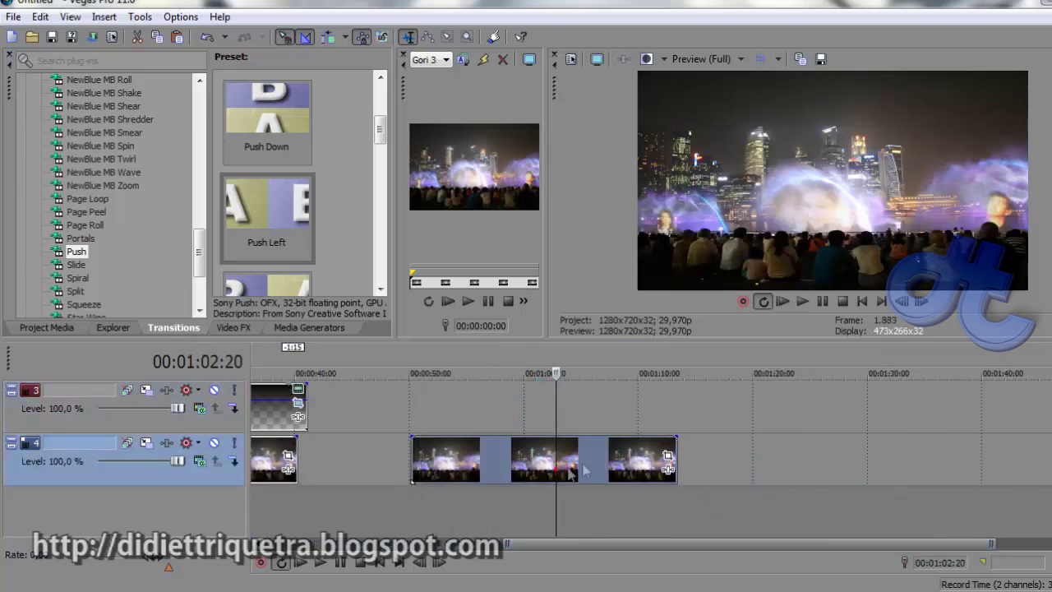
left_click(667, 455)
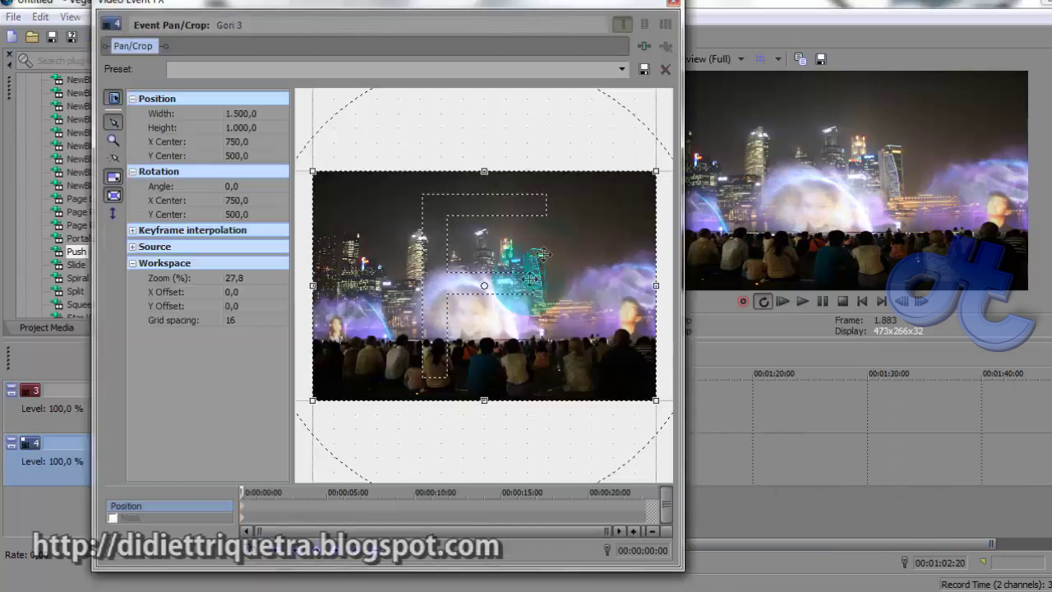
left_click_drag(657, 173, 369, 132)
left_click(673, 2)
left_click(422, 505)
left_click(411, 451)
right_click(434, 456)
Insert a new text media title on track 3 at 00:00:49:07
left_click(403, 407)
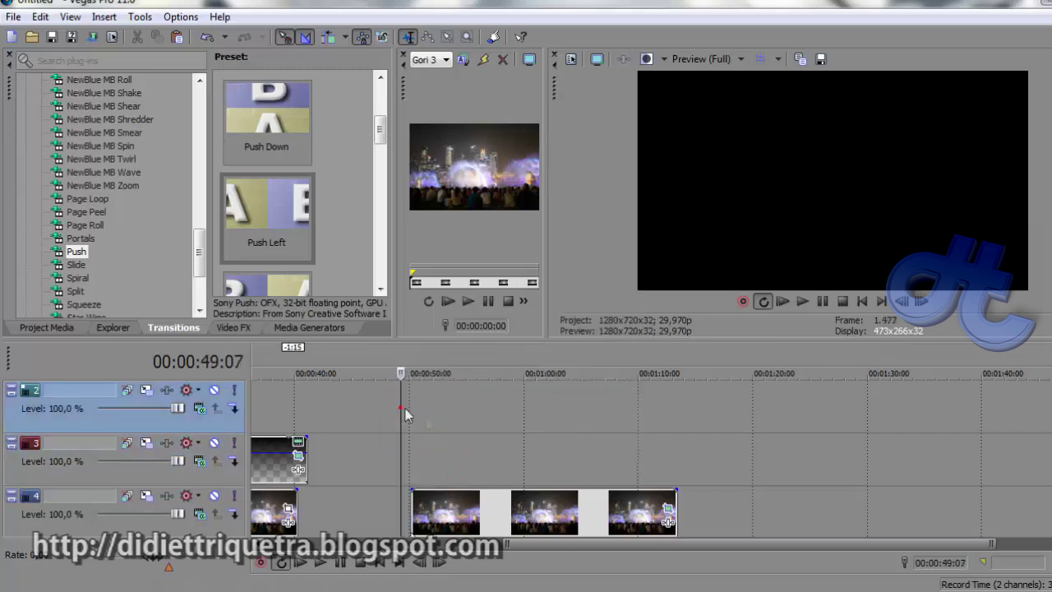
scroll(555, 475, "down", 3)
scroll(641, 477, "up", 2)
right_click(699, 448)
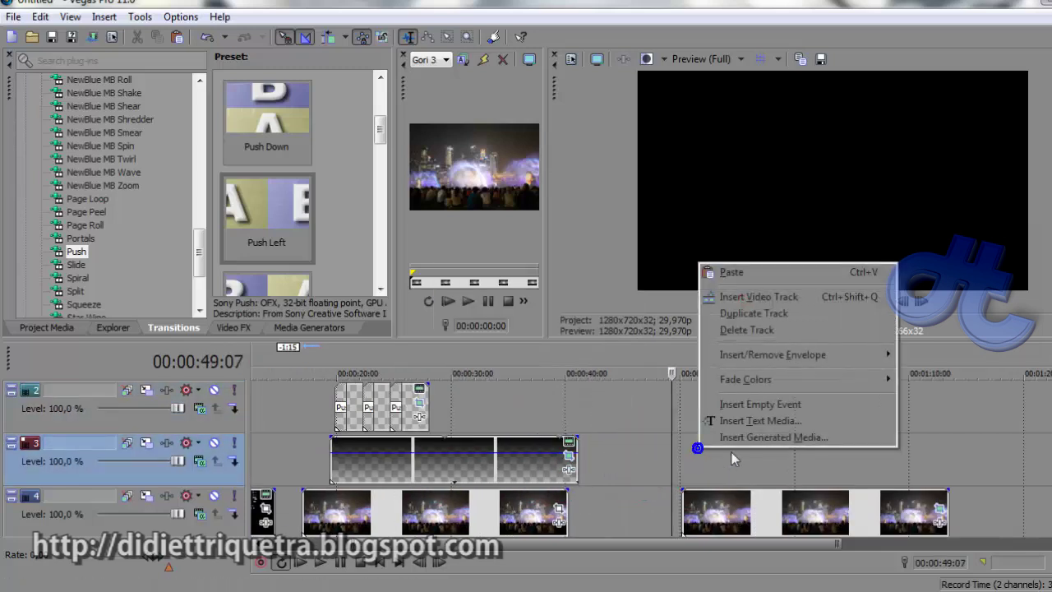
left_click(745, 424)
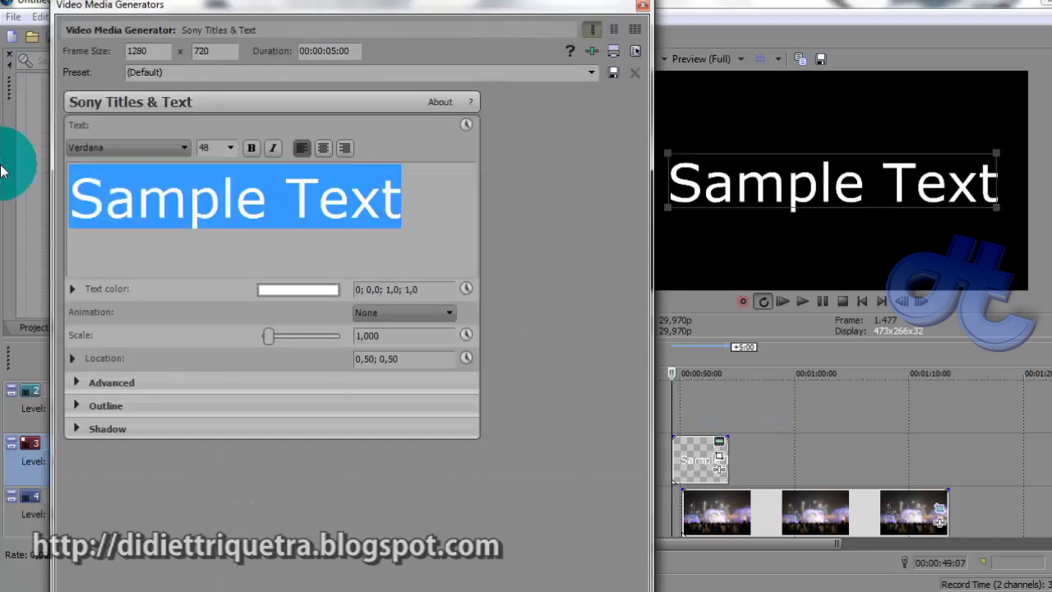
Type 'Editor' with the editor's name on the line below, and set size 9
type("Editor")
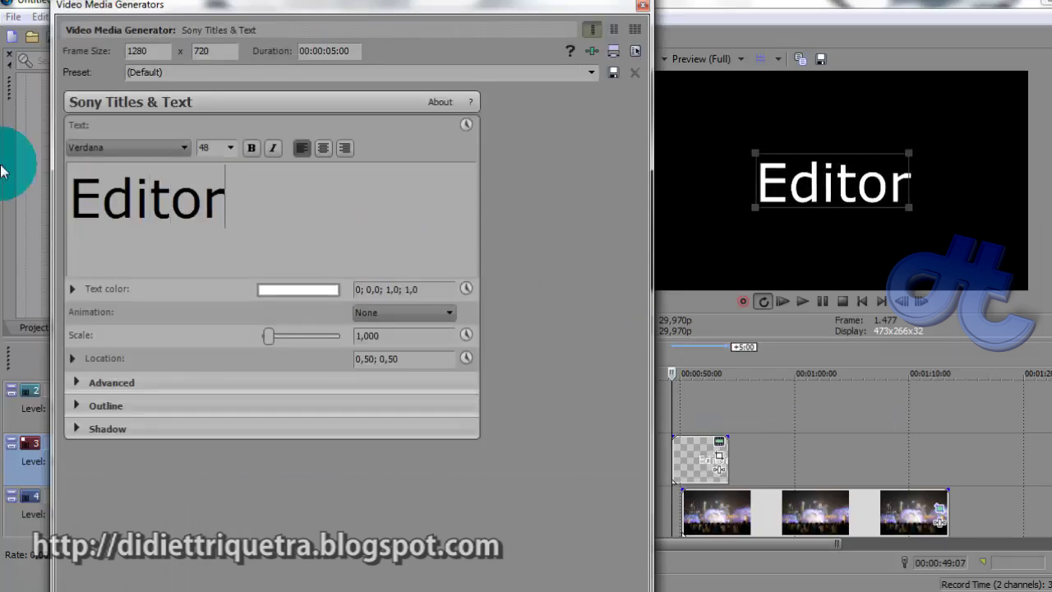
key("Return")
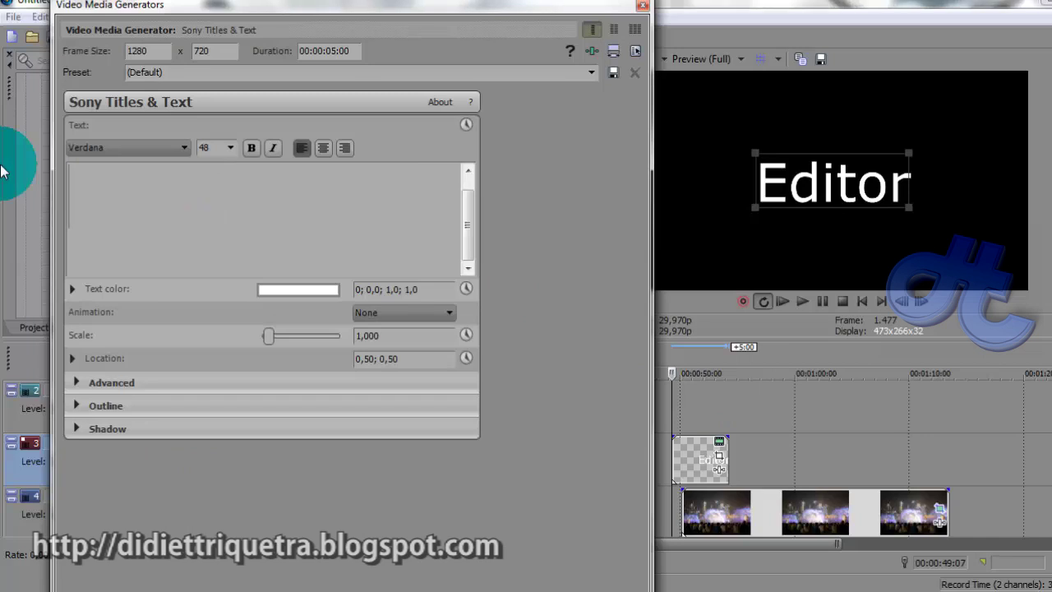
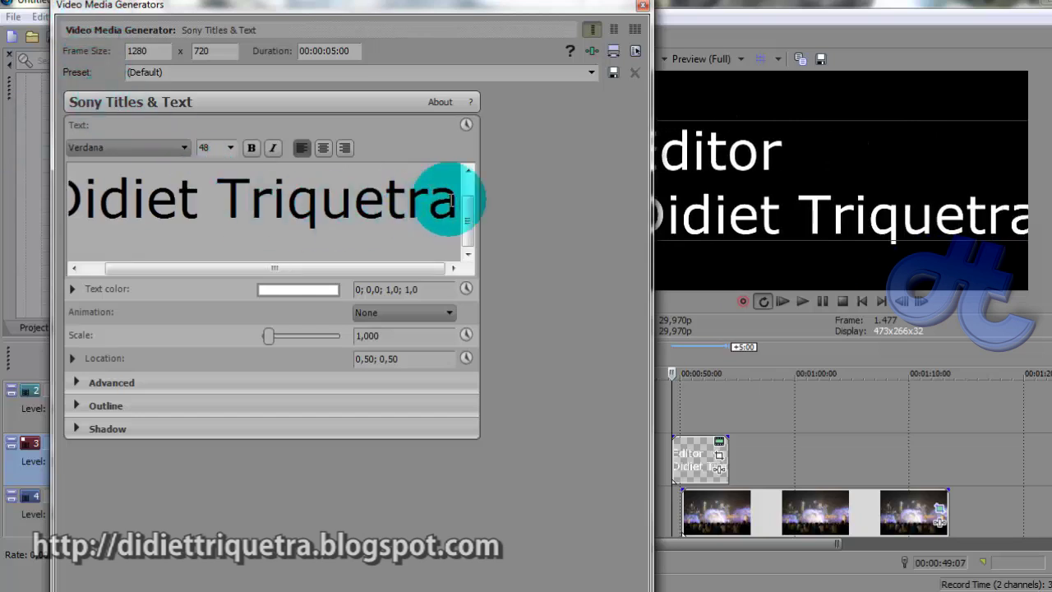
key("ctrl+a")
scroll(205, 147, "down", 13)
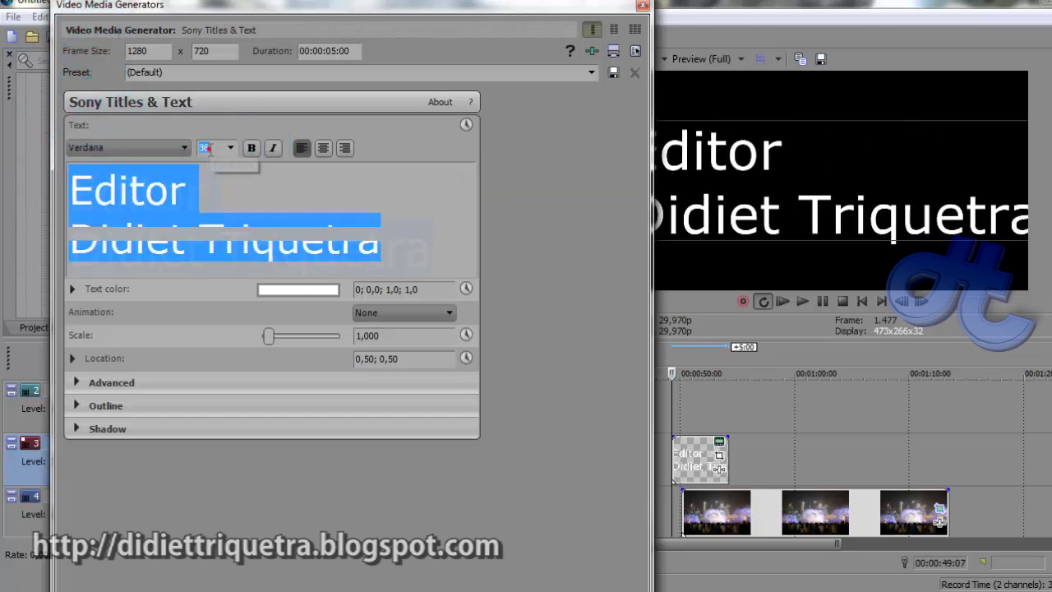
left_click(200, 209)
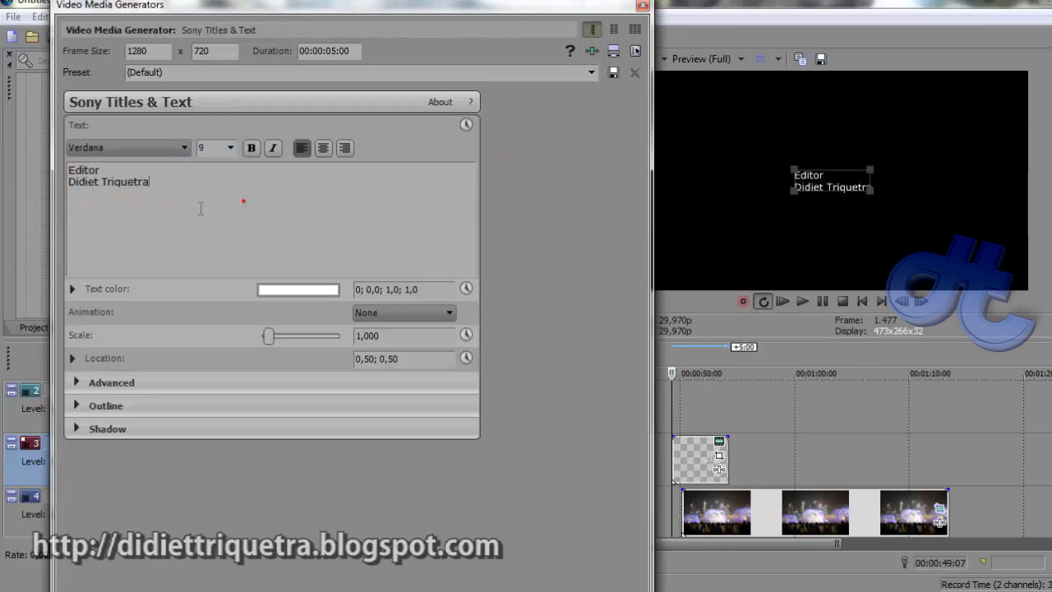
Set the Editor line to Arial CE and the name line to Copperplate Gothic Bold
left_click(184, 148)
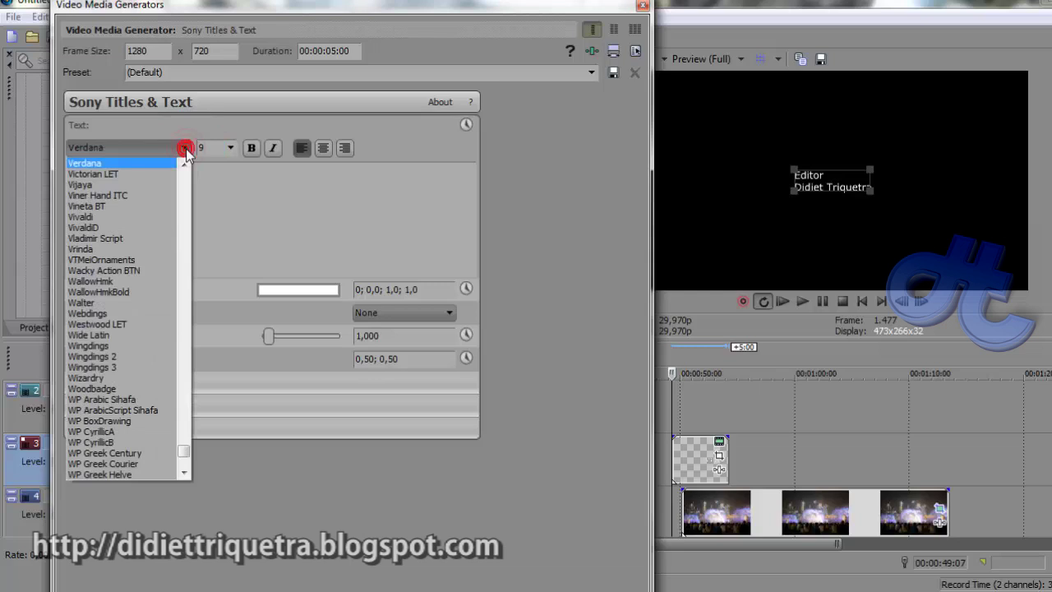
left_click_drag(185, 456, 188, 222)
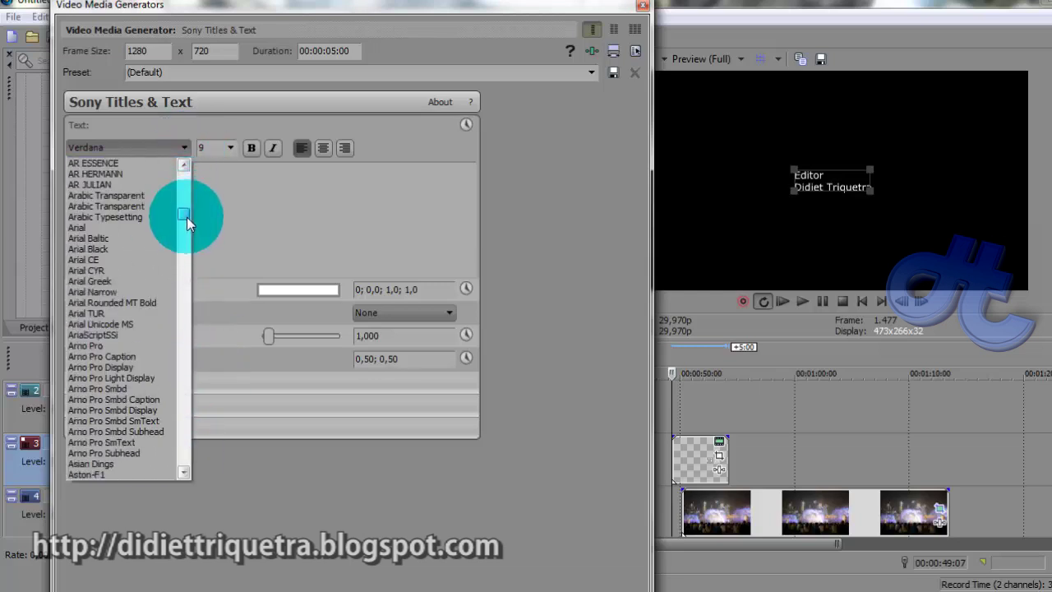
left_click(134, 260)
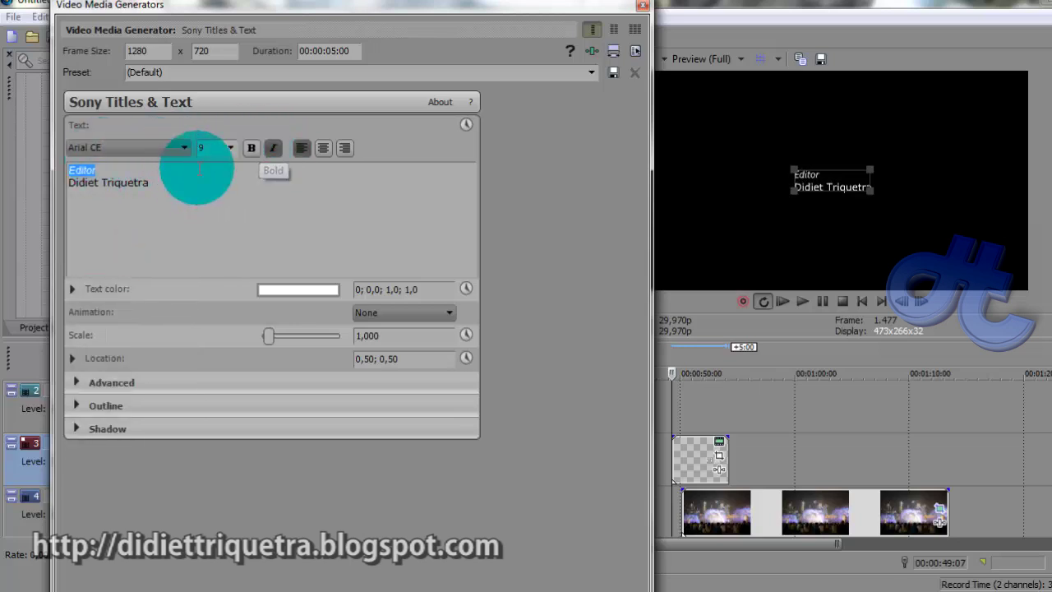
left_click_drag(182, 188, 81, 182)
left_click(161, 153)
scroll(169, 293, "down", 10)
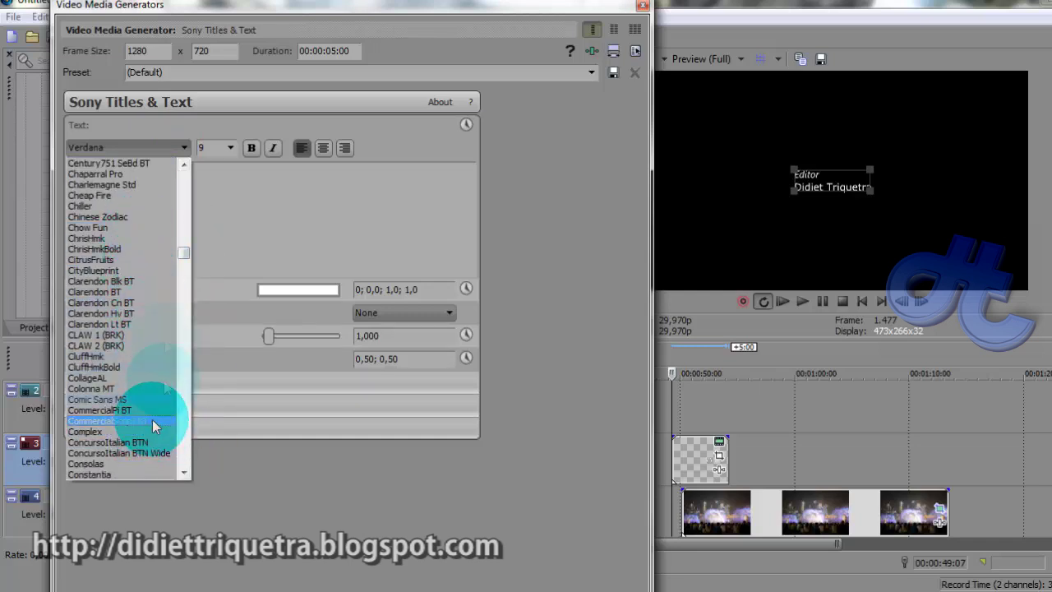
scroll(173, 329, "up", 4)
left_click_drag(191, 250, 195, 254)
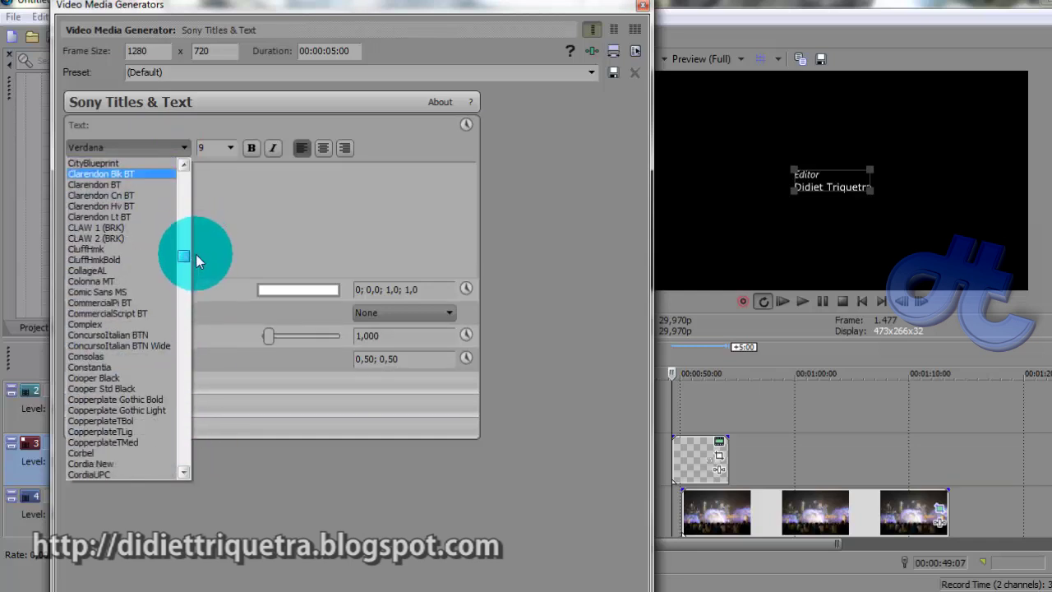
left_click(103, 436)
left_click(218, 195)
Italicize the Editor line and set the name line to size 10
left_click(114, 170)
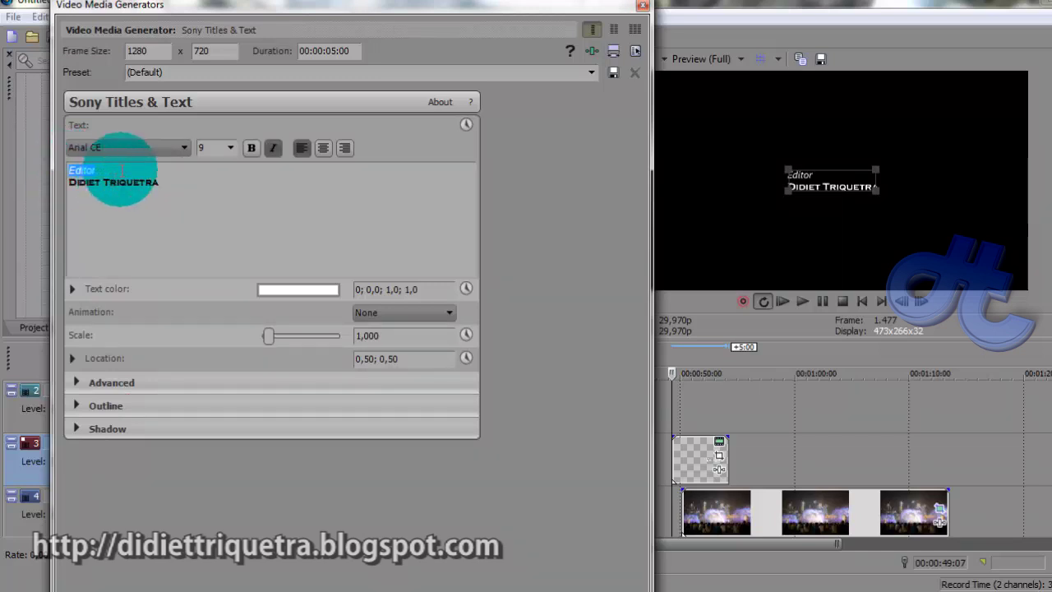
left_click_drag(169, 182, 62, 183)
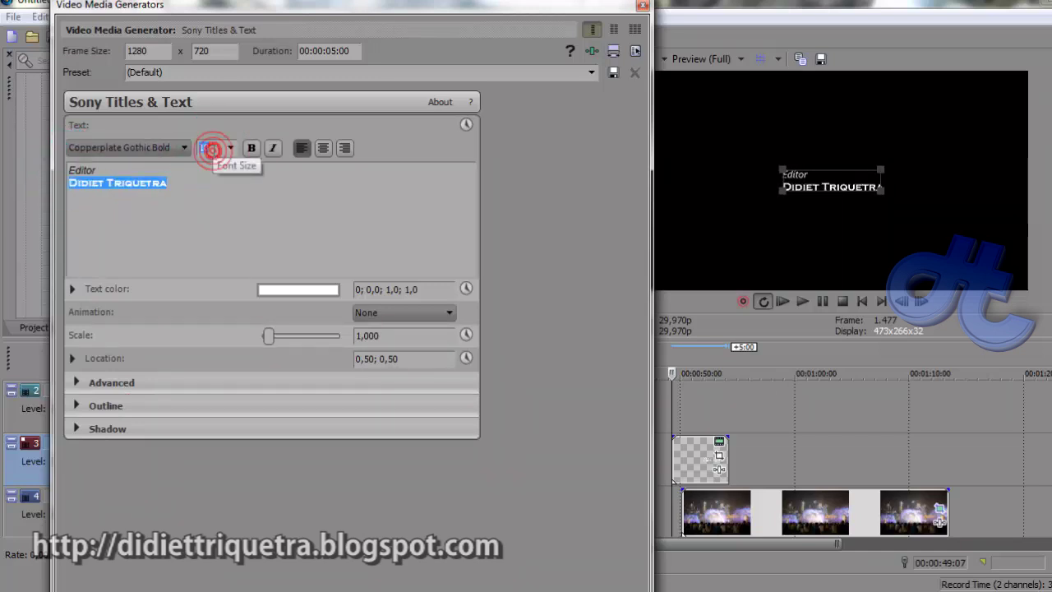
type("12")
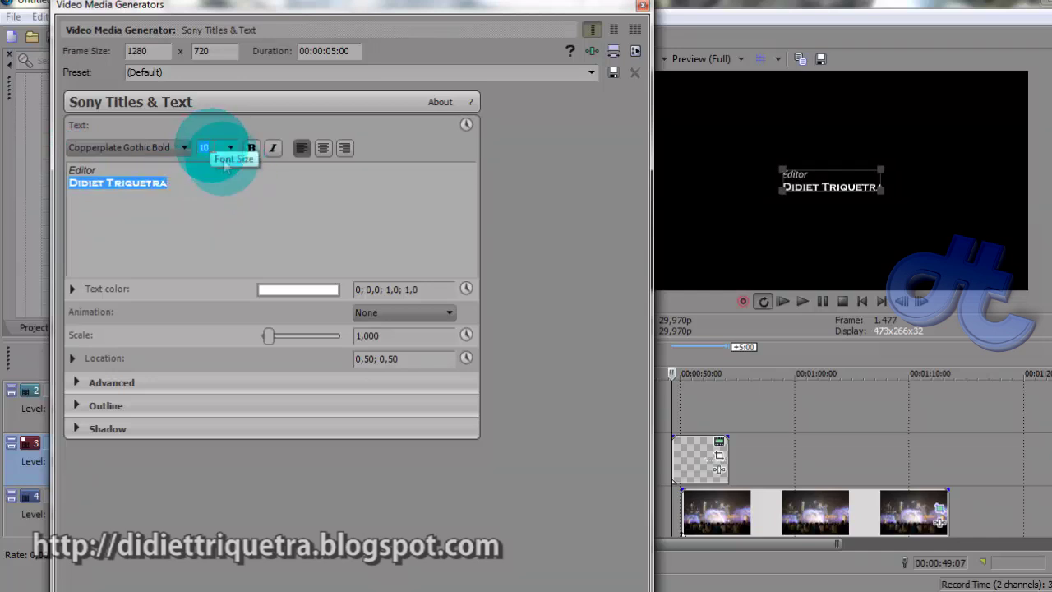
left_click(244, 192)
Copy the Editor–name pair and paste it twice, separated by blank lines
left_click_drag(293, 183, 35, 164)
key("ctrl+c")
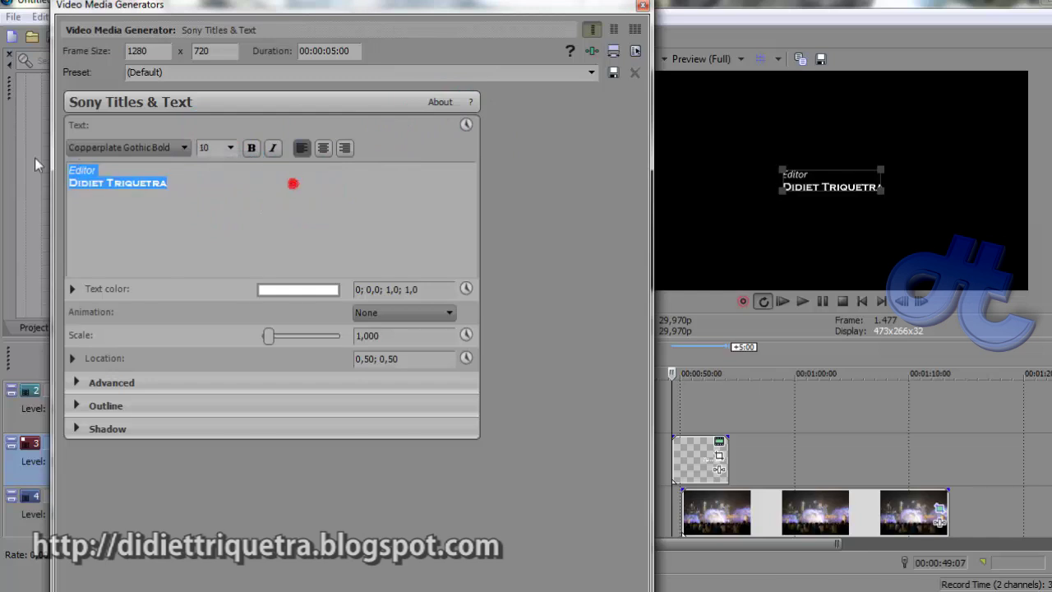
left_click(177, 201)
key("Return")
key("Return")
key("Return")
key("Return")
left_click(179, 203)
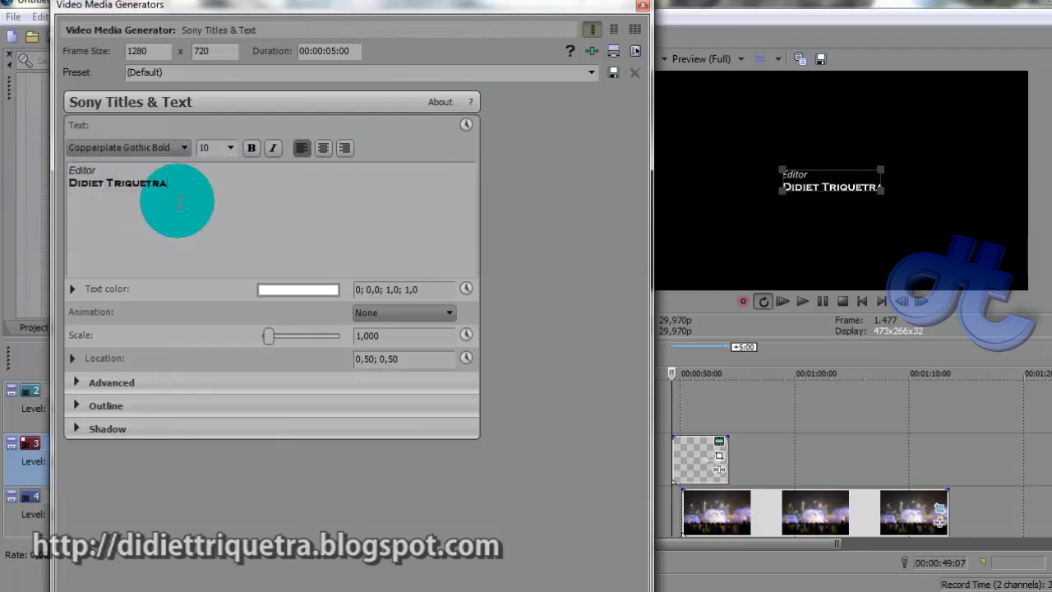
left_click(187, 183)
key("Return")
key("ctrl+v")
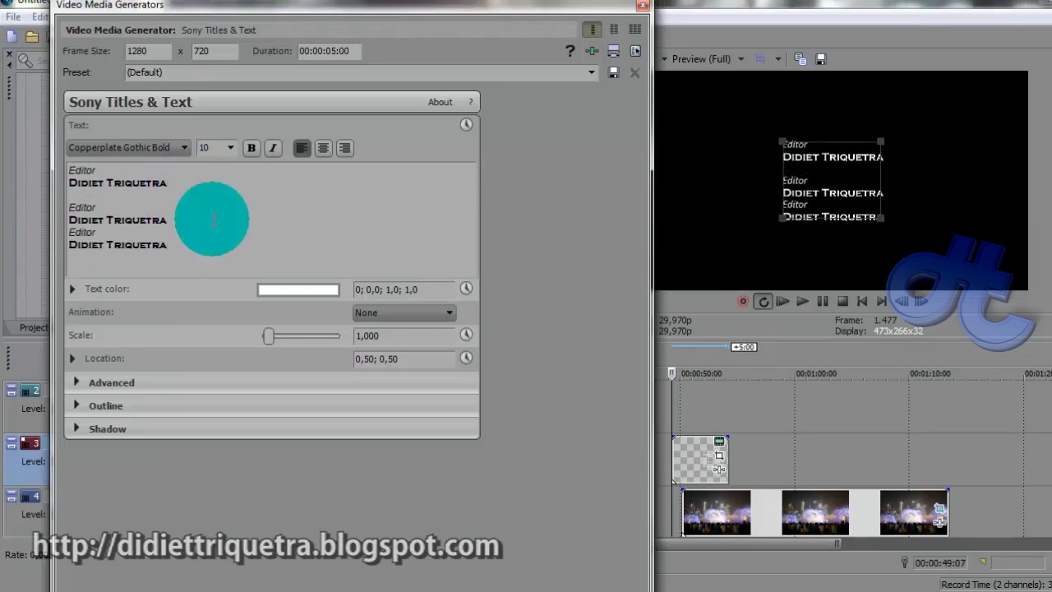
key("Return")
left_click(205, 188)
left_click(615, 30)
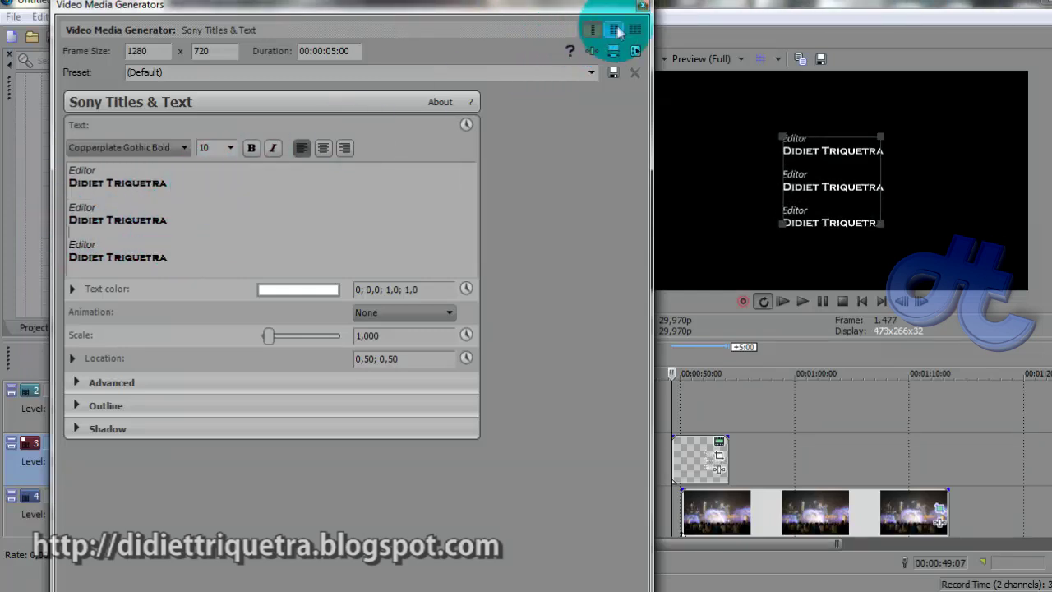
Move the Editor title event slightly later on track 3 and bring up its Pan/Crop
left_click(642, 6)
left_click_drag(712, 459, 740, 462)
left_click(740, 458)
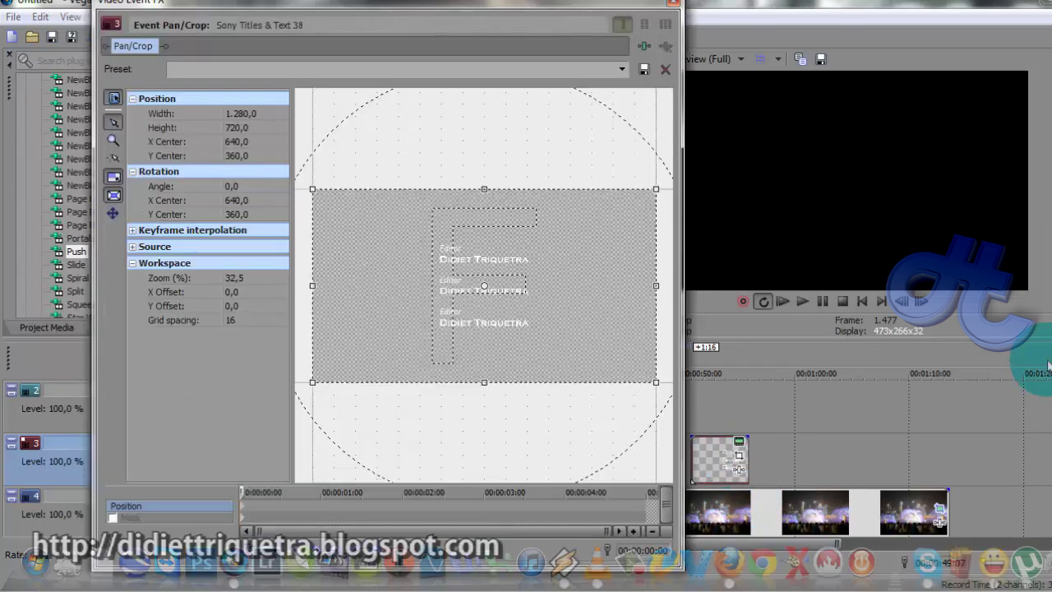
left_click_drag(469, 17, 414, 16)
left_click(698, 434)
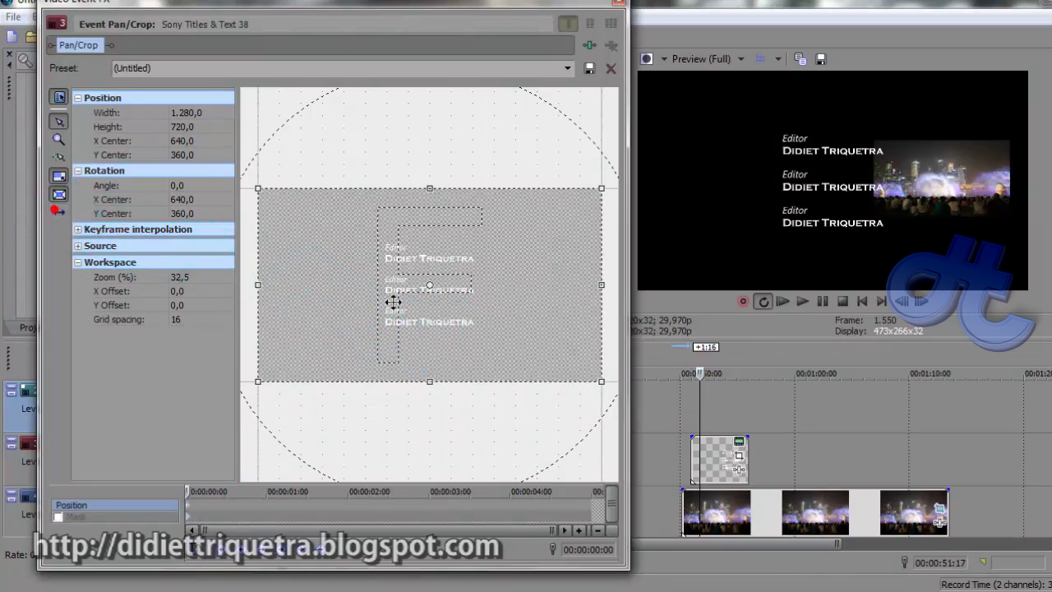
Keyframe the credit text moving into place, then sliding out to the left
left_click_drag(299, 277, 398, 287)
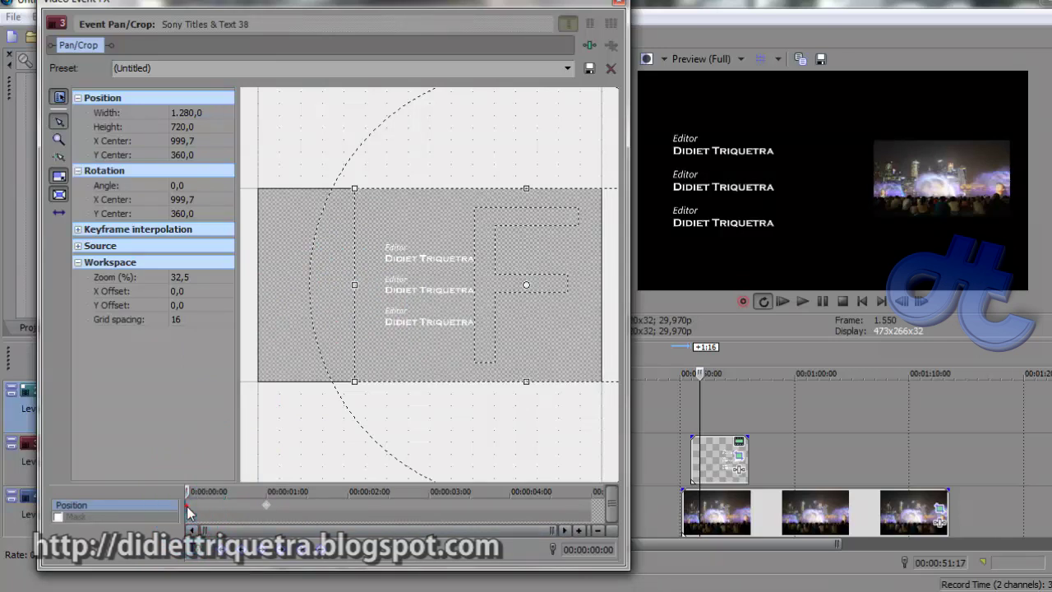
left_click(60, 212)
left_click_drag(469, 310, 484, 167)
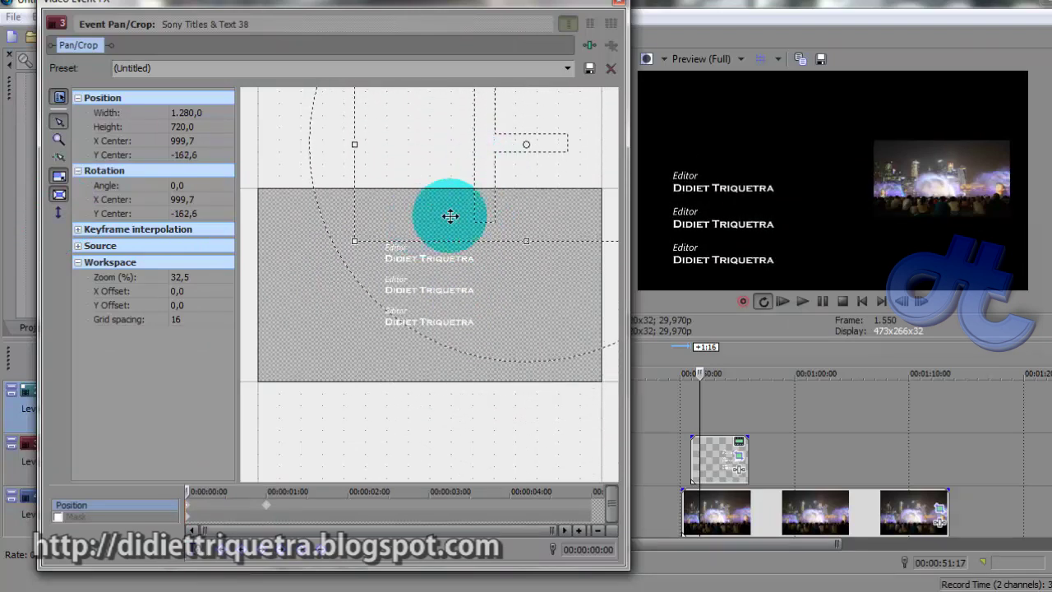
left_click_drag(482, 205, 484, 202)
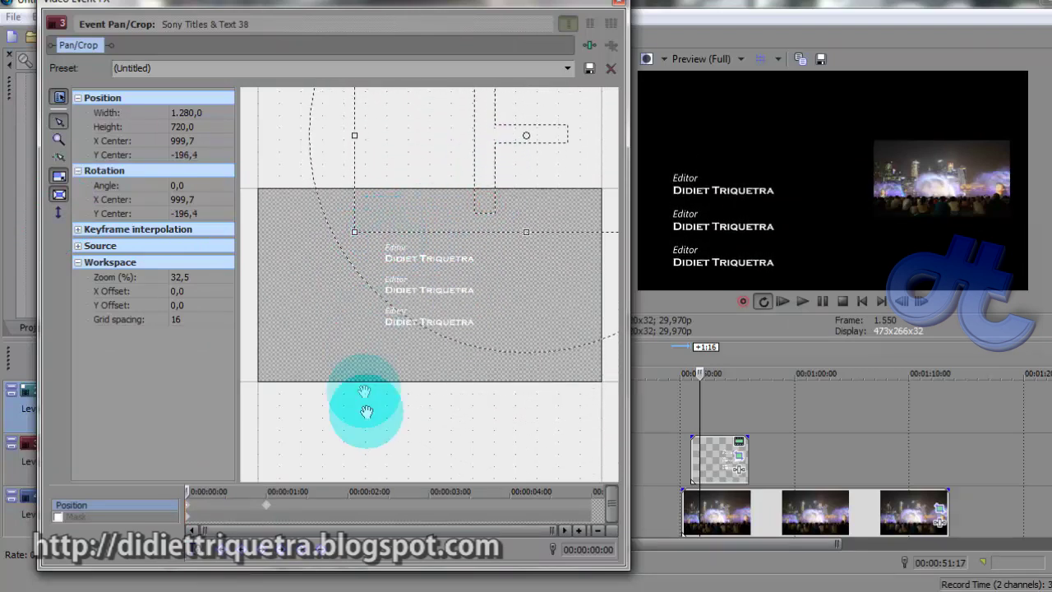
left_click(487, 508)
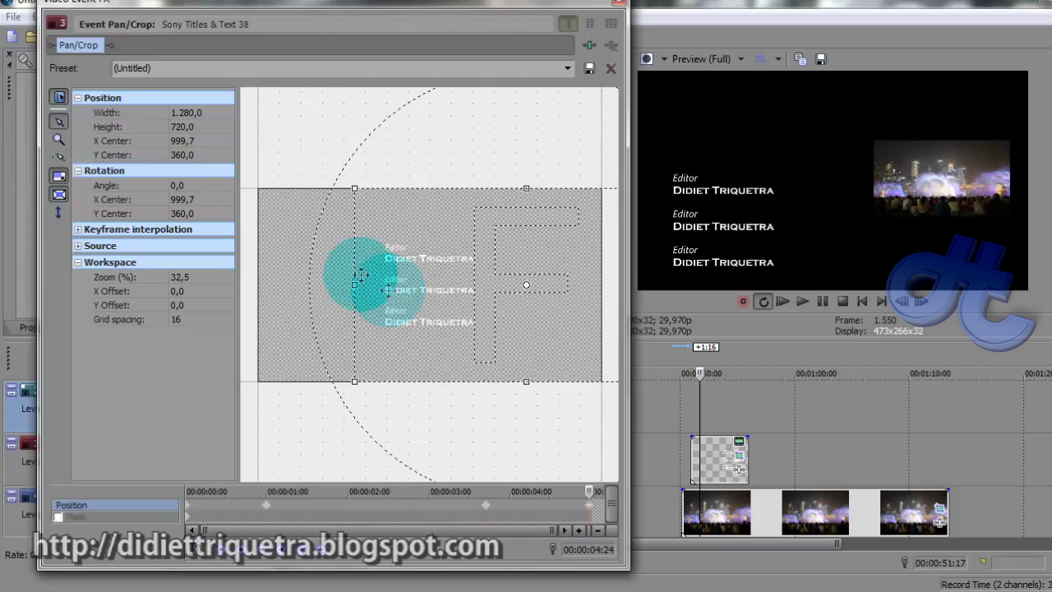
left_click(58, 212)
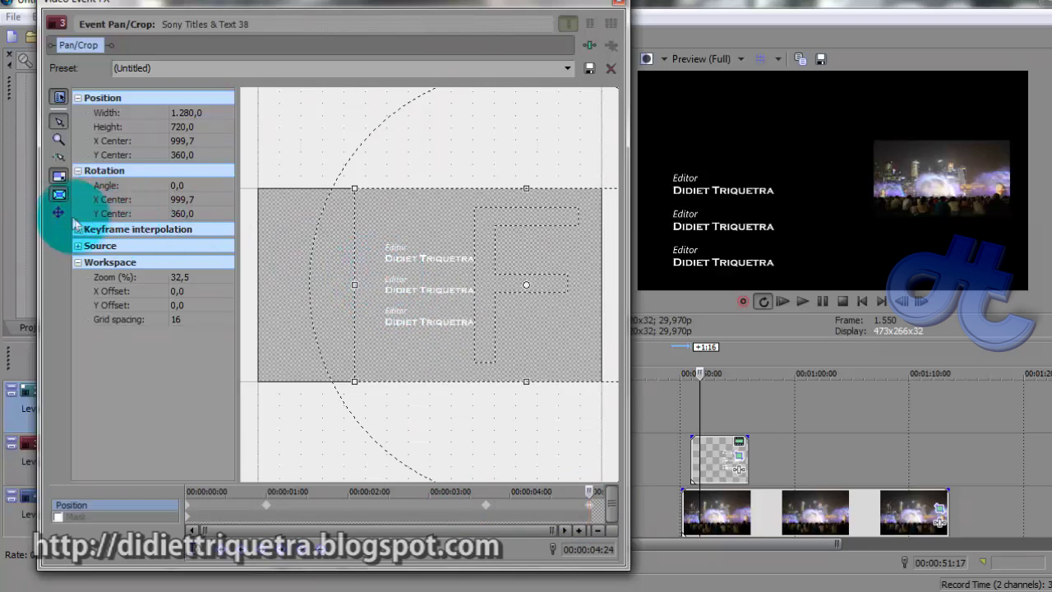
left_click_drag(380, 267, 512, 275)
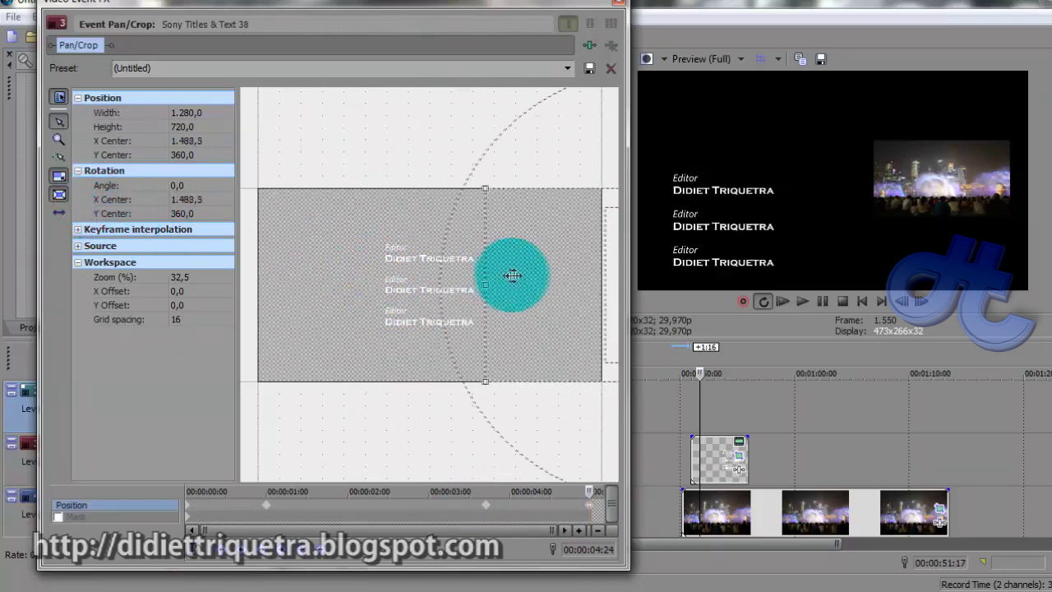
Make the first Position keyframe Sharp and the remaining three Smooth
left_click(195, 511)
right_click(190, 511)
left_click(222, 473)
right_click(267, 507)
left_click(298, 460)
right_click(487, 504)
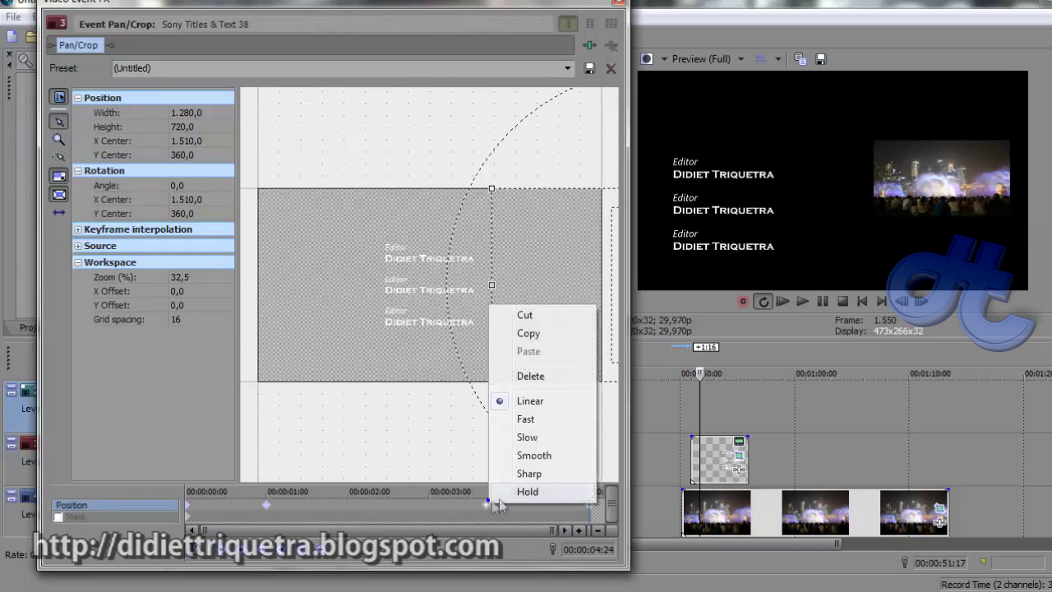
left_click(518, 456)
right_click(589, 503)
left_click(613, 462)
left_click(618, 4)
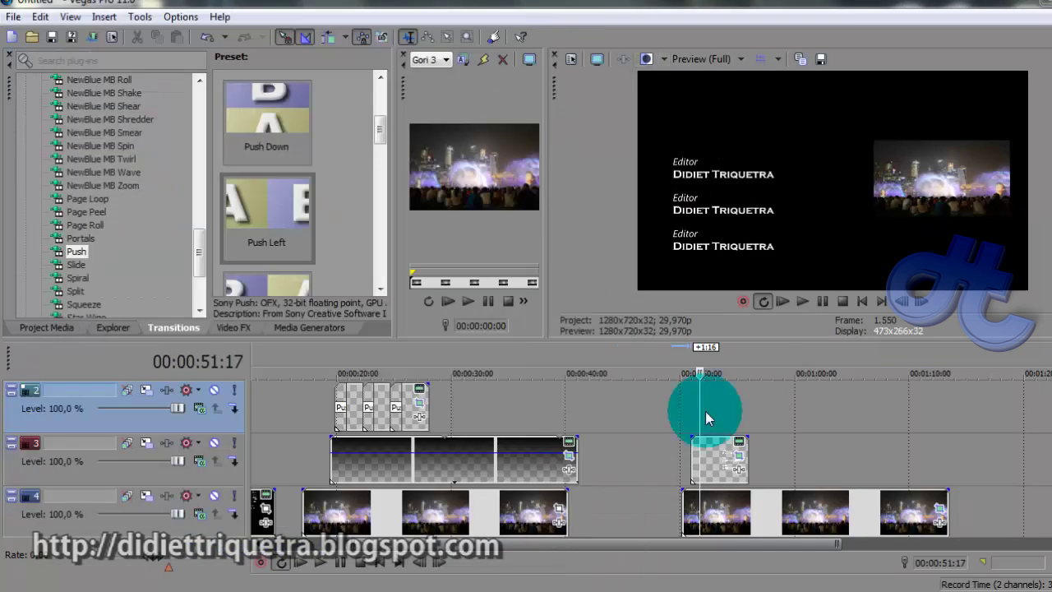
Preview the credits, discard a stray pasted copy, and trim the Editor title to end at 58:08
key("space")
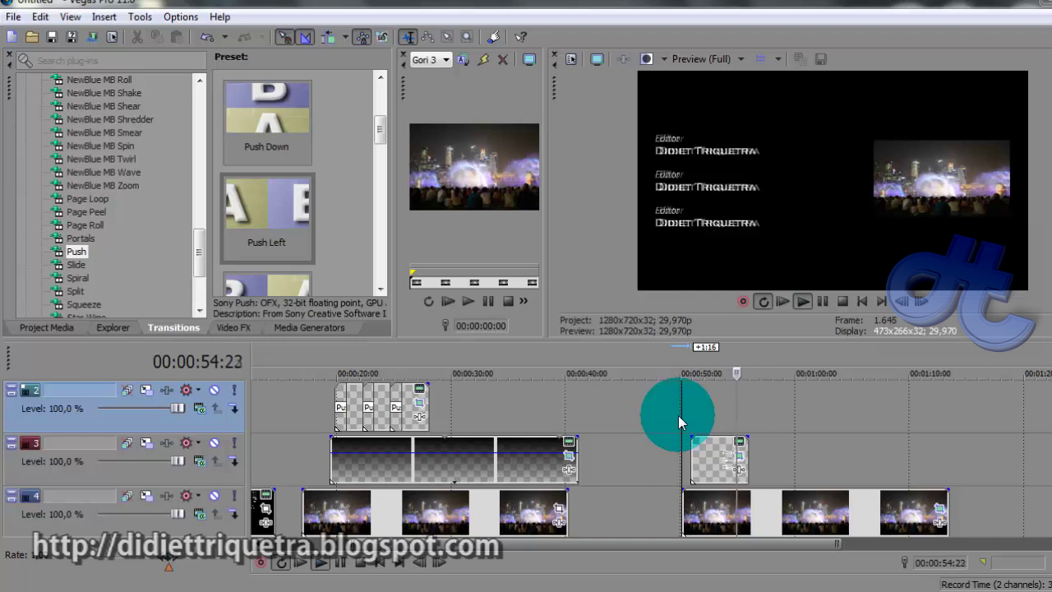
key("space")
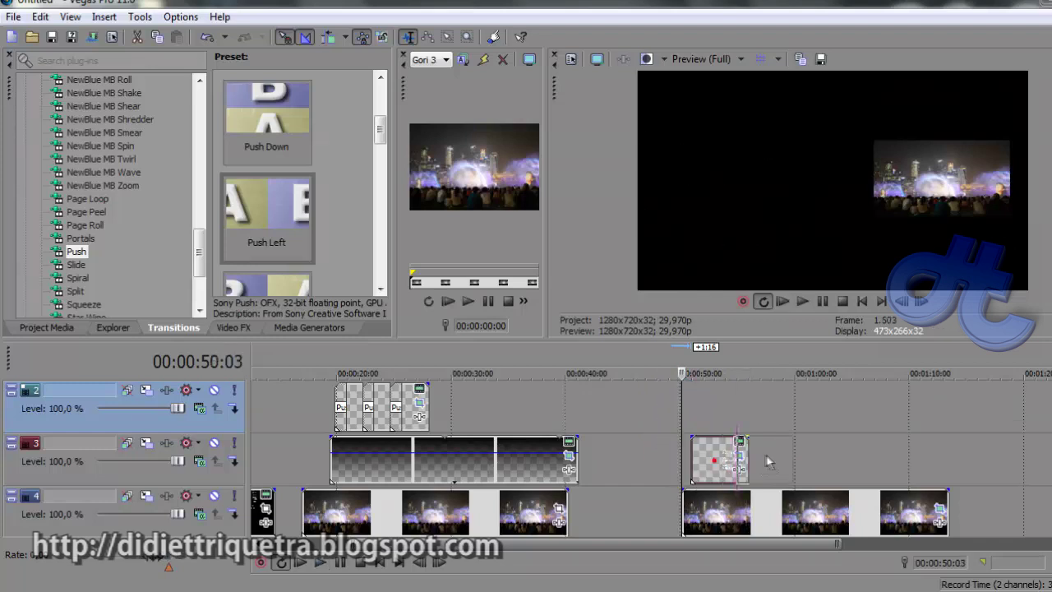
key("ctrl+v")
key("Return")
left_click(776, 458)
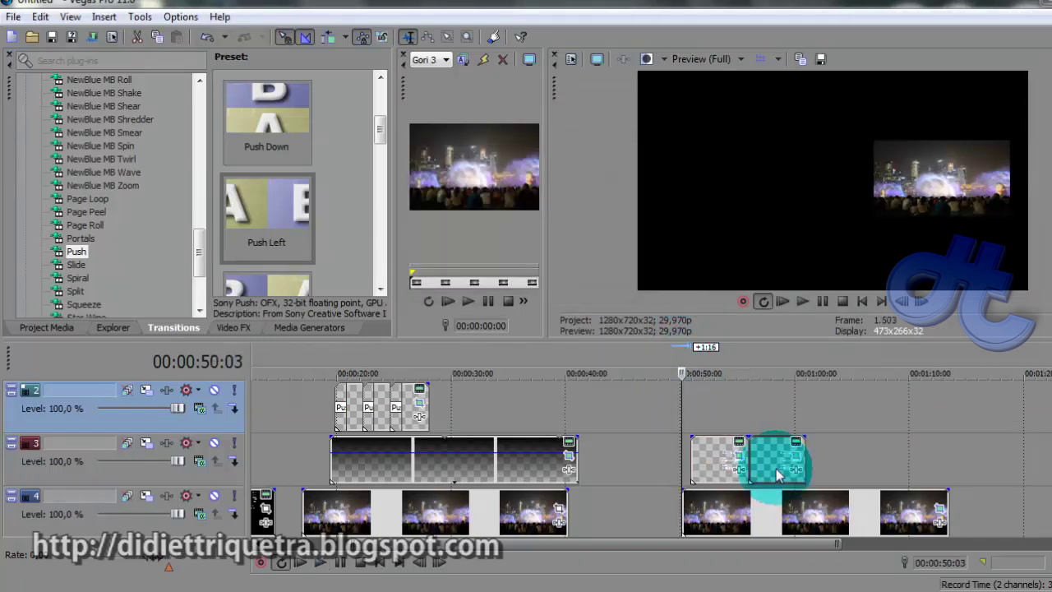
key("Delete")
left_click(744, 464)
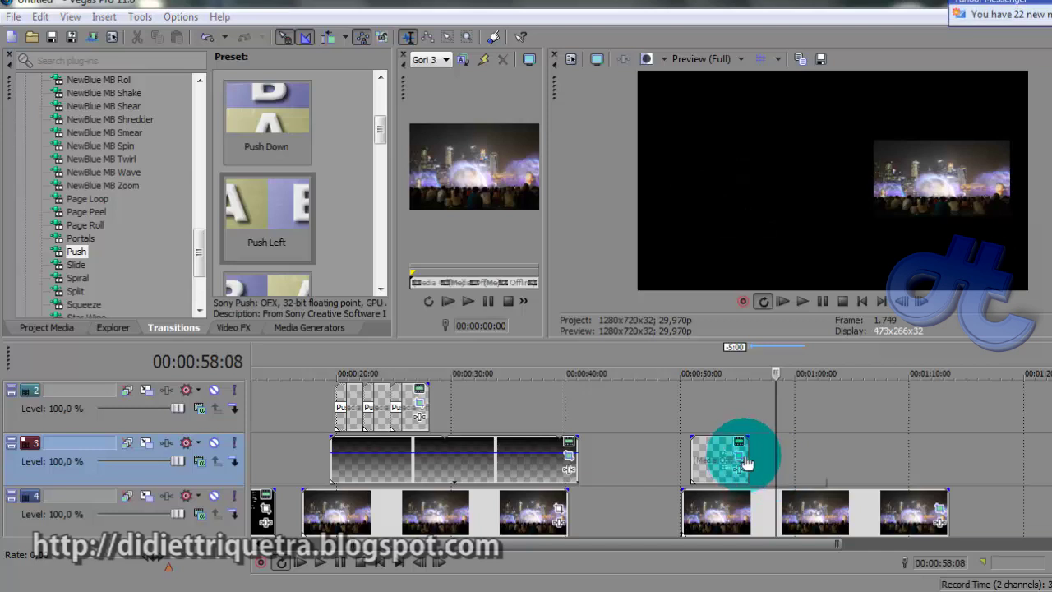
left_click_drag(746, 465, 736, 457)
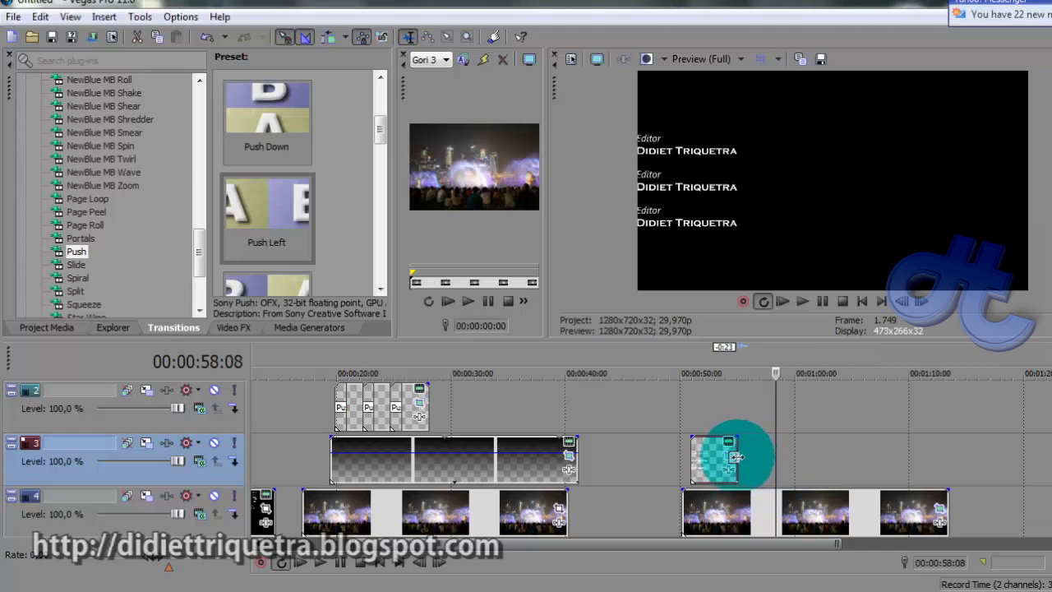
Move the credit's last Pan/Crop position keyframe earlier to fit the shortened event
left_click(730, 455)
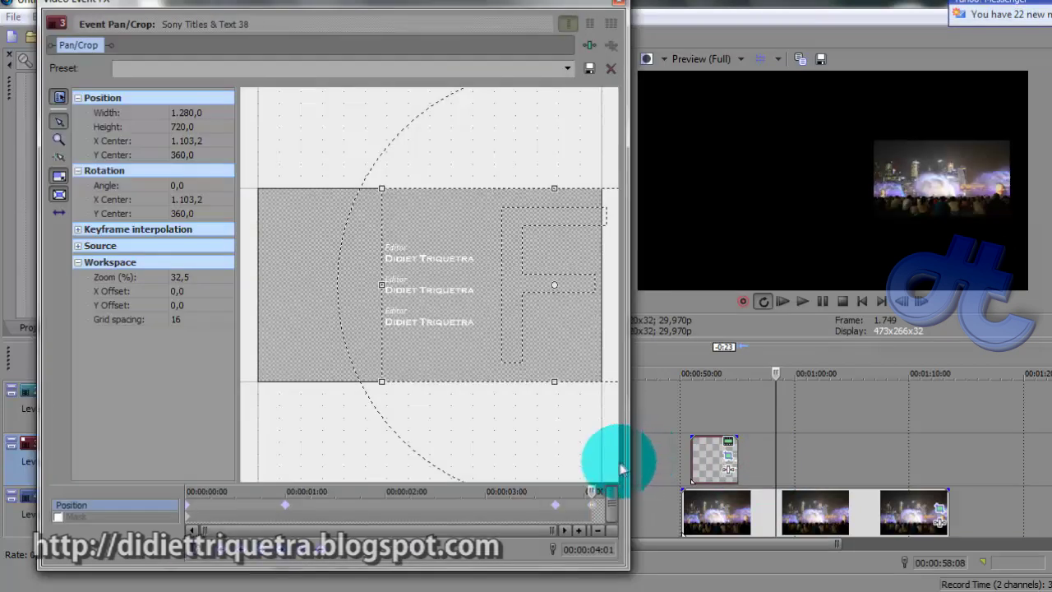
left_click(554, 506)
left_click_drag(559, 513, 506, 512)
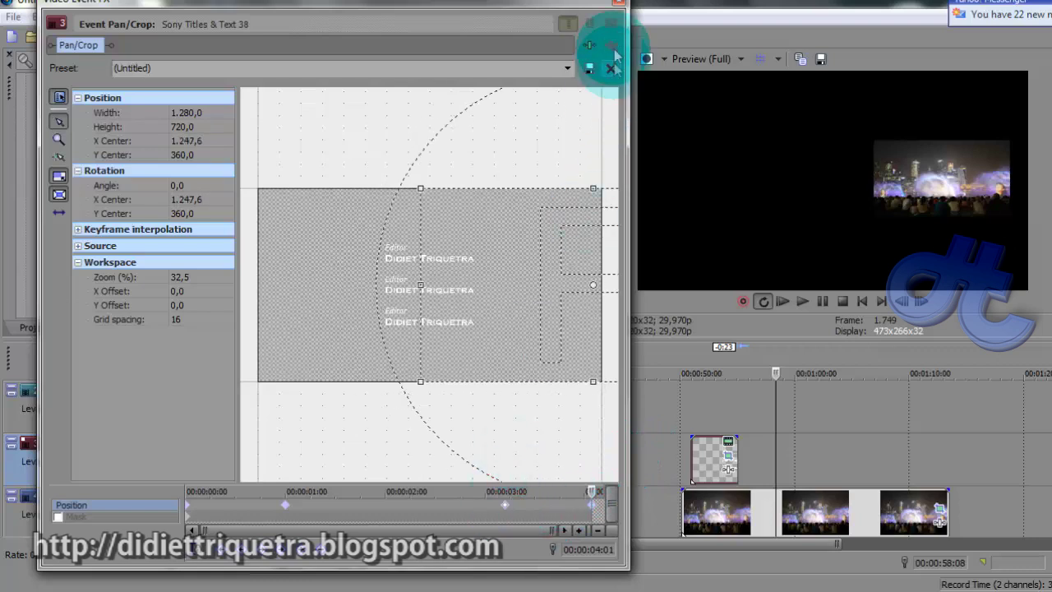
left_click(619, 2)
Preview the credit animation from its start and again from around 54 seconds
left_click(682, 410)
left_click(682, 409)
key("space")
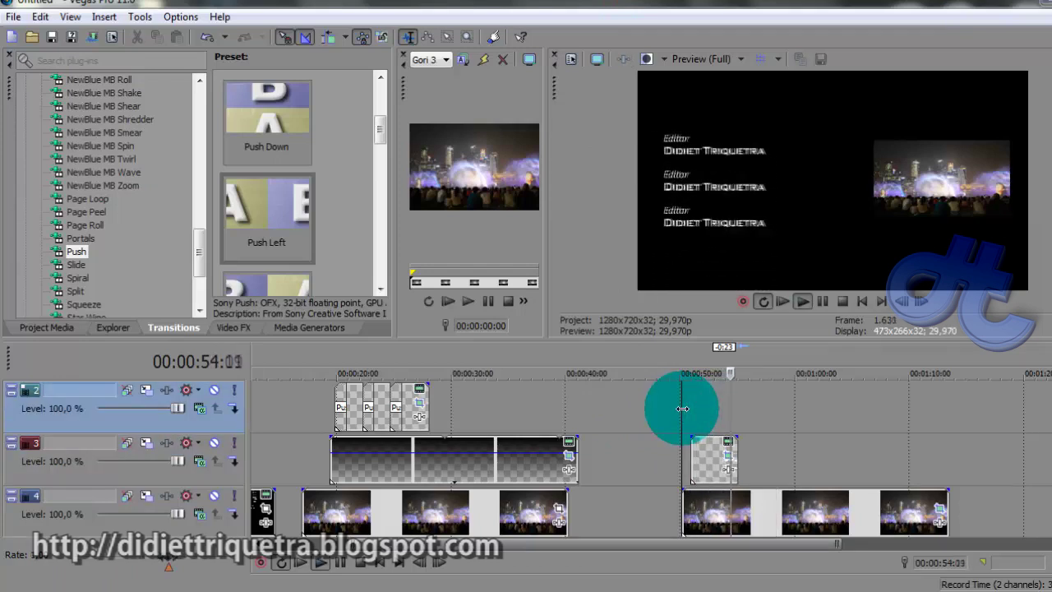
key("space")
left_click(704, 465)
left_click(726, 403)
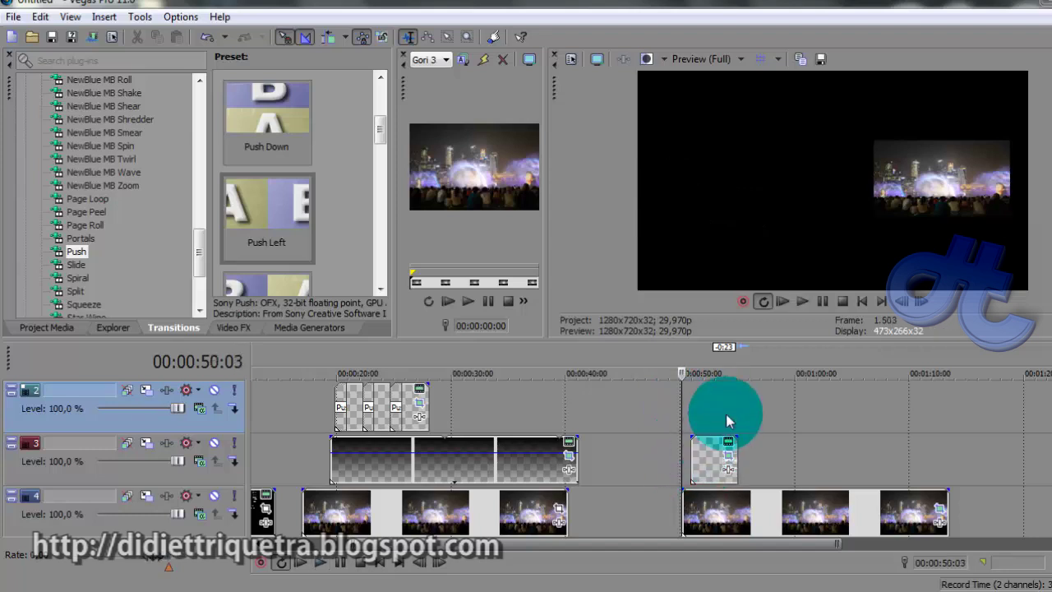
left_click(725, 407)
key("space")
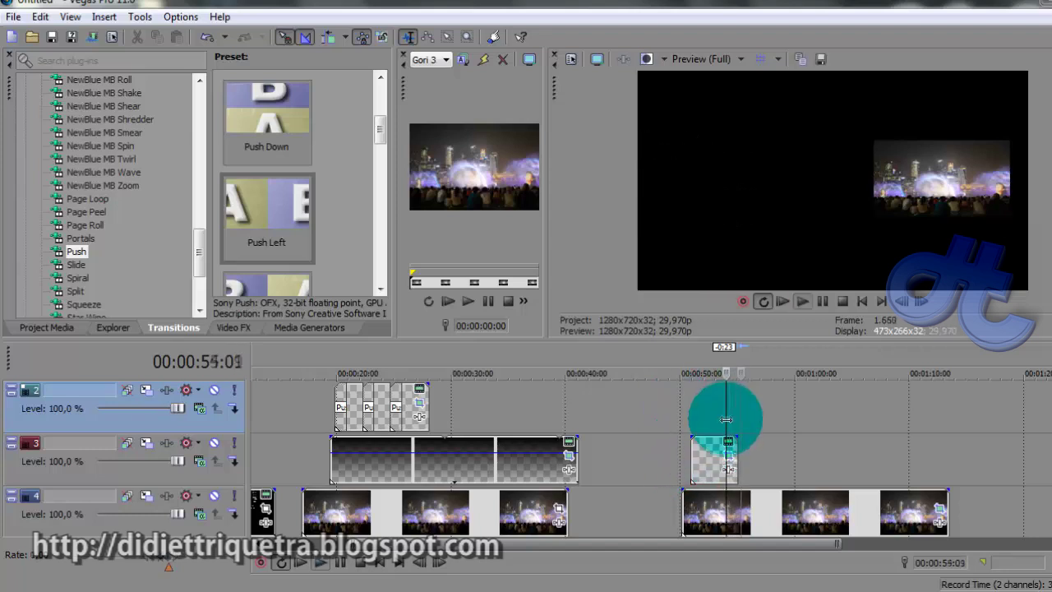
Shift the end-keyframe crop frame right so the credit exits at X Center 1.379,6
left_click(728, 443)
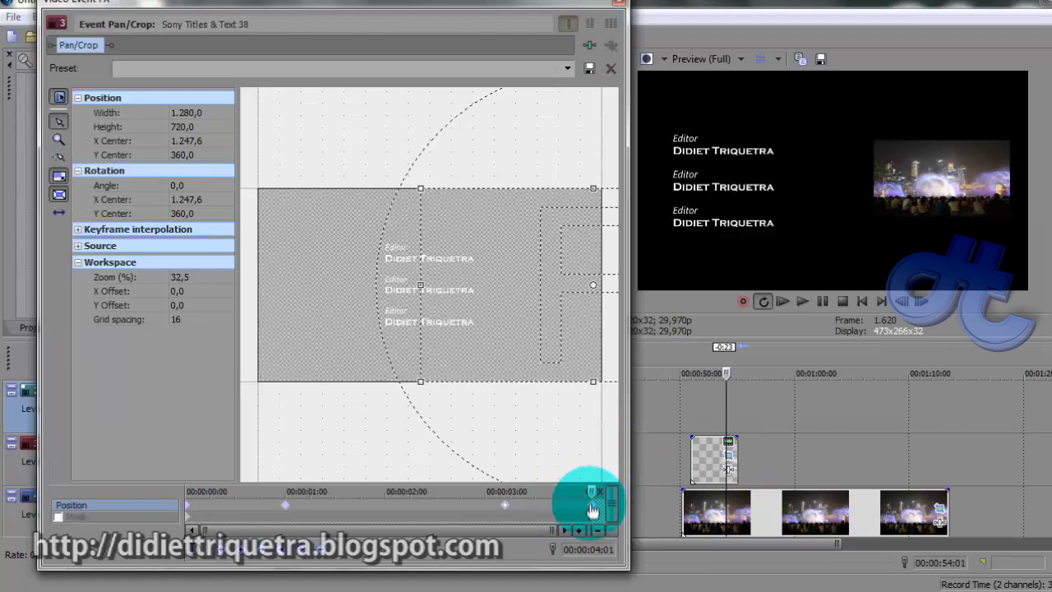
left_click(439, 305)
left_click_drag(451, 305, 512, 305)
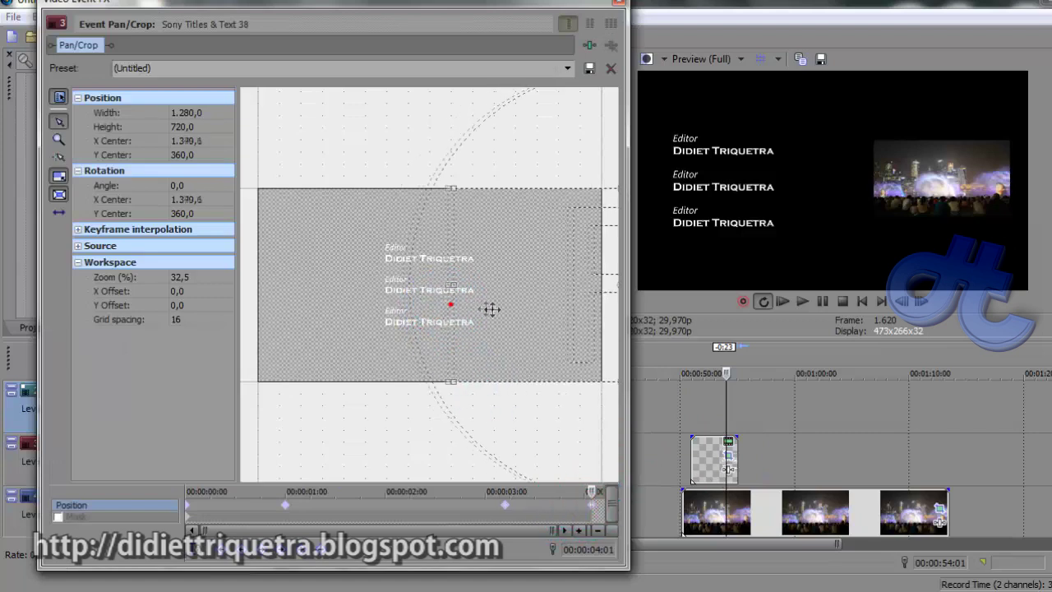
left_click(621, 7)
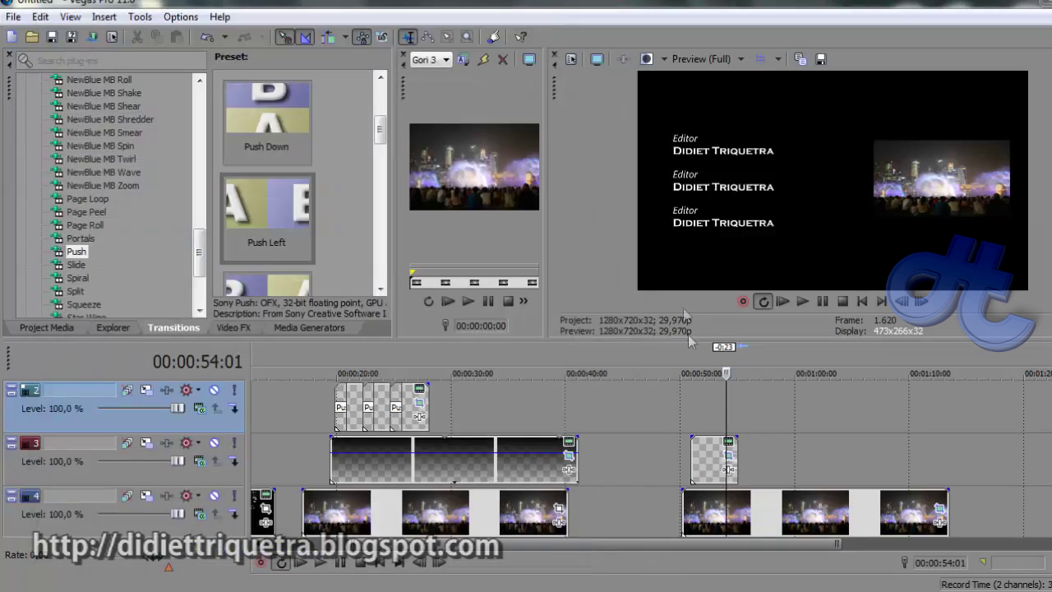
Play back the Editor credit animation from near its start
left_click(689, 402)
key("space")
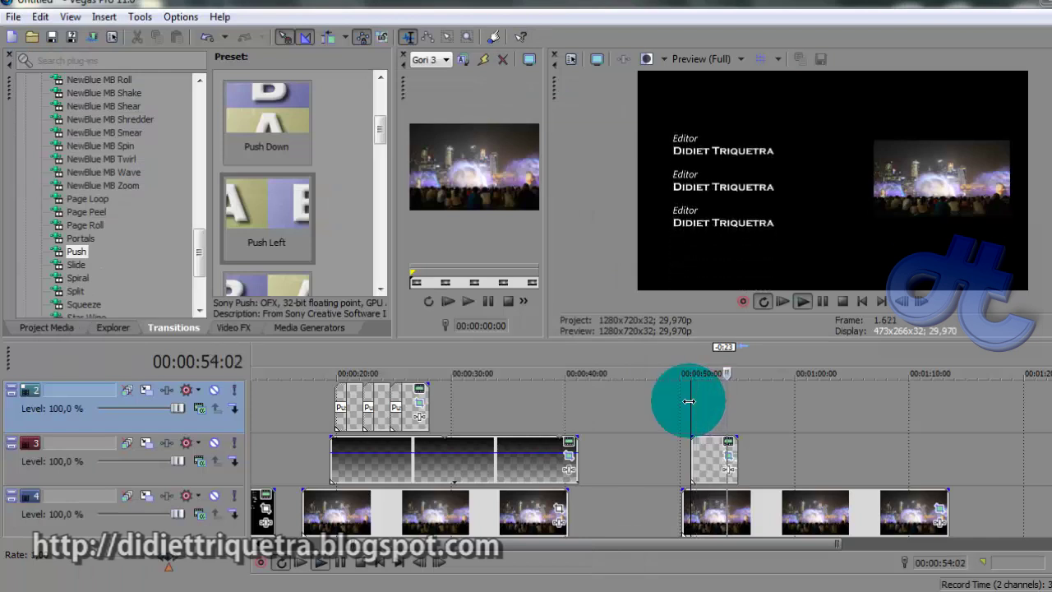
key("space")
Paste three more copies of the Editor credit back-to-back on track 3, confirming Paste Options
left_click(709, 458)
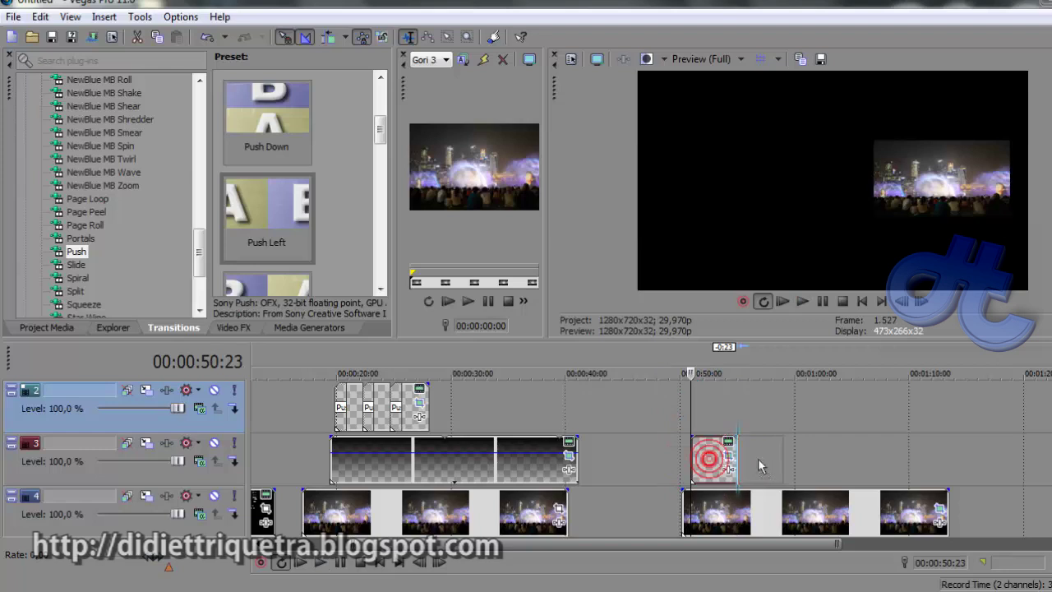
key("ctrl+v")
left_click(678, 269)
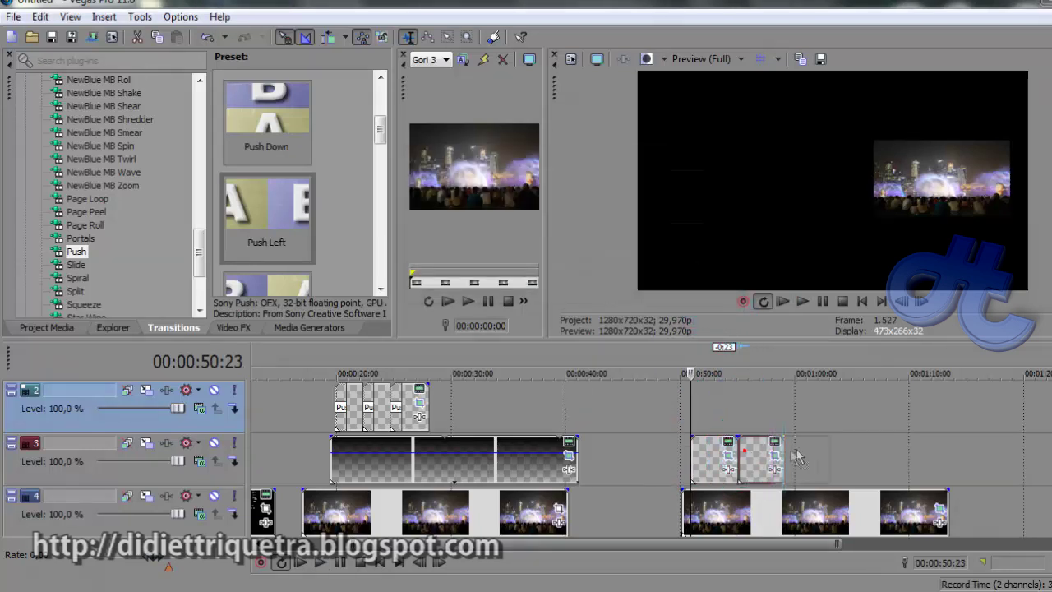
left_click(802, 454)
key("ctrl+v")
key("Return")
left_click(808, 448)
key("ctrl+v")
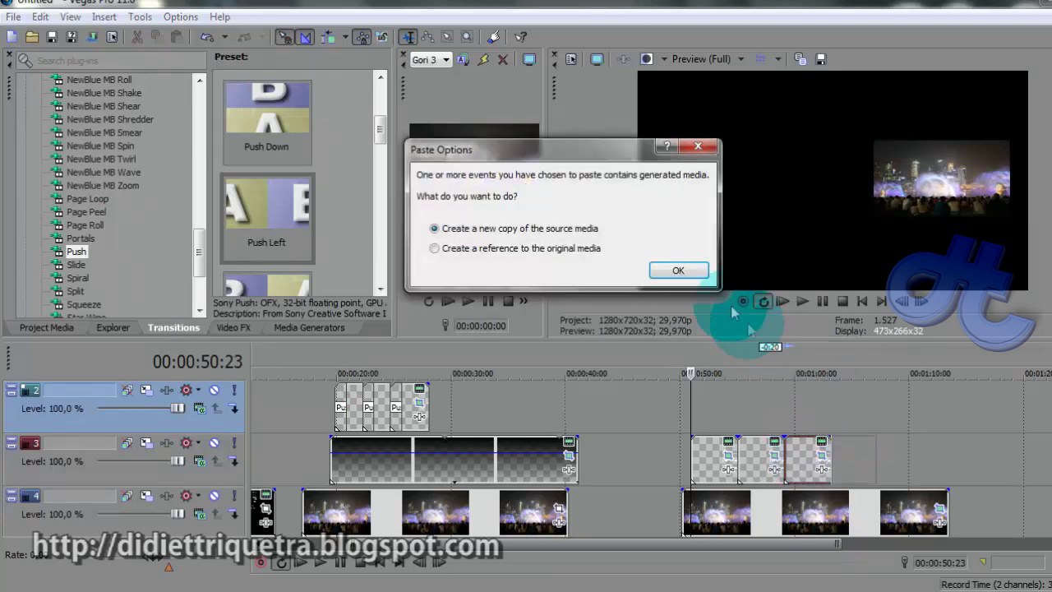
left_click(675, 271)
left_click(693, 399)
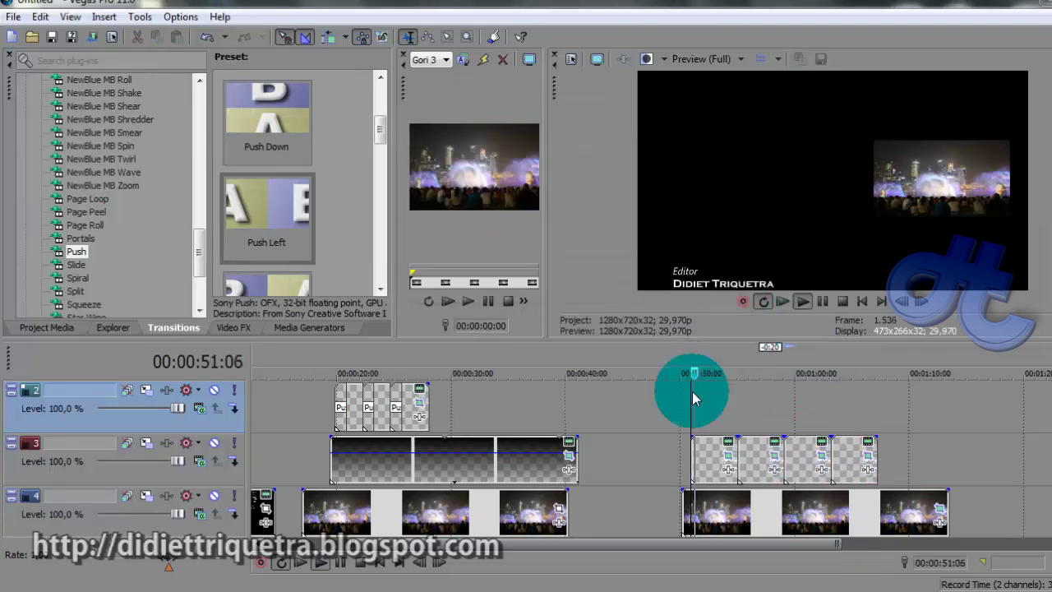